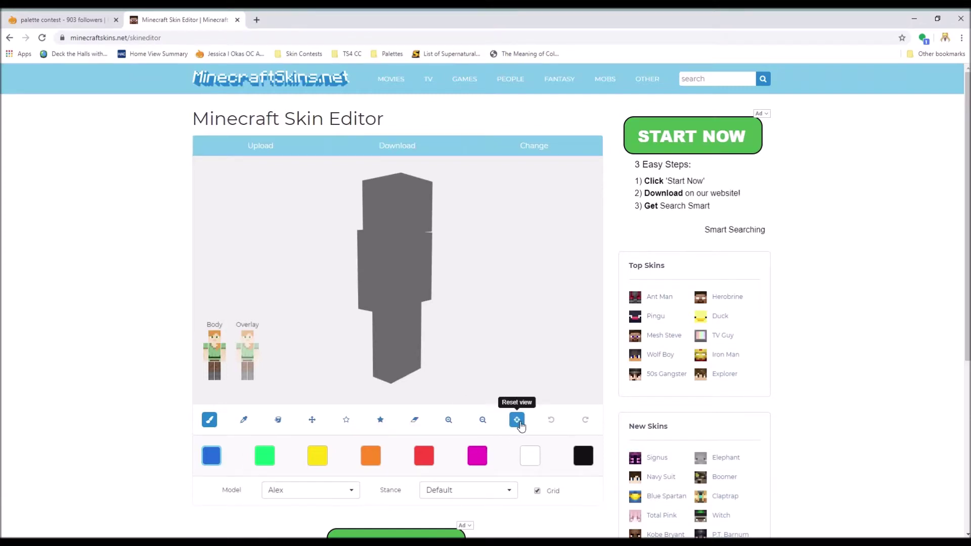
Switch to the palette contest page and review its palette preview, hex codes, rules and due date in the comments.
{"action": "left_click", "coordinate": [516, 420]}
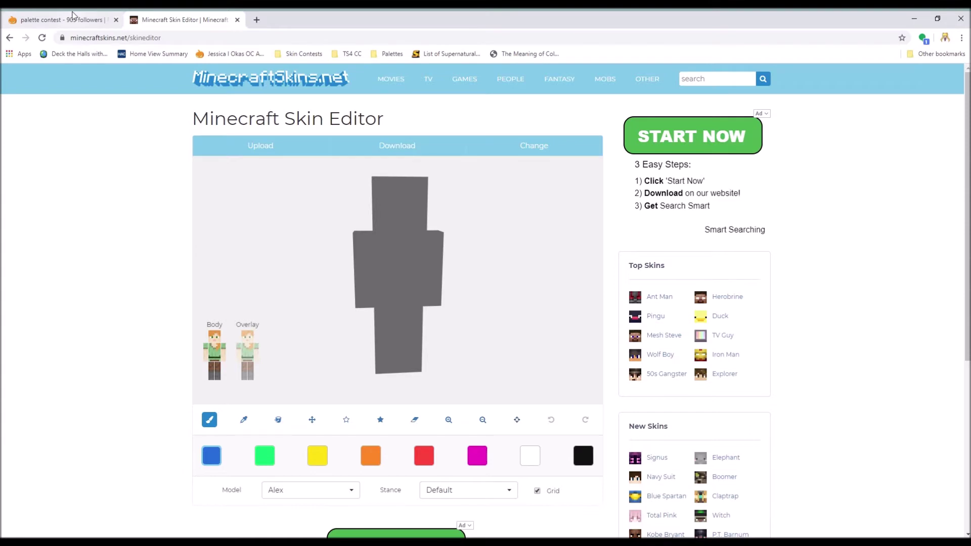
{"action": "left_click", "coordinate": [72, 15]}
{"action": "scroll", "coordinate": [389, 330], "scroll_direction": "down", "scroll_amount": 4}
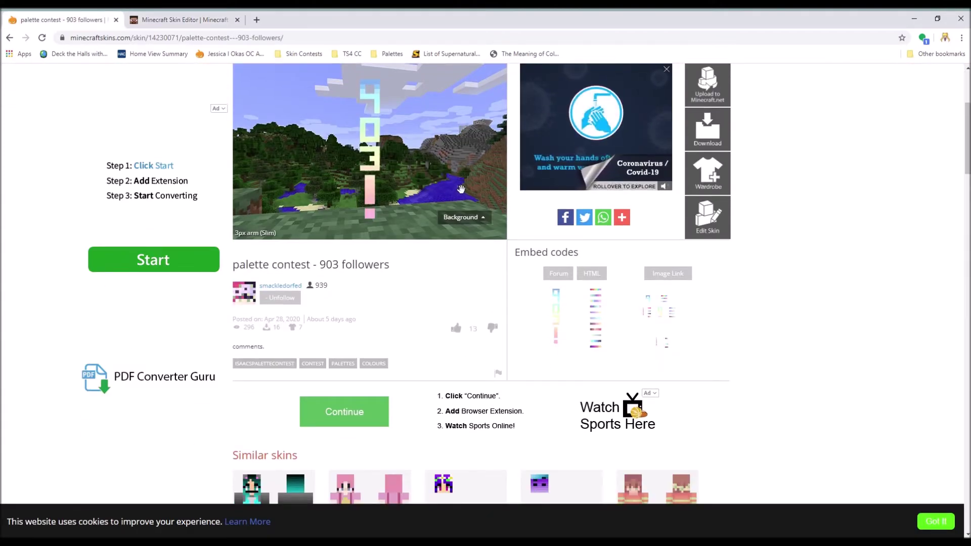
{"action": "left_click_drag", "start_coordinate": [460, 190], "coordinate": [301, 194]}
{"action": "scroll", "coordinate": [329, 215], "scroll_direction": "down", "scroll_amount": 20}
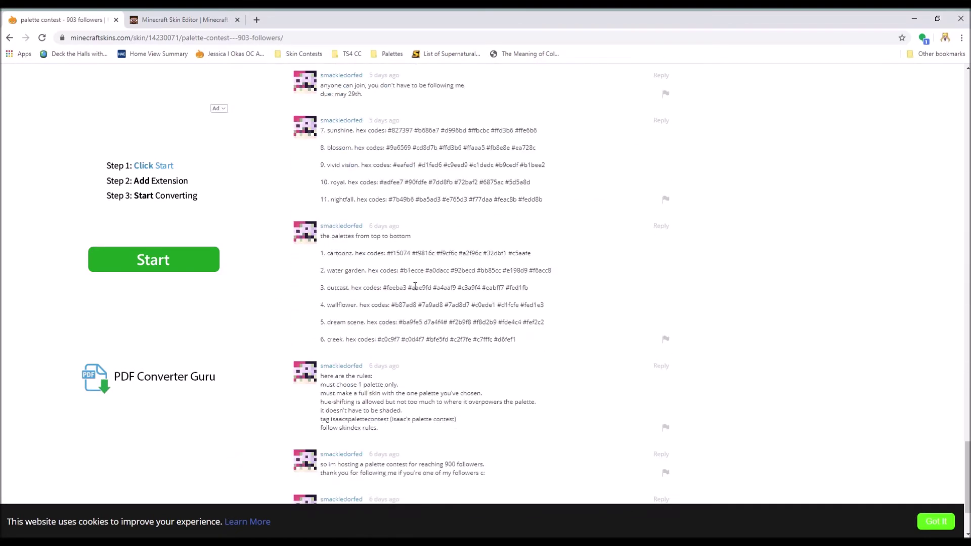
{"action": "scroll", "coordinate": [435, 332], "scroll_direction": "up", "scroll_amount": 1}
{"action": "scroll", "coordinate": [444, 336], "scroll_direction": "down", "scroll_amount": 1}
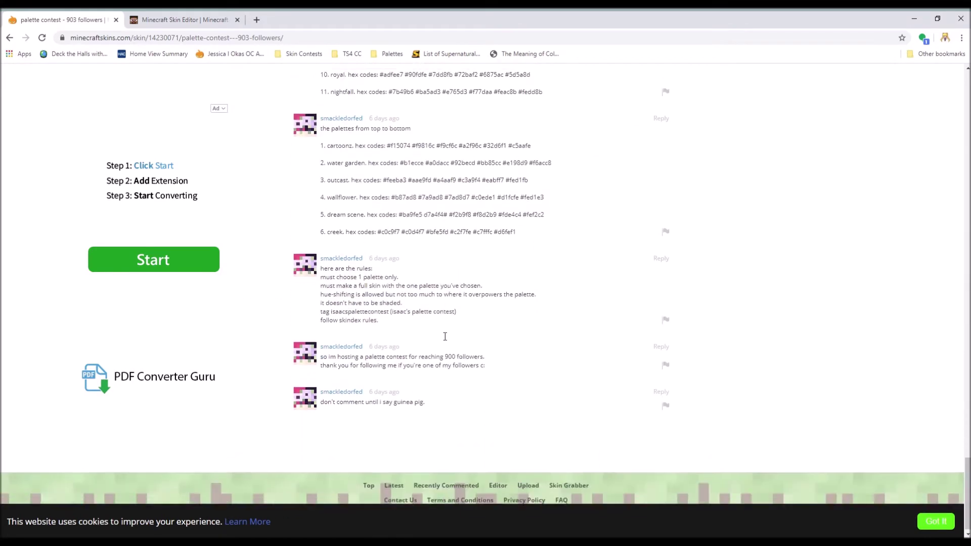
{"action": "scroll", "coordinate": [441, 339], "scroll_direction": "up", "scroll_amount": 4}
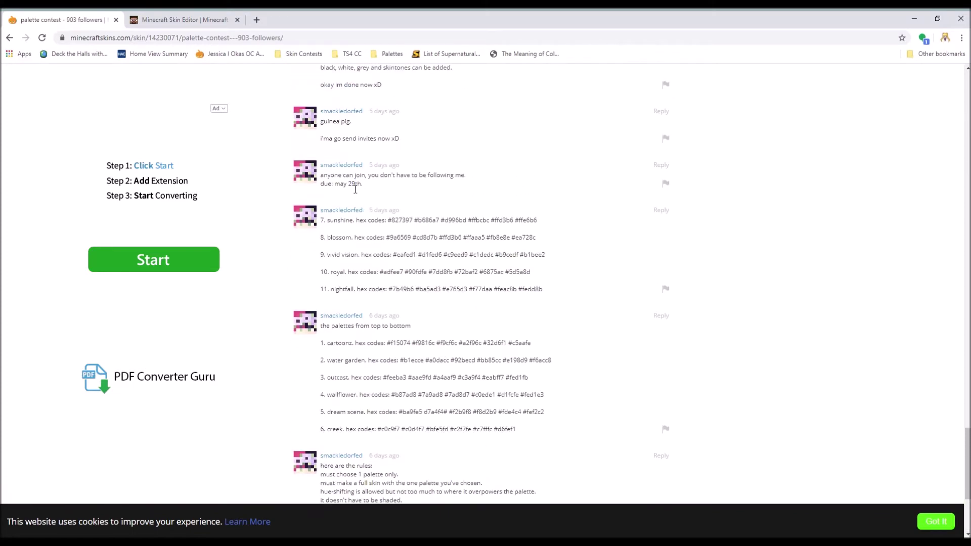
{"action": "scroll", "coordinate": [354, 183], "scroll_direction": "up", "scroll_amount": 20}
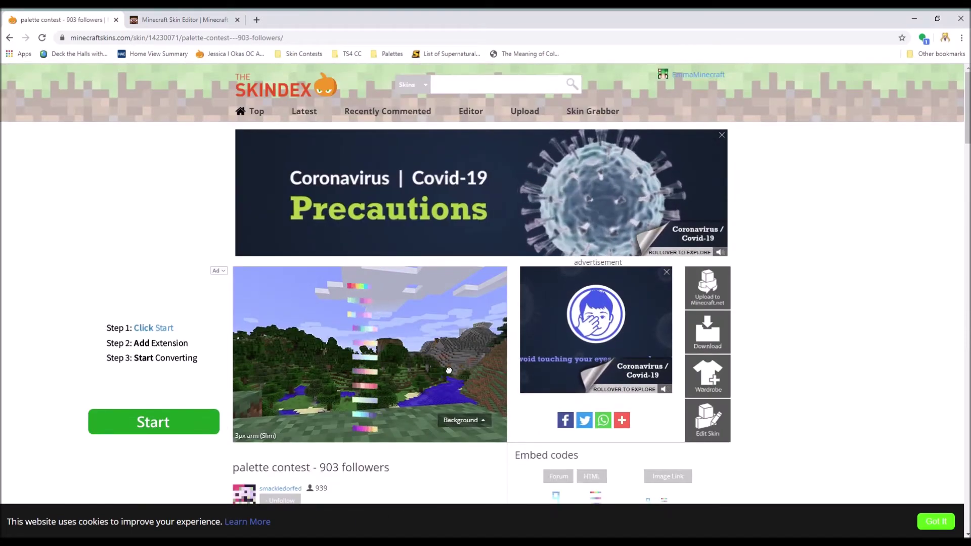
{"action": "scroll", "coordinate": [469, 367], "scroll_direction": "down", "scroll_amount": 4}
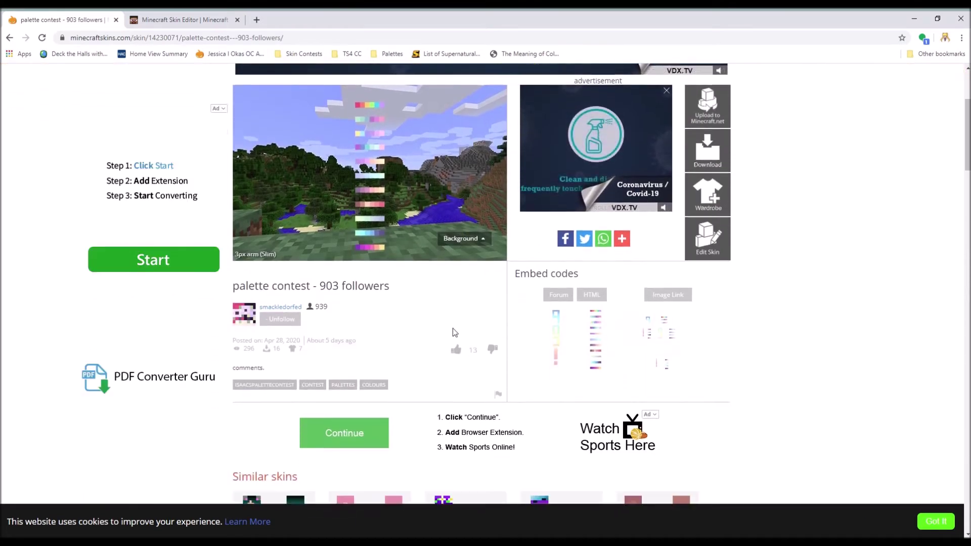
{"action": "scroll", "coordinate": [417, 217], "scroll_direction": "down", "scroll_amount": 5}
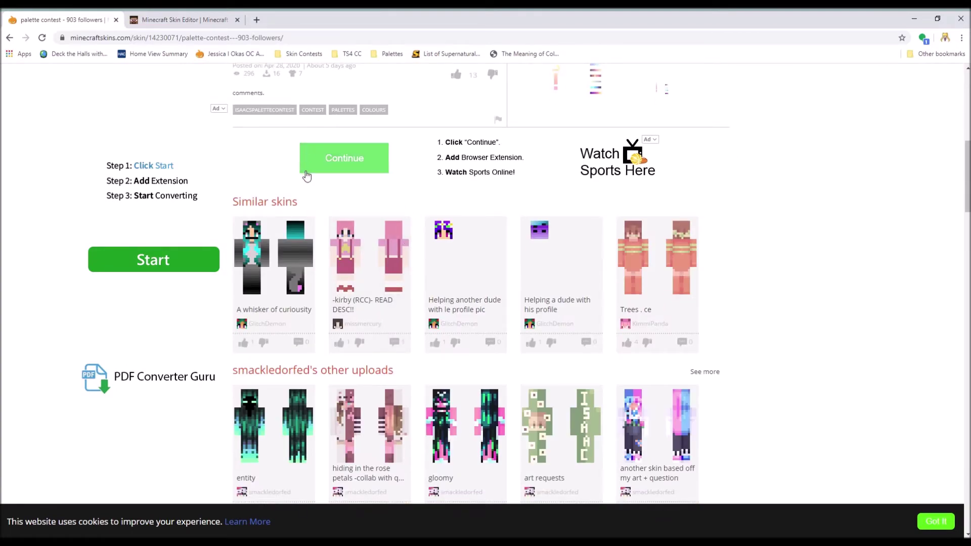
{"action": "scroll", "coordinate": [310, 176], "scroll_direction": "up", "scroll_amount": 10}
{"action": "scroll", "coordinate": [376, 146], "scroll_direction": "down", "scroll_amount": 3}
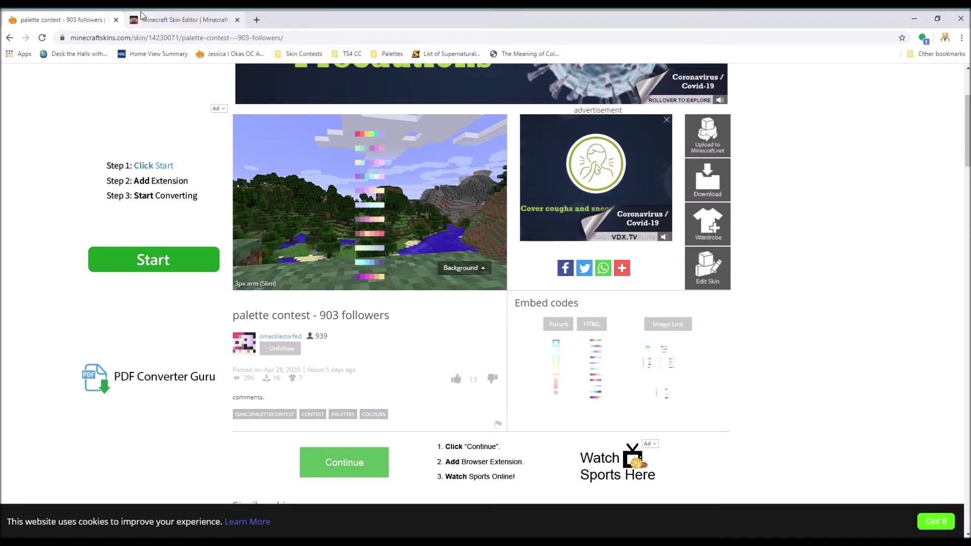
Return to the skin editor and sample the rainbow strip on the leg into the colour swatches, starting with pink, coral and yellow.
{"action": "left_click", "coordinate": [182, 20]}
{"action": "left_click_drag", "start_coordinate": [604, 398], "coordinate": [408, 357]}
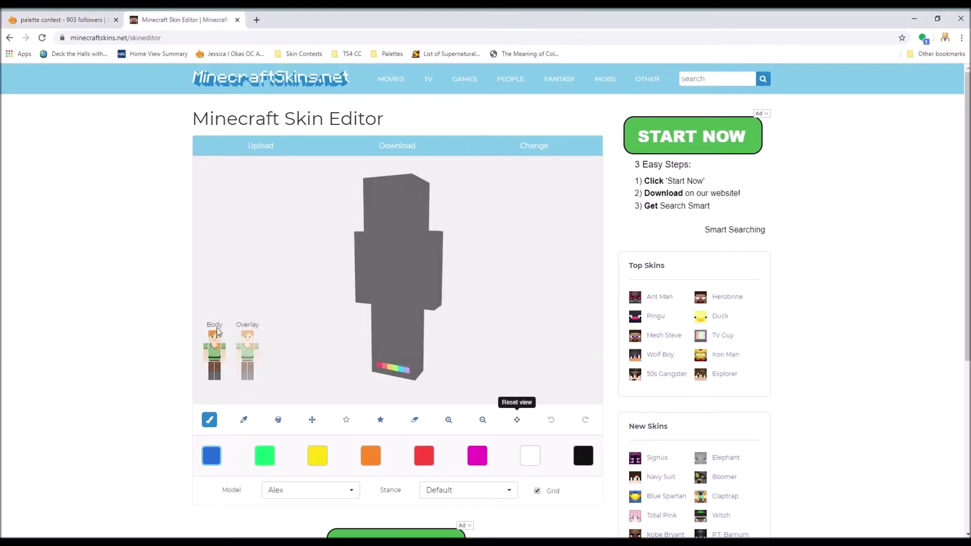
{"action": "left_click_drag", "start_coordinate": [283, 276], "coordinate": [484, 355]}
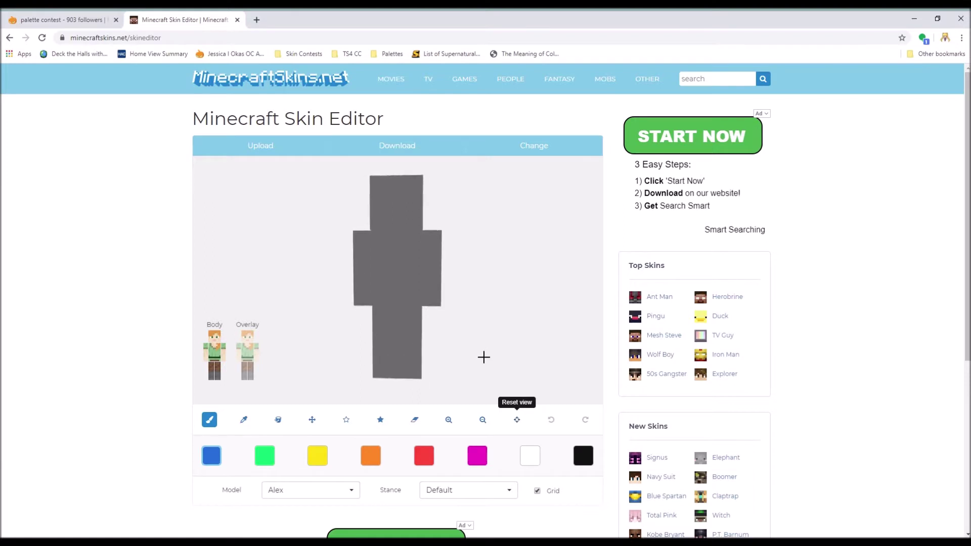
{"action": "left_click", "coordinate": [243, 419]}
{"action": "left_click_drag", "start_coordinate": [318, 361], "coordinate": [384, 366]}
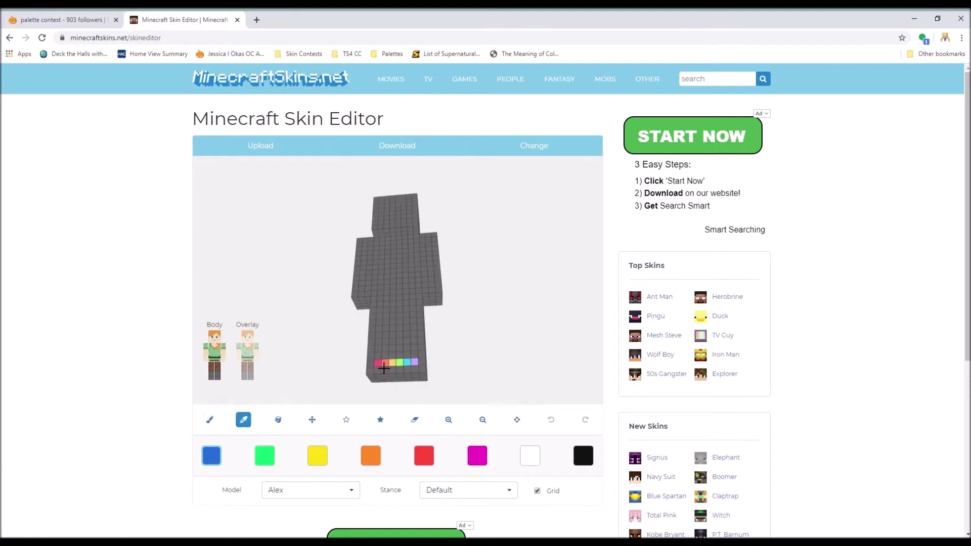
{"action": "left_click", "coordinate": [378, 362]}
{"action": "left_click", "coordinate": [271, 458]}
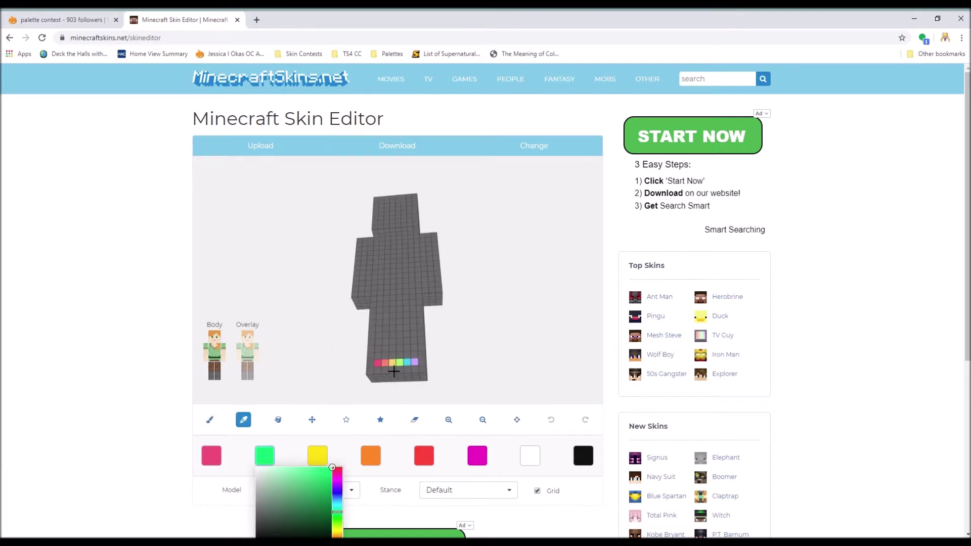
{"action": "left_click", "coordinate": [385, 363]}
{"action": "left_click", "coordinate": [317, 455]}
{"action": "left_click", "coordinate": [392, 363]}
{"action": "left_click", "coordinate": [370, 455]}
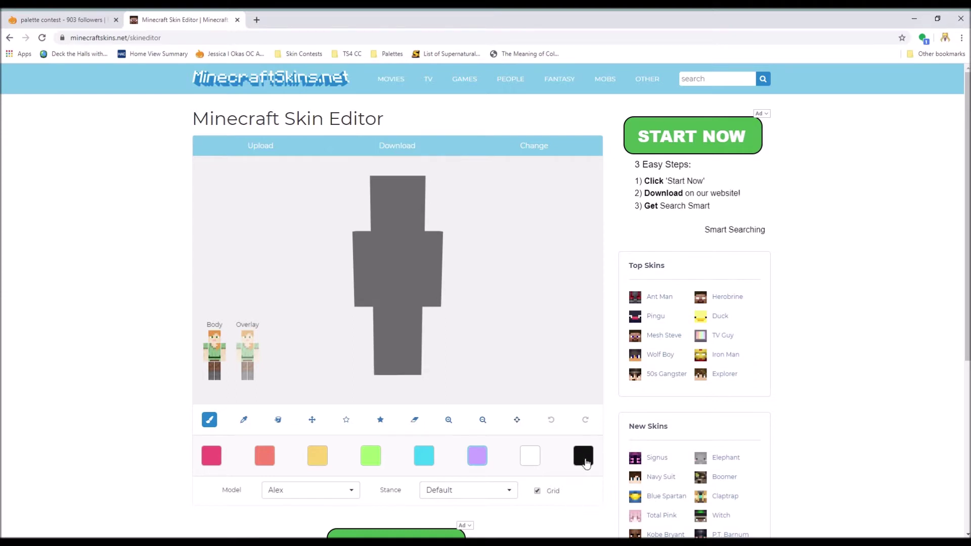
{"action": "left_click", "coordinate": [581, 457]}
{"action": "left_click", "coordinate": [536, 458]}
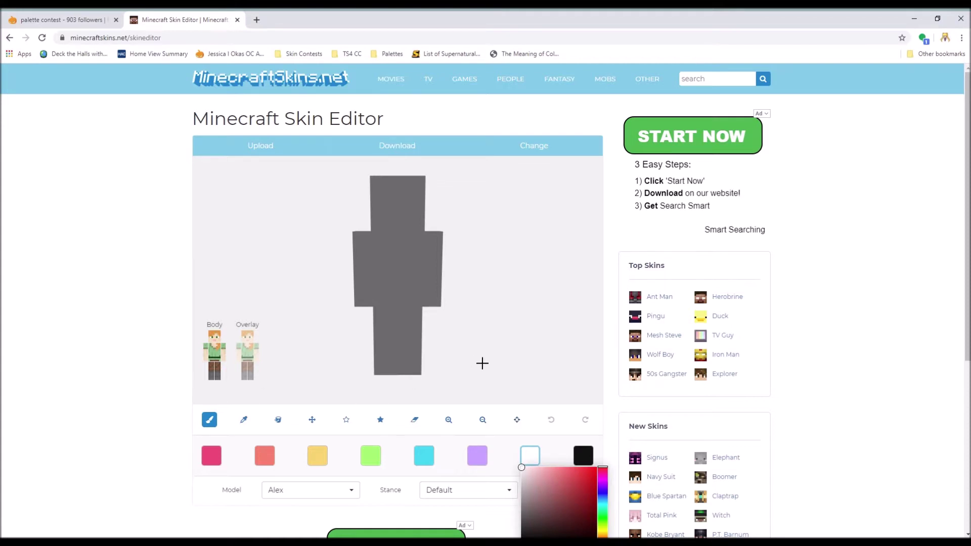
{"action": "left_click_drag", "start_coordinate": [482, 363], "coordinate": [543, 350]}
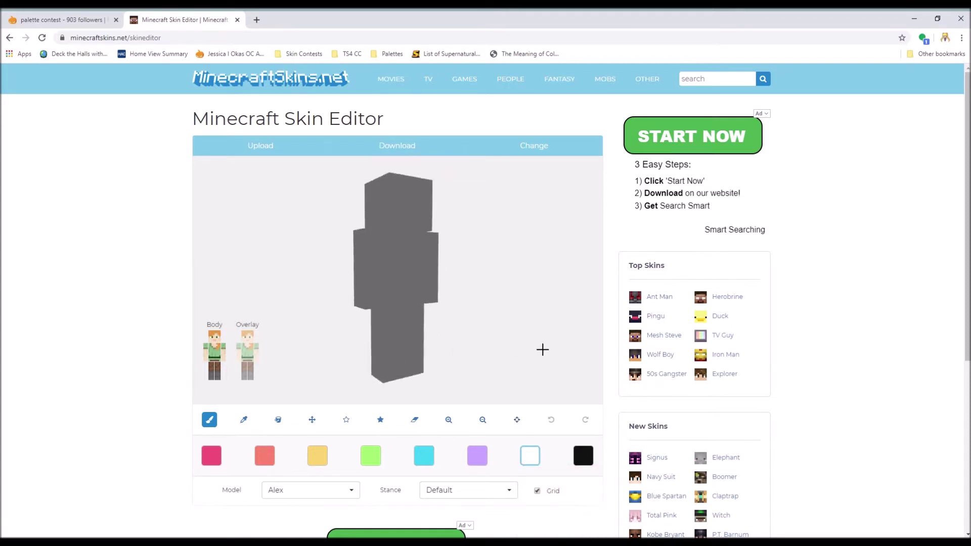
{"action": "left_click", "coordinate": [517, 419]}
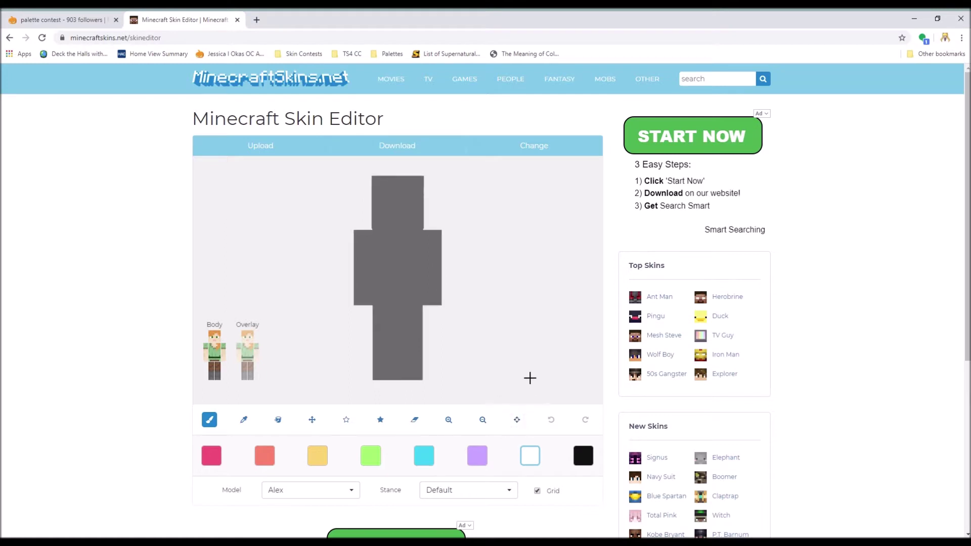
{"action": "left_click_drag", "start_coordinate": [530, 378], "coordinate": [524, 338]}
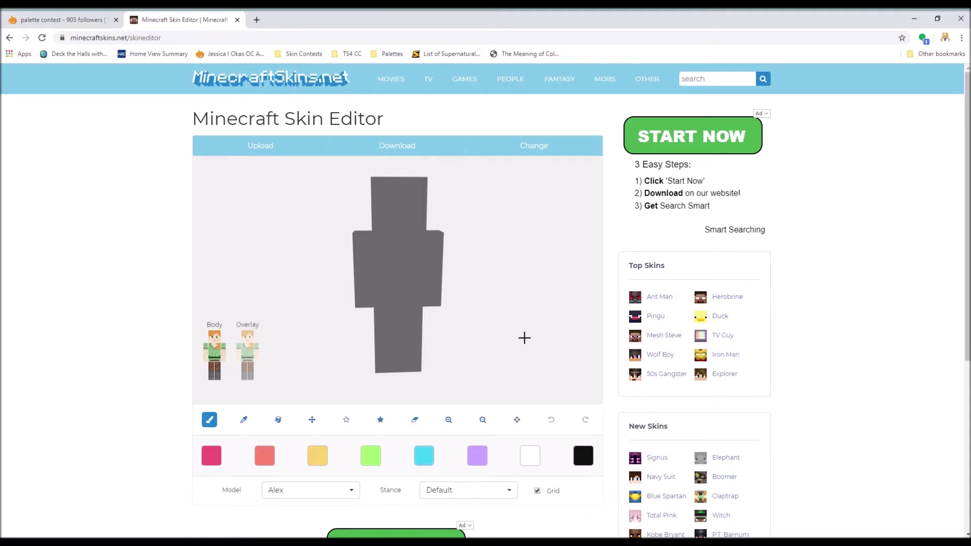
{"action": "left_click_drag", "start_coordinate": [509, 292], "coordinate": [572, 332]}
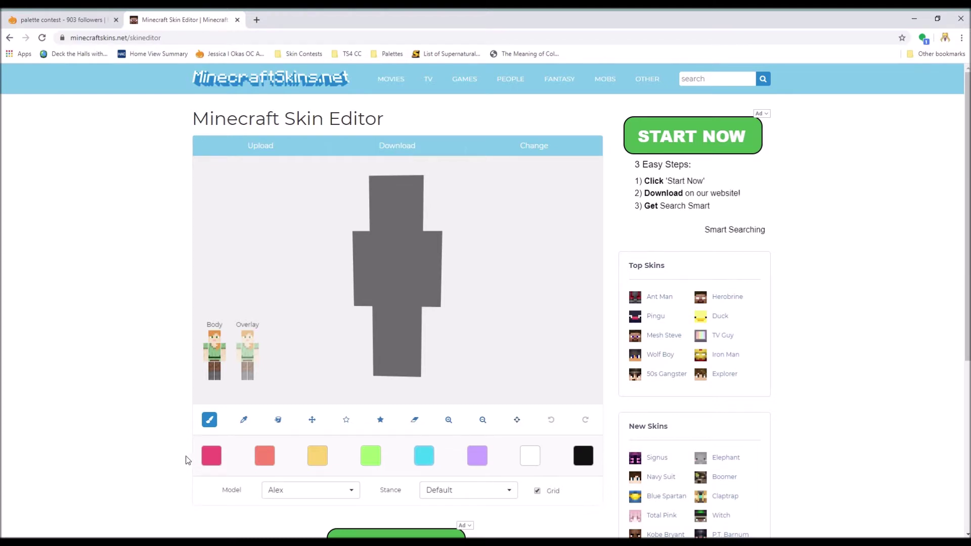
Recolour the pink swatch to near-black #141414 and the coral swatch to dark grey.
{"action": "left_click", "coordinate": [223, 461]}
{"action": "scroll", "coordinate": [223, 462], "scroll_direction": "down", "scroll_amount": 4}
{"action": "left_click_drag", "start_coordinate": [214, 328], "coordinate": [193, 334]}
{"action": "left_click", "coordinate": [267, 257]}
{"action": "left_click", "coordinate": [212, 258]}
{"action": "left_click", "coordinate": [264, 253]}
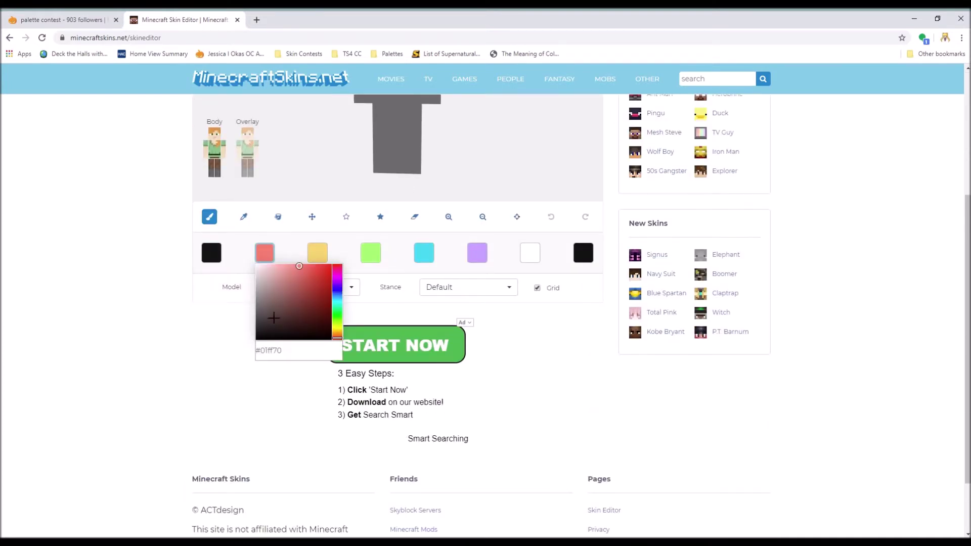
{"action": "left_click_drag", "start_coordinate": [265, 326], "coordinate": [249, 328]}
Recolour the yellow swatch to grey #707070, first testing the darker #5e5e5e on the leg and undoing that dab.
{"action": "left_click", "coordinate": [318, 252]}
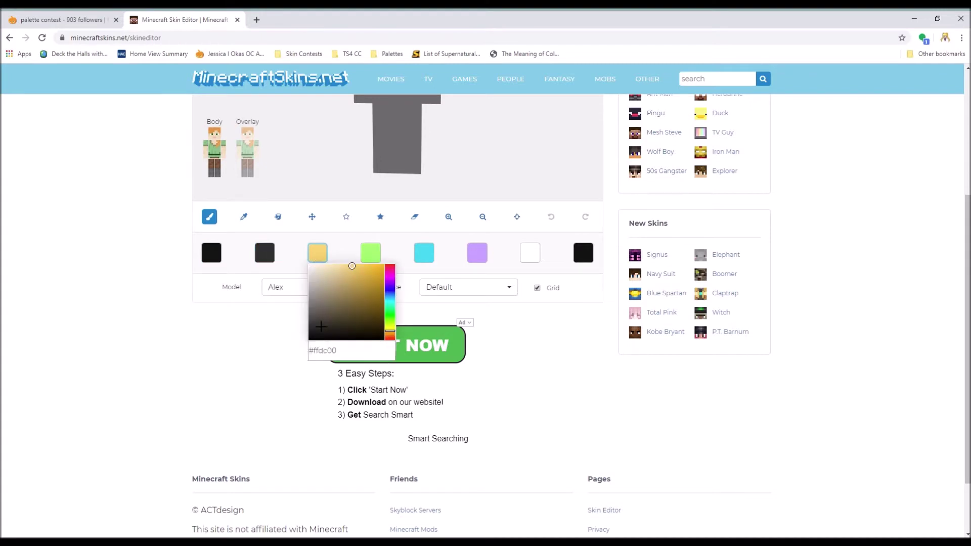
{"action": "left_click_drag", "start_coordinate": [316, 323], "coordinate": [297, 316]}
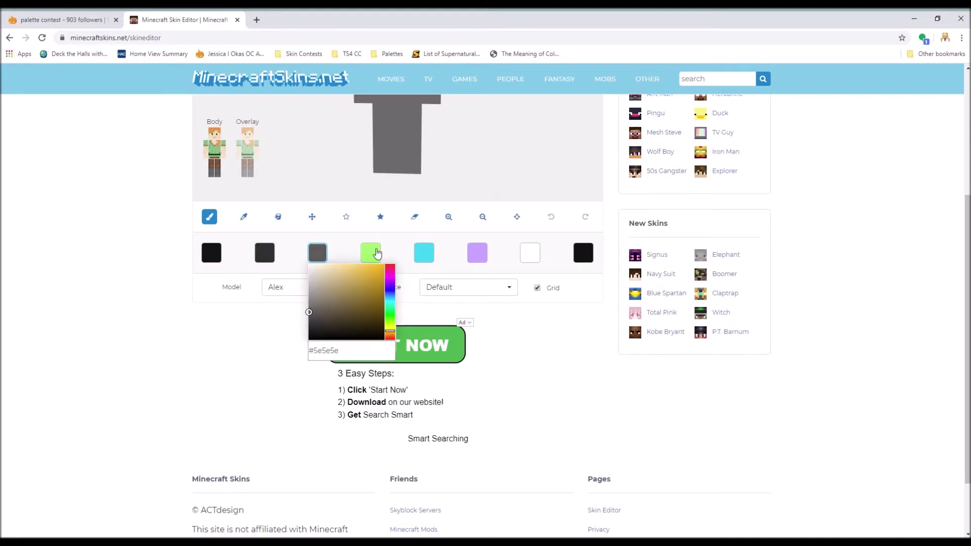
{"action": "left_click", "coordinate": [409, 155]}
{"action": "left_click", "coordinate": [552, 218]}
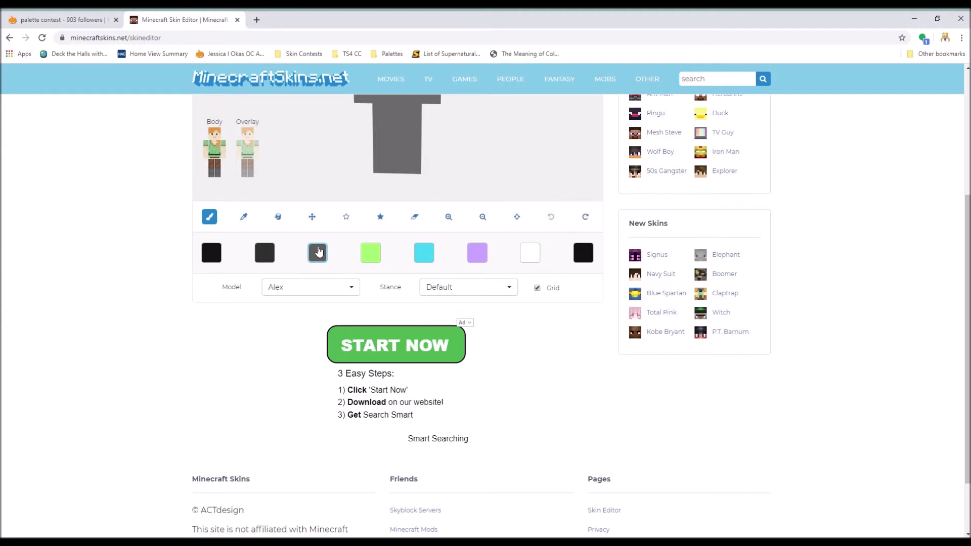
{"action": "left_click", "coordinate": [317, 251]}
{"action": "left_click_drag", "start_coordinate": [319, 304], "coordinate": [301, 309]}
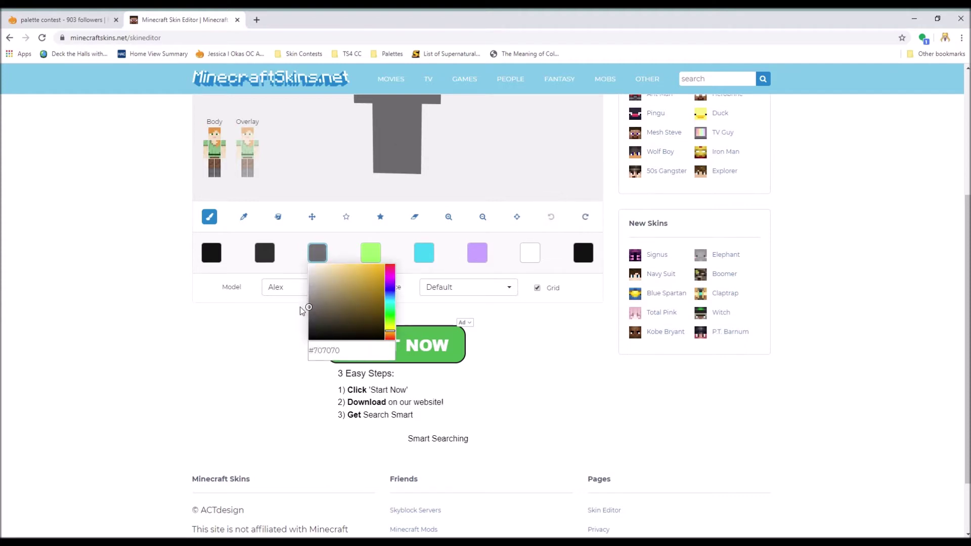
Lighten the third swatch's grey further while testing it on the lower leg, and recolour the green swatch to grey.
{"action": "left_click", "coordinate": [385, 168]}
{"action": "left_click", "coordinate": [325, 258]}
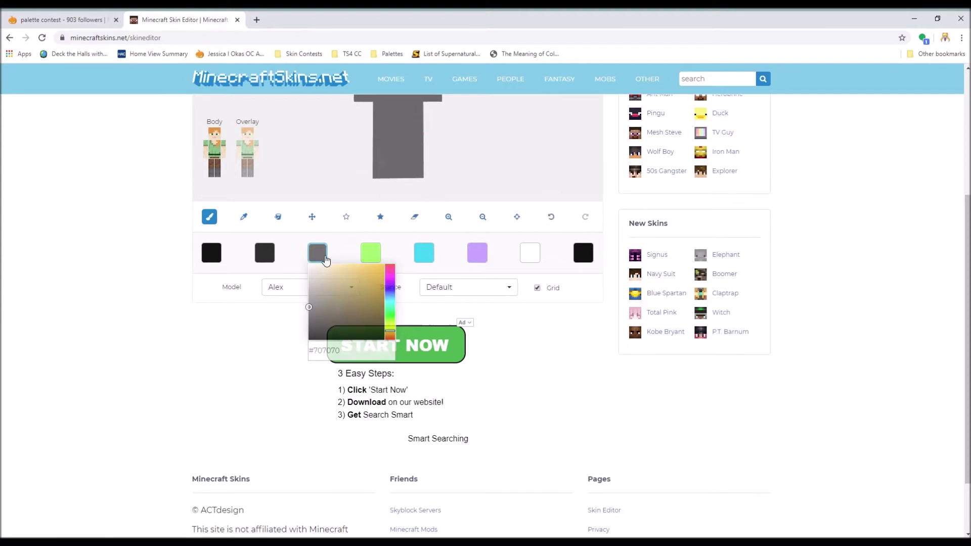
{"action": "left_click_drag", "start_coordinate": [316, 308], "coordinate": [308, 302]}
{"action": "left_click", "coordinate": [382, 164]}
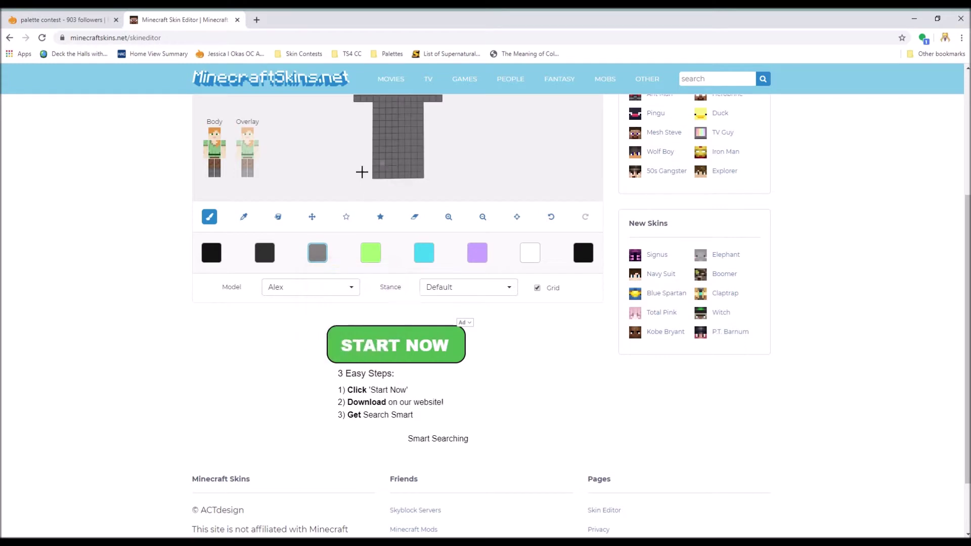
{"action": "left_click", "coordinate": [374, 254]}
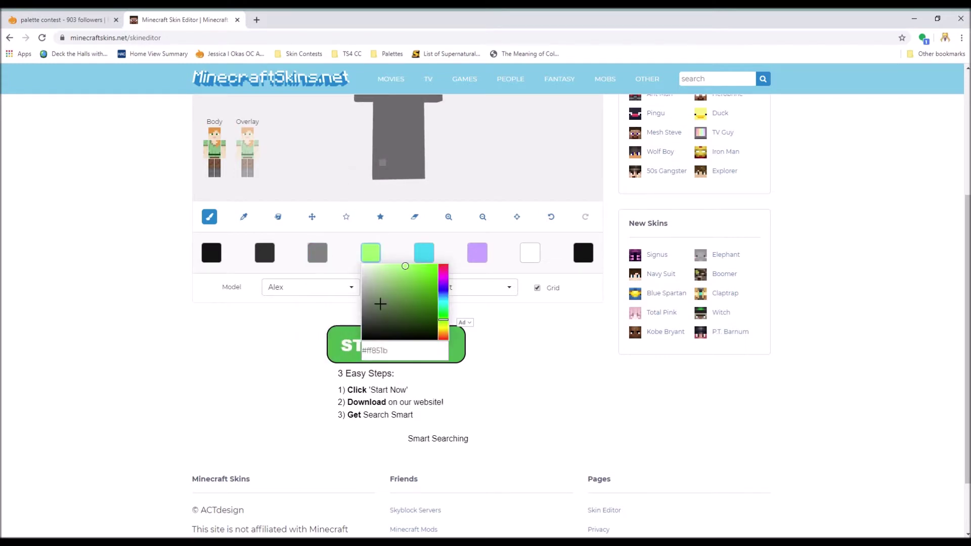
{"action": "left_click", "coordinate": [366, 302]}
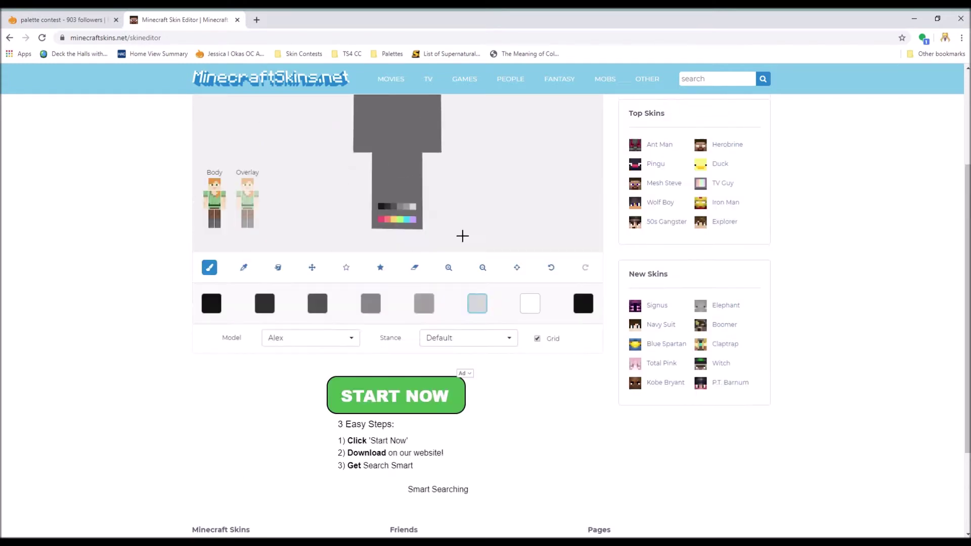
Check the hex codes of the light grey and near-black swatches, and reset the model view.
{"action": "left_click", "coordinate": [478, 303]}
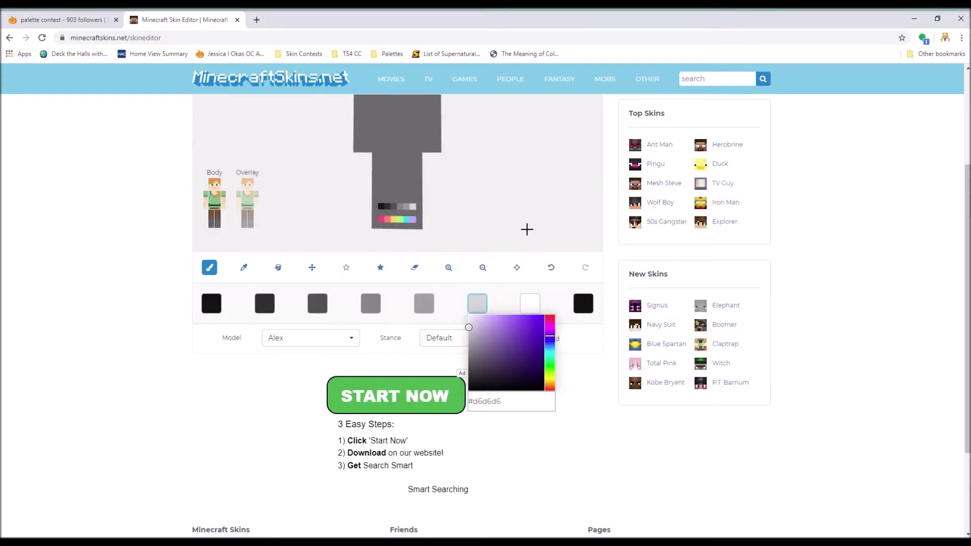
{"action": "left_click", "coordinate": [213, 304]}
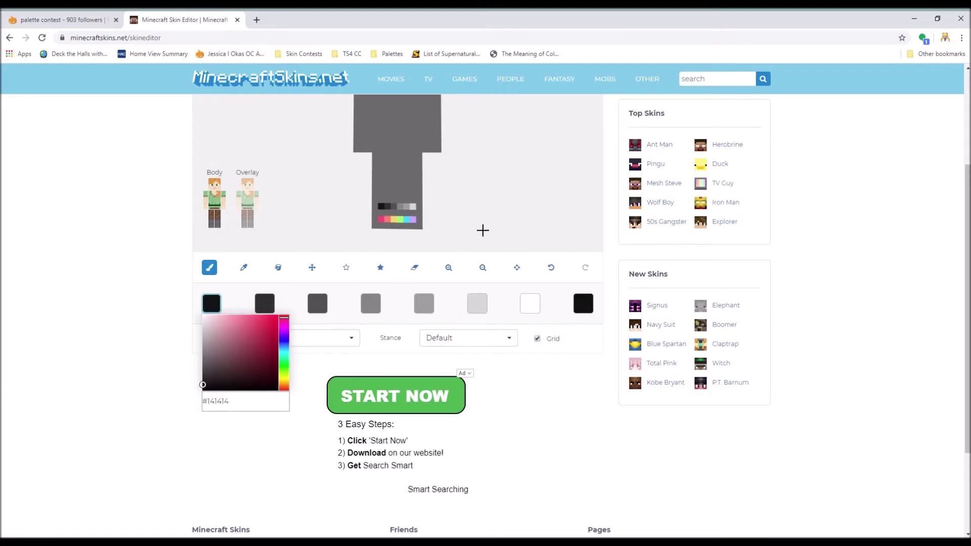
{"action": "scroll", "coordinate": [486, 233], "scroll_direction": "up", "scroll_amount": 3}
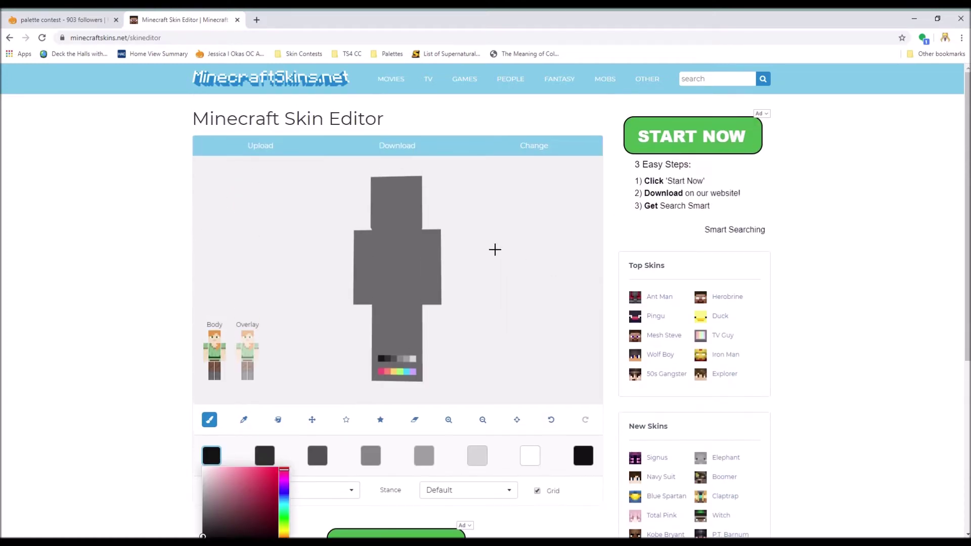
{"action": "left_click", "coordinate": [525, 303]}
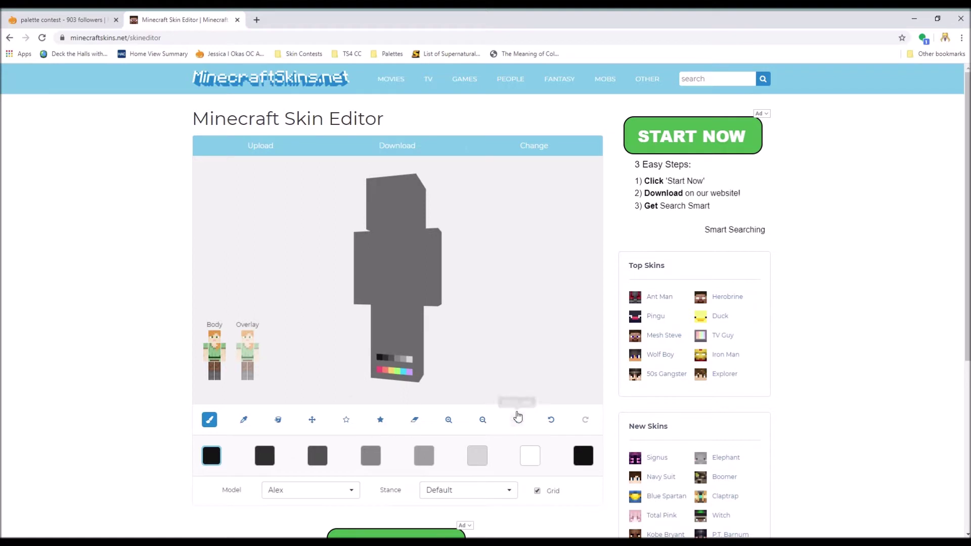
{"action": "left_click", "coordinate": [516, 419]}
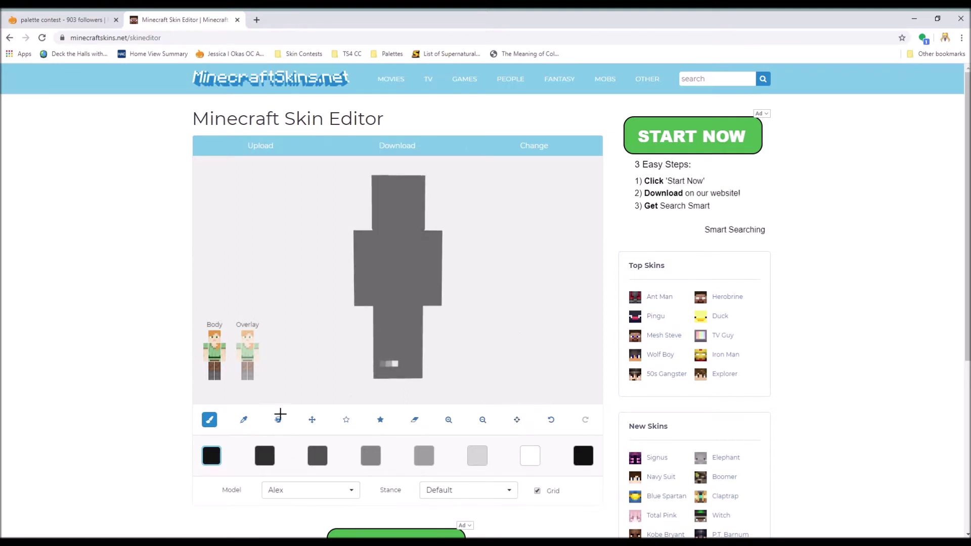
Paint the dark grey hair on the front and sides of the head, and download the skin.
{"action": "left_click", "coordinate": [265, 456]}
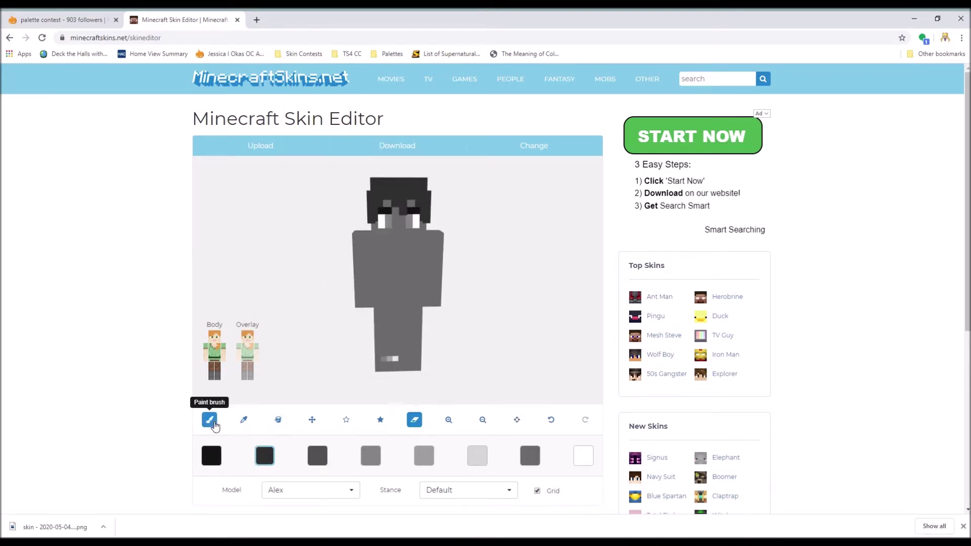
{"action": "left_click", "coordinate": [213, 422]}
{"action": "mouse_move", "coordinate": [273, 268]}
{"action": "left_mouse_down"}
{"action": "mouse_move", "coordinate": [374, 265]}
{"action": "mouse_move", "coordinate": [514, 232]}
{"action": "mouse_move", "coordinate": [403, 228]}
{"action": "left_mouse_up"}
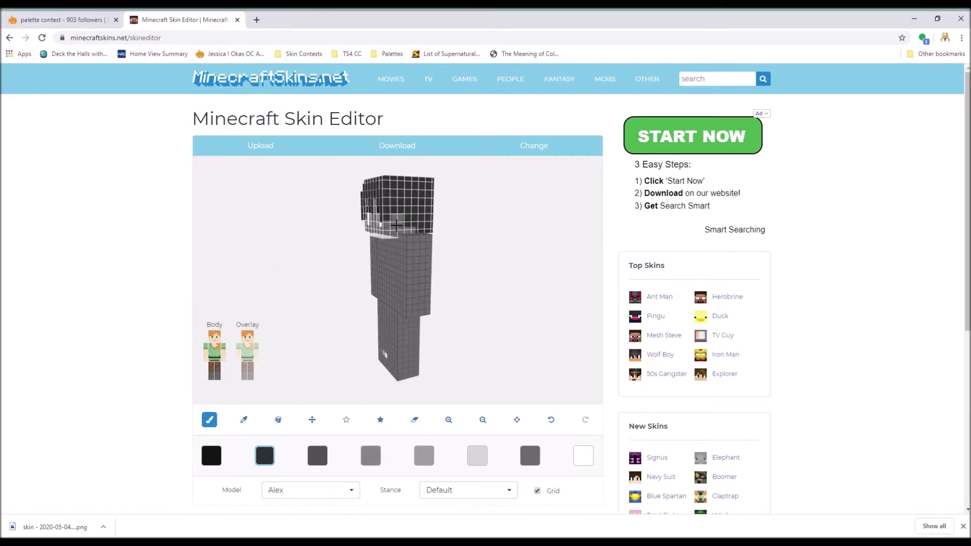
{"action": "left_click_drag", "start_coordinate": [392, 202], "coordinate": [314, 251]}
{"action": "left_click", "coordinate": [396, 148]}
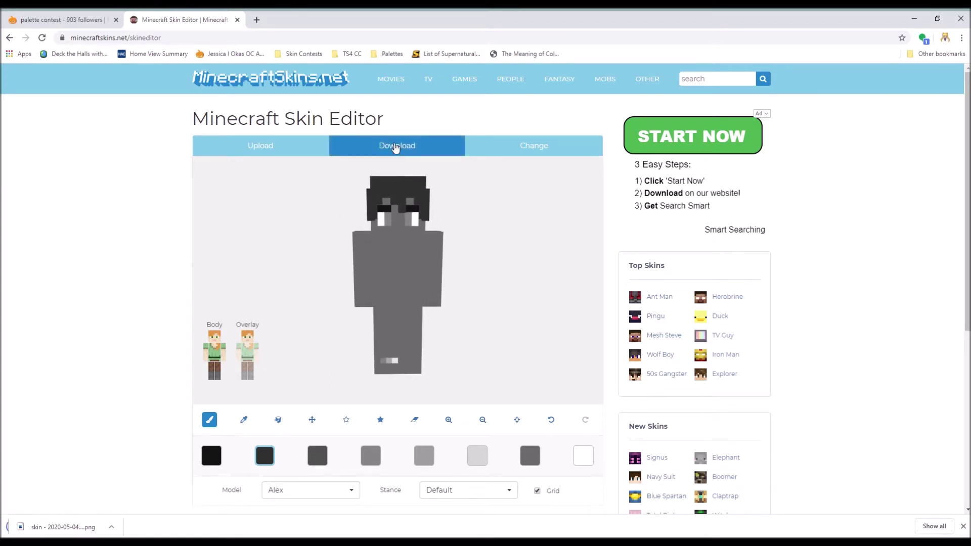
Paint near-black #141414 bands across the sleeves and fill the shirt's upper chest with dark grey.
{"action": "scroll", "coordinate": [322, 252], "scroll_direction": "down", "scroll_amount": 1}
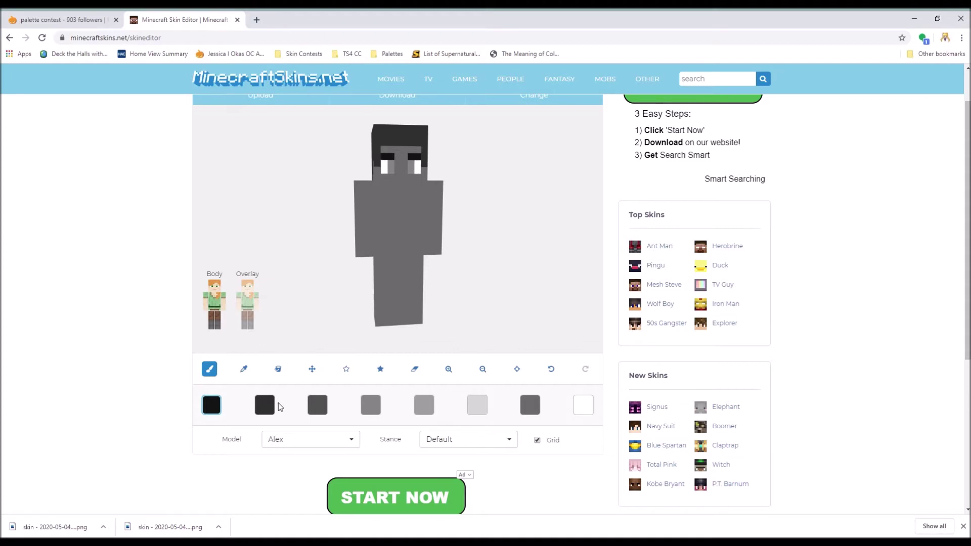
{"action": "left_click", "coordinate": [268, 405]}
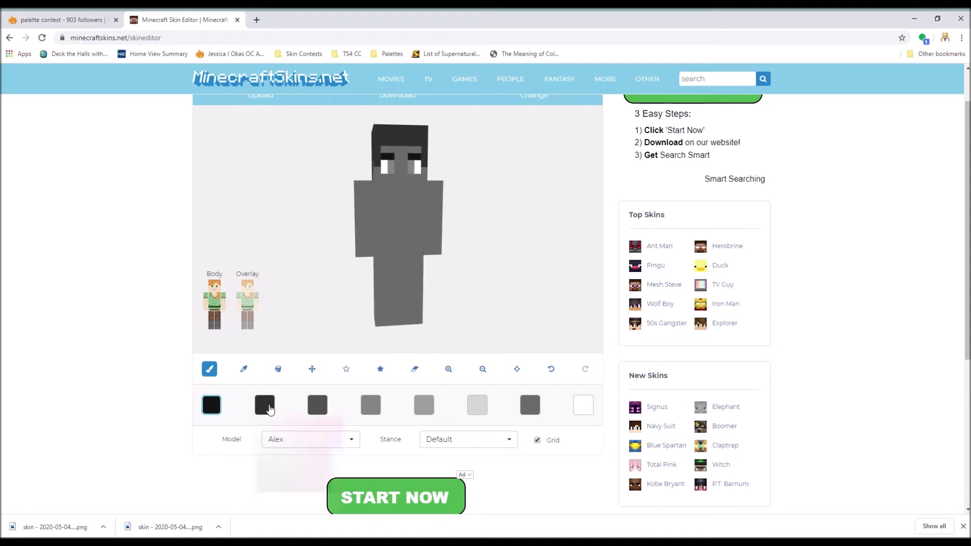
{"action": "left_click", "coordinate": [219, 409]}
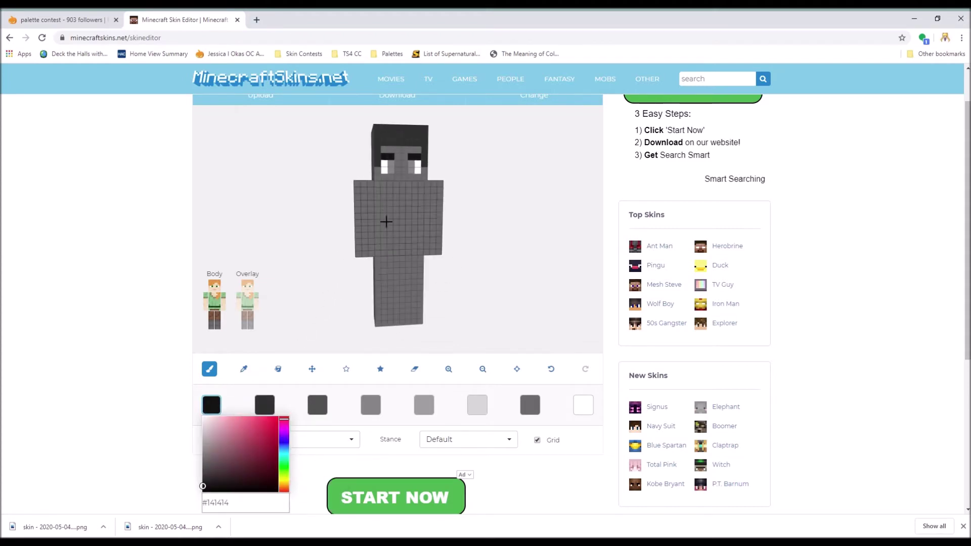
{"action": "left_click_drag", "start_coordinate": [372, 205], "coordinate": [359, 205]}
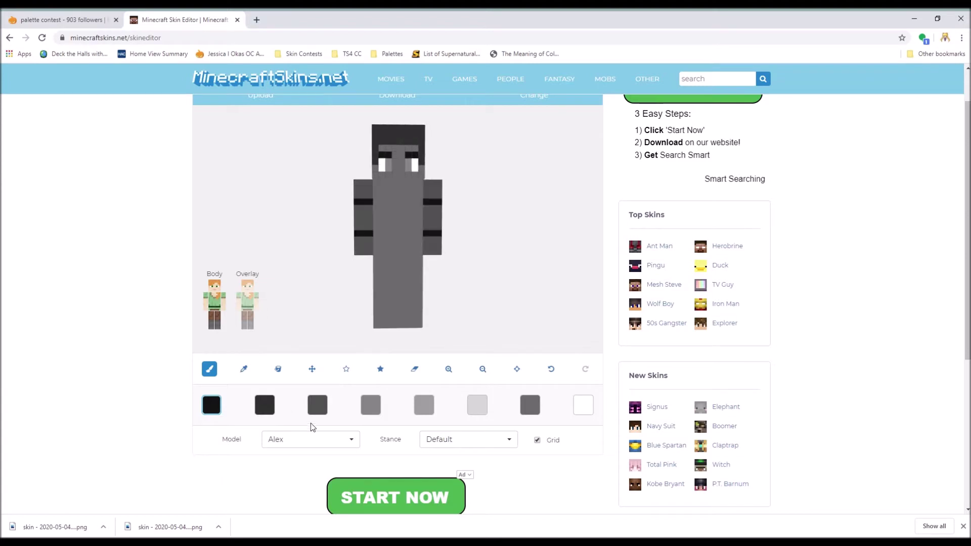
{"action": "left_click", "coordinate": [317, 405]}
{"action": "left_click_drag", "start_coordinate": [400, 192], "coordinate": [416, 194]}
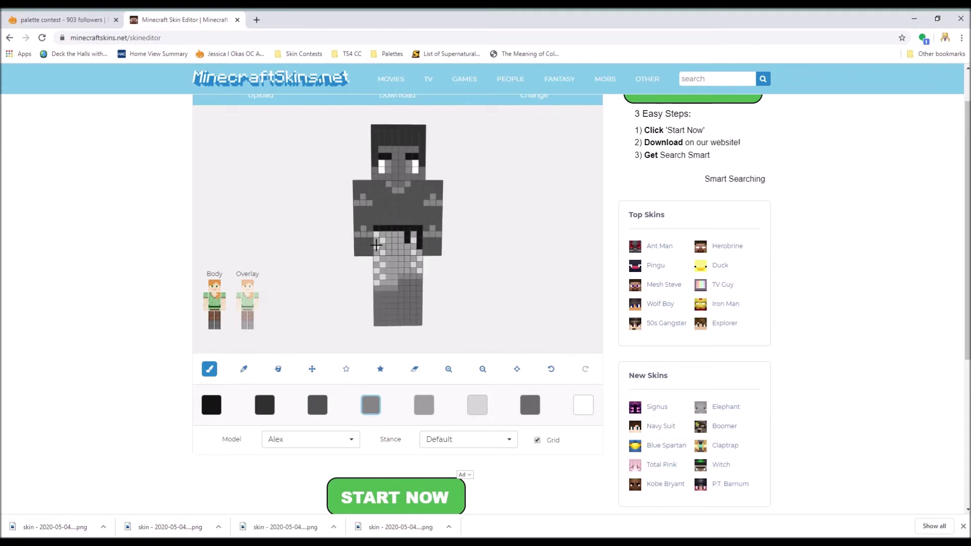
Rework the sleeves with a checkered pattern of dark and medium grey pixels, and check the figure from the front.
{"action": "left_click", "coordinate": [536, 445]}
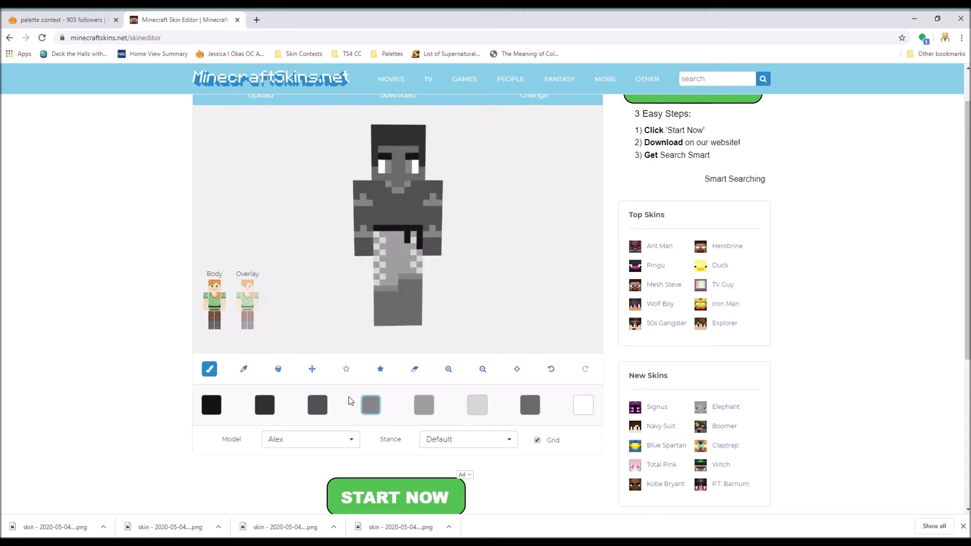
{"action": "left_click", "coordinate": [324, 411]}
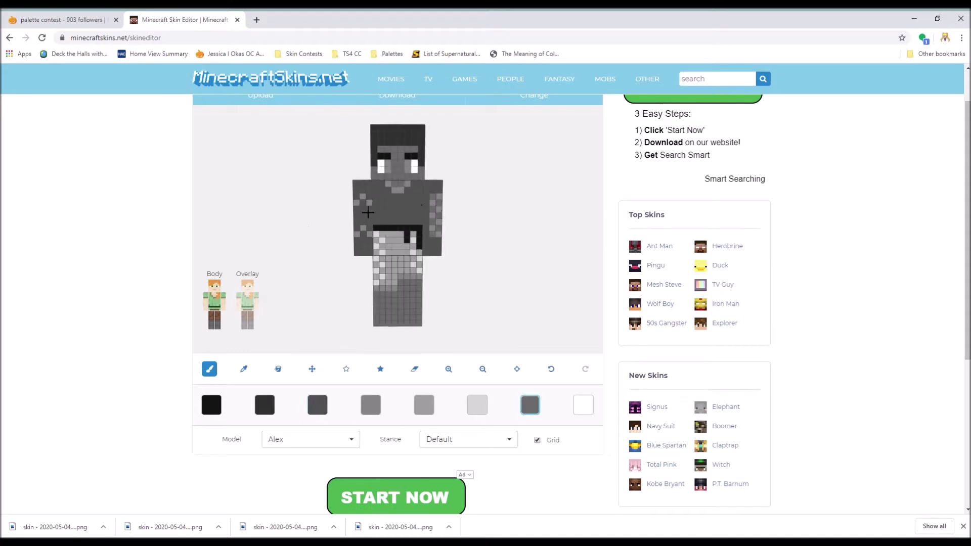
{"action": "mouse_move", "coordinate": [286, 236]}
{"action": "left_mouse_down"}
{"action": "mouse_move", "coordinate": [277, 234]}
{"action": "mouse_move", "coordinate": [286, 237]}
{"action": "left_mouse_up"}
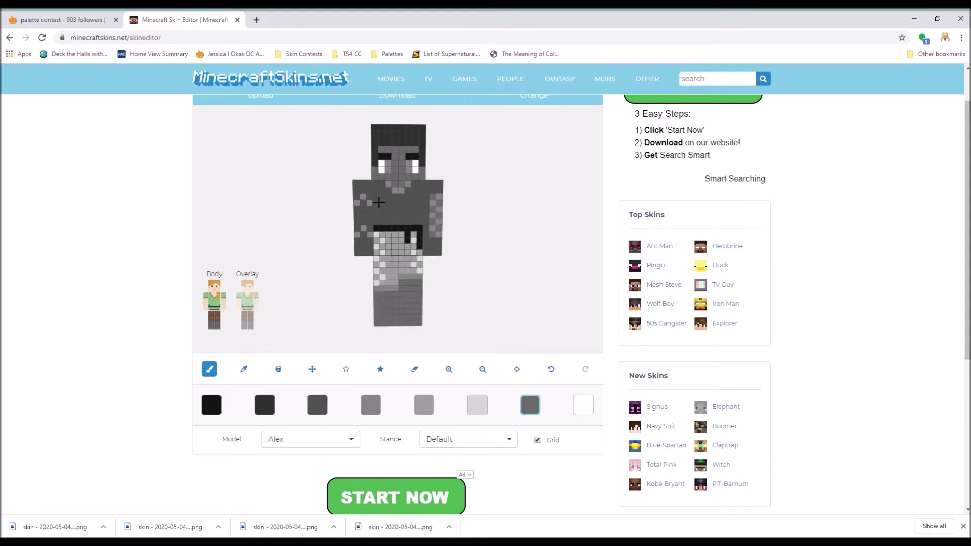
{"action": "left_click", "coordinate": [319, 409]}
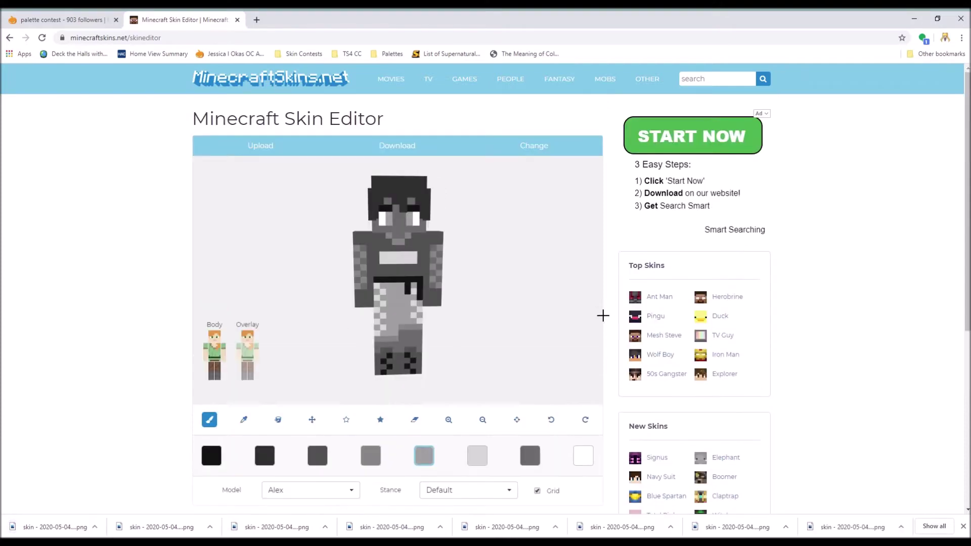
{"action": "mouse_move", "coordinate": [568, 305]}
{"action": "left_mouse_down"}
{"action": "mouse_move", "coordinate": [511, 308]}
{"action": "mouse_move", "coordinate": [560, 312]}
{"action": "mouse_move", "coordinate": [566, 301]}
{"action": "left_mouse_up"}
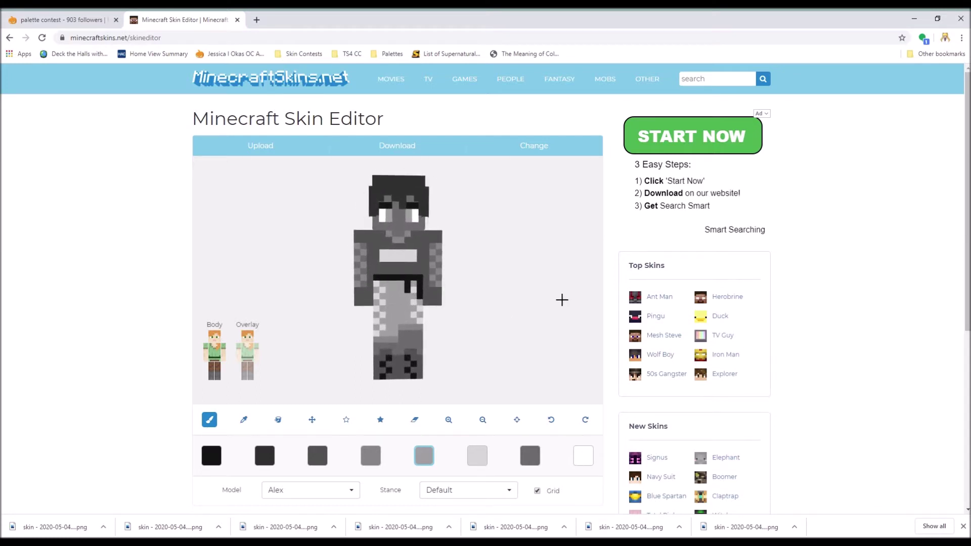
Hide the head overlay and pick the palette colours from the back of the leg into the swatches.
{"action": "left_click", "coordinate": [253, 338]}
{"action": "left_click", "coordinate": [244, 420]}
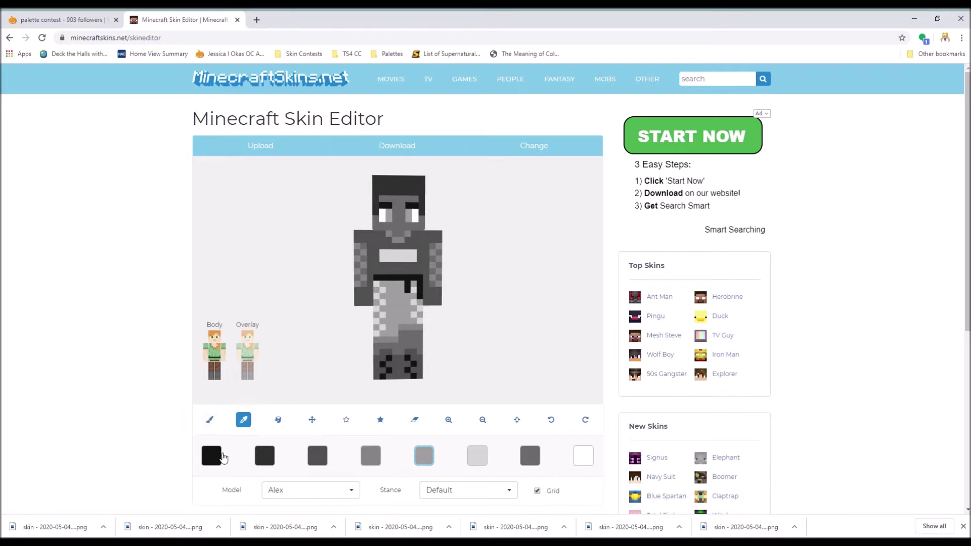
{"action": "left_click", "coordinate": [217, 456]}
{"action": "left_click_drag", "start_coordinate": [255, 283], "coordinate": [329, 306]}
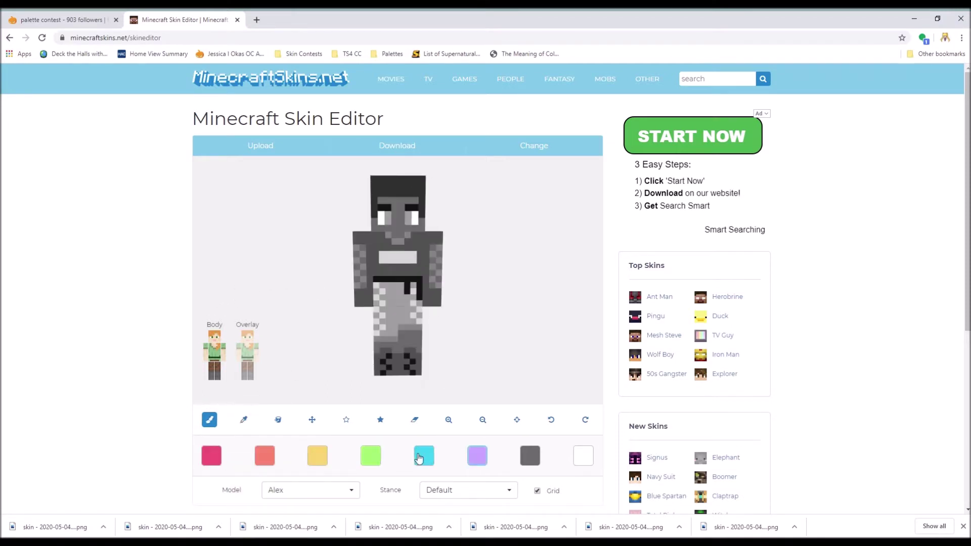
Try cyan on the sleeves and shirt front, and undo the last two strokes.
{"action": "left_click", "coordinate": [424, 455]}
{"action": "mouse_move", "coordinate": [368, 236]}
{"action": "left_mouse_down"}
{"action": "mouse_move", "coordinate": [357, 237]}
{"action": "mouse_move", "coordinate": [371, 248]}
{"action": "left_mouse_up"}
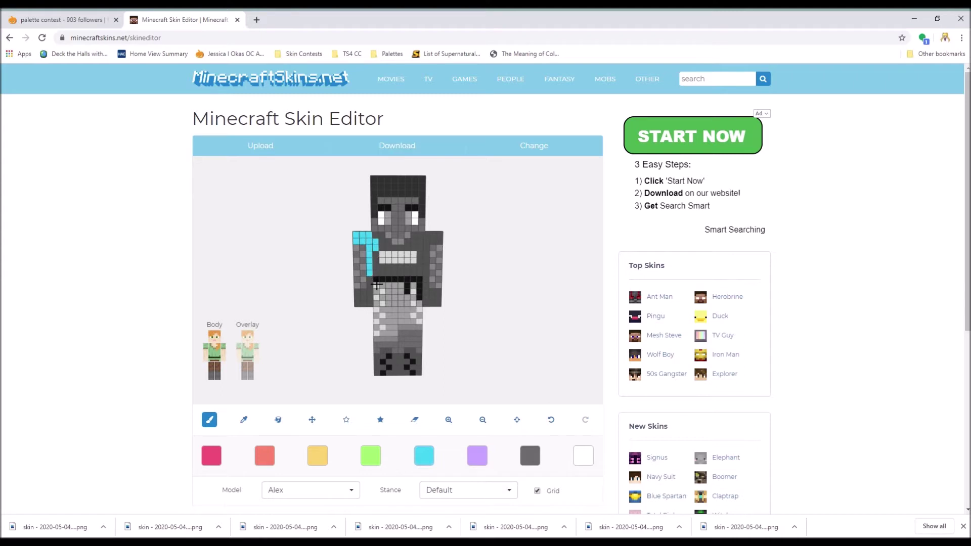
{"action": "mouse_move", "coordinate": [376, 285]}
{"action": "left_mouse_down"}
{"action": "mouse_move", "coordinate": [372, 303]}
{"action": "mouse_move", "coordinate": [359, 302]}
{"action": "mouse_move", "coordinate": [367, 301]}
{"action": "left_mouse_up"}
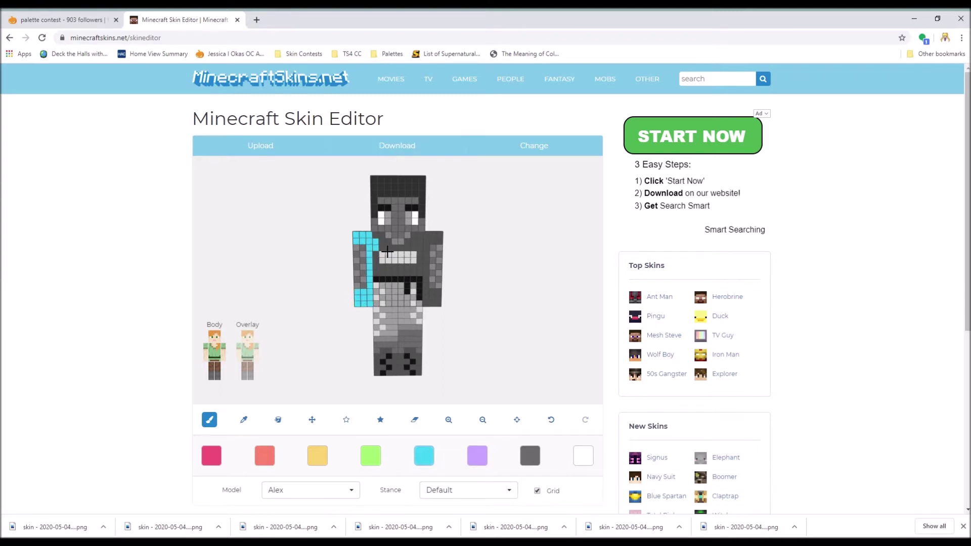
{"action": "mouse_move", "coordinate": [386, 245]}
{"action": "left_mouse_down"}
{"action": "mouse_move", "coordinate": [446, 244]}
{"action": "mouse_move", "coordinate": [434, 257]}
{"action": "mouse_move", "coordinate": [437, 308]}
{"action": "left_mouse_up"}
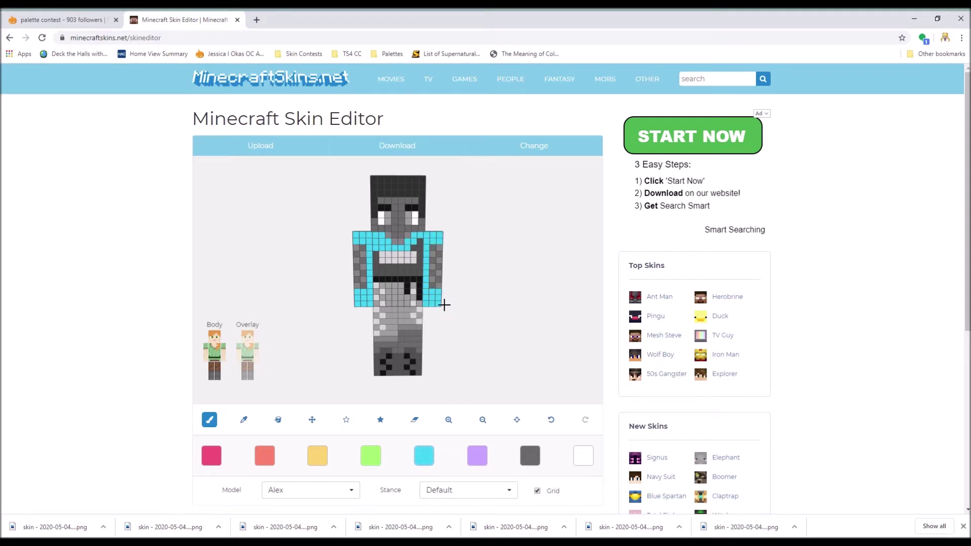
{"action": "mouse_move", "coordinate": [412, 272]}
{"action": "left_mouse_down"}
{"action": "mouse_move", "coordinate": [421, 277]}
{"action": "mouse_move", "coordinate": [375, 254]}
{"action": "mouse_move", "coordinate": [402, 268]}
{"action": "left_mouse_up"}
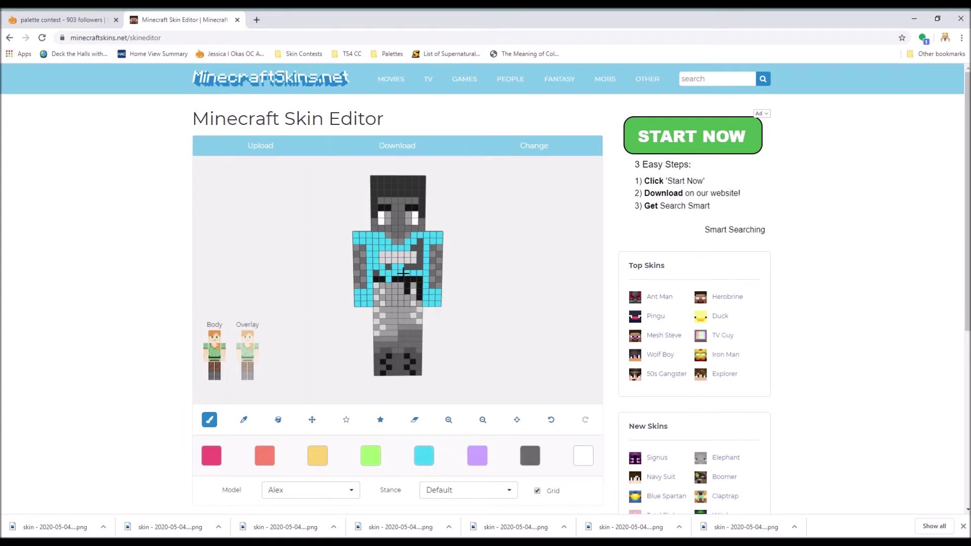
{"action": "left_click", "coordinate": [388, 267]}
{"action": "left_click", "coordinate": [552, 420]}
{"action": "left_click", "coordinate": [553, 421]}
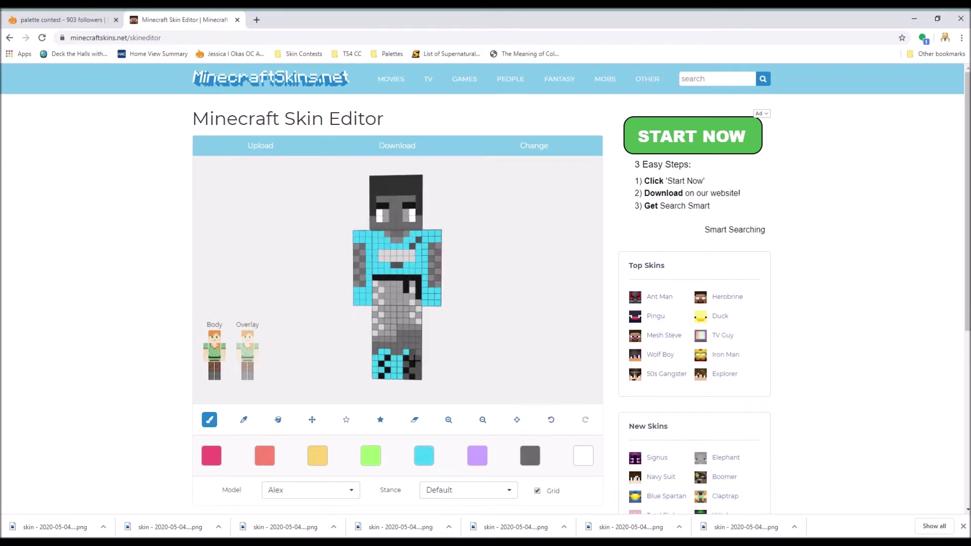
Try cyan on the boots around the near-black pixels, and cover the leftover grey pixels on the shirt's chest.
{"action": "left_click_drag", "start_coordinate": [414, 360], "coordinate": [422, 377]}
{"action": "left_click", "coordinate": [407, 377]}
{"action": "left_click", "coordinate": [407, 364]}
{"action": "left_click_drag", "start_coordinate": [338, 374], "coordinate": [344, 375]}
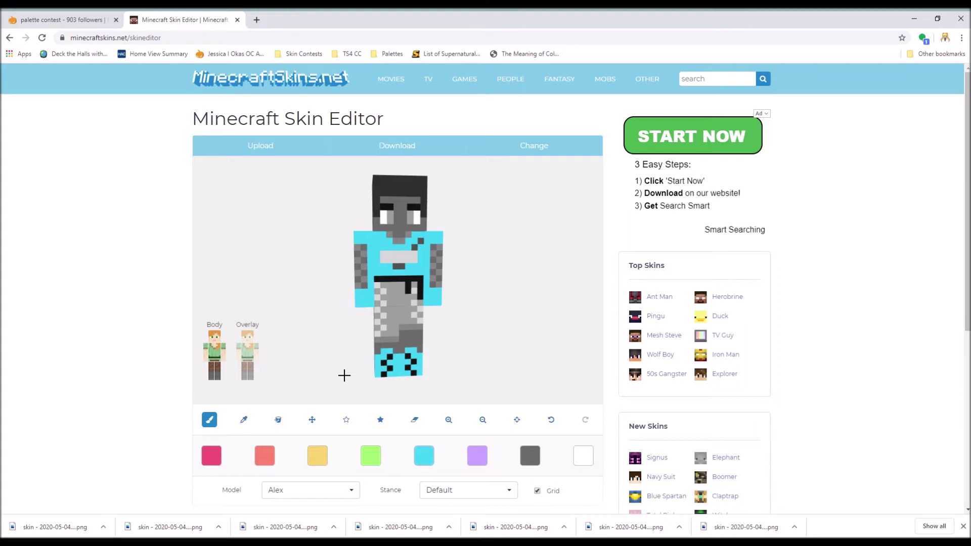
{"action": "left_click", "coordinate": [415, 247]}
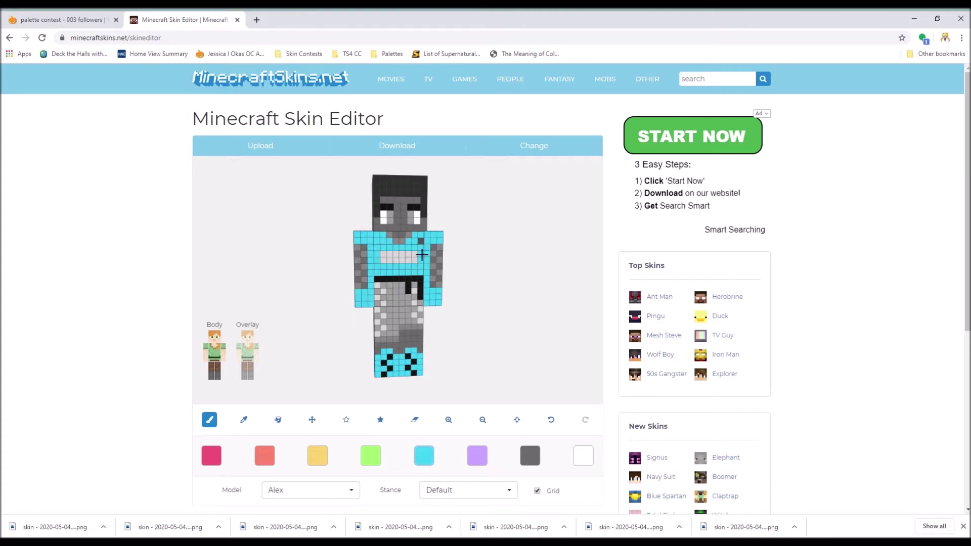
{"action": "left_click", "coordinate": [421, 241]}
{"action": "left_click", "coordinate": [252, 337]}
{"action": "left_click_drag", "start_coordinate": [319, 255], "coordinate": [321, 265]}
Try pink on the belt and its hanging ends.
{"action": "left_click", "coordinate": [211, 454]}
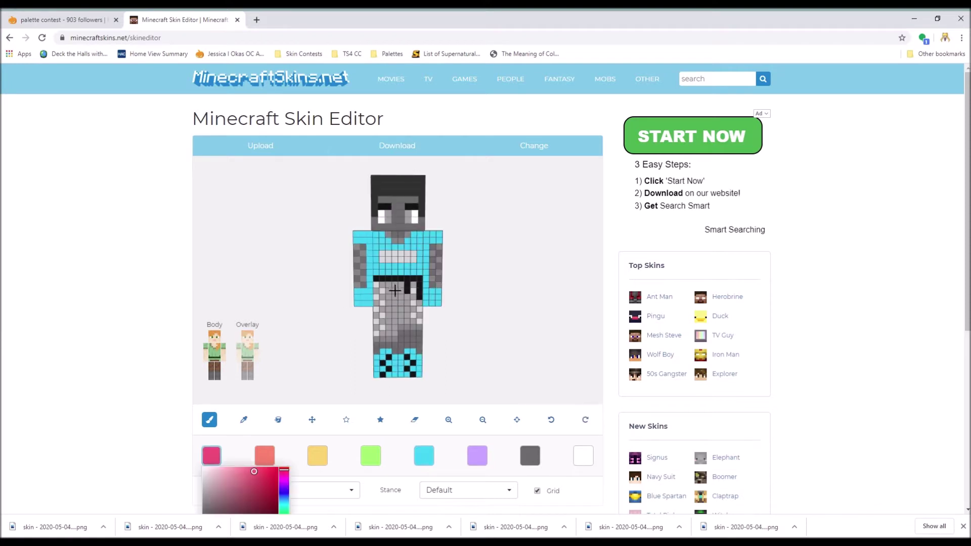
{"action": "mouse_move", "coordinate": [376, 278]}
{"action": "left_mouse_down"}
{"action": "mouse_move", "coordinate": [403, 278]}
{"action": "mouse_move", "coordinate": [419, 297]}
{"action": "left_mouse_up"}
{"action": "left_click_drag", "start_coordinate": [308, 297], "coordinate": [305, 299]}
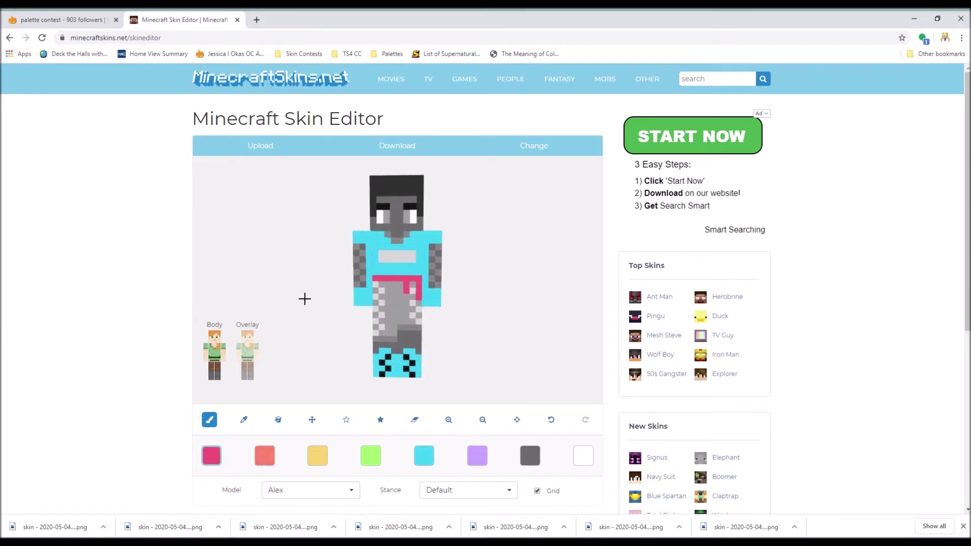
Try green on the belt and its hanging ends, undoing the stray stroke on the trousers.
{"action": "left_click", "coordinate": [371, 455]}
{"action": "left_click_drag", "start_coordinate": [376, 279], "coordinate": [396, 280]}
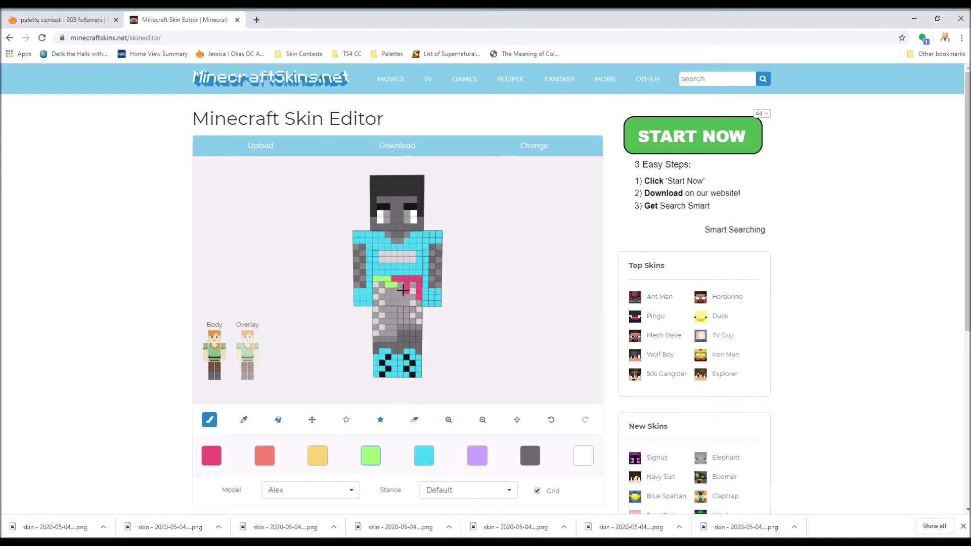
{"action": "left_click", "coordinate": [551, 420]}
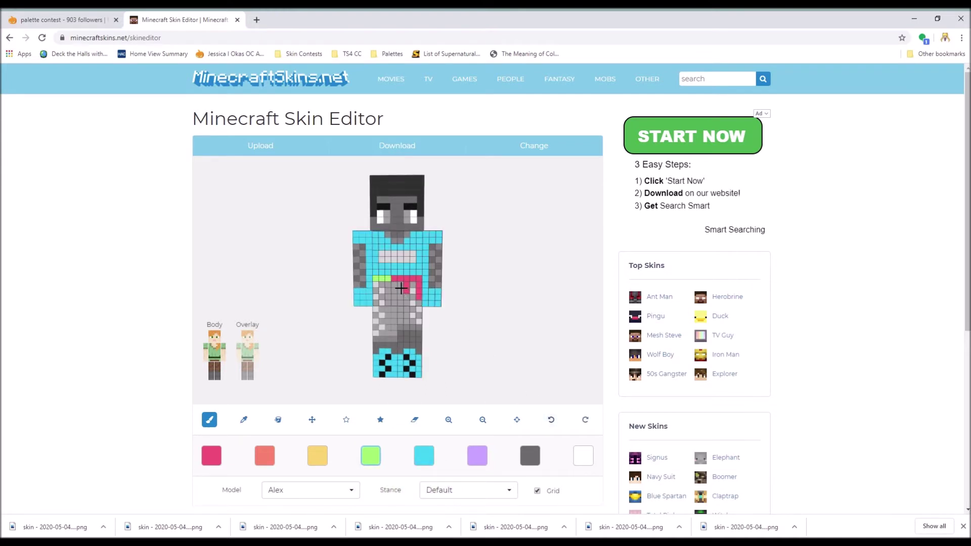
{"action": "mouse_move", "coordinate": [394, 278]}
{"action": "left_mouse_down"}
{"action": "mouse_move", "coordinate": [410, 279]}
{"action": "mouse_move", "coordinate": [419, 302]}
{"action": "left_mouse_up"}
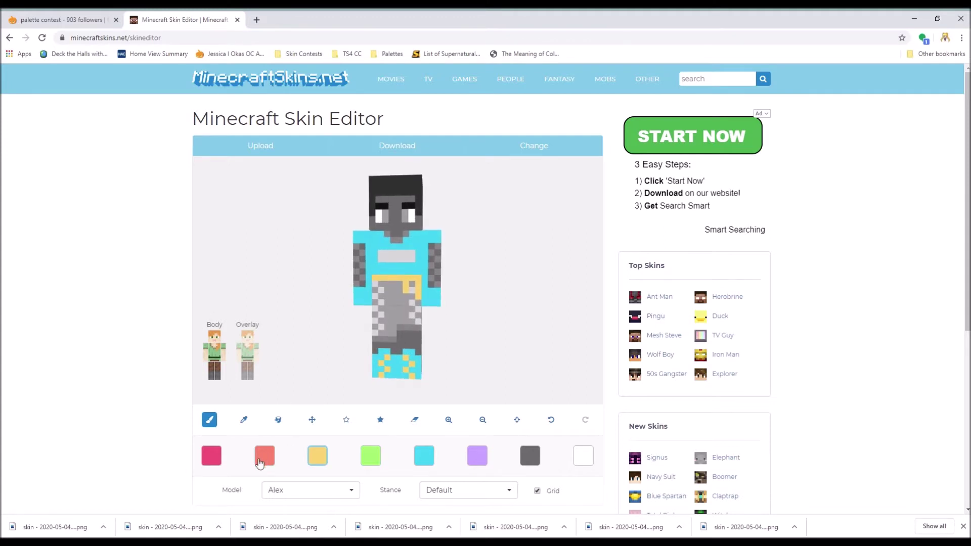
Try coral on the belt and undo it, and undo the yellow strokes on the collar.
{"action": "left_click", "coordinate": [260, 463]}
{"action": "left_click", "coordinate": [376, 278]}
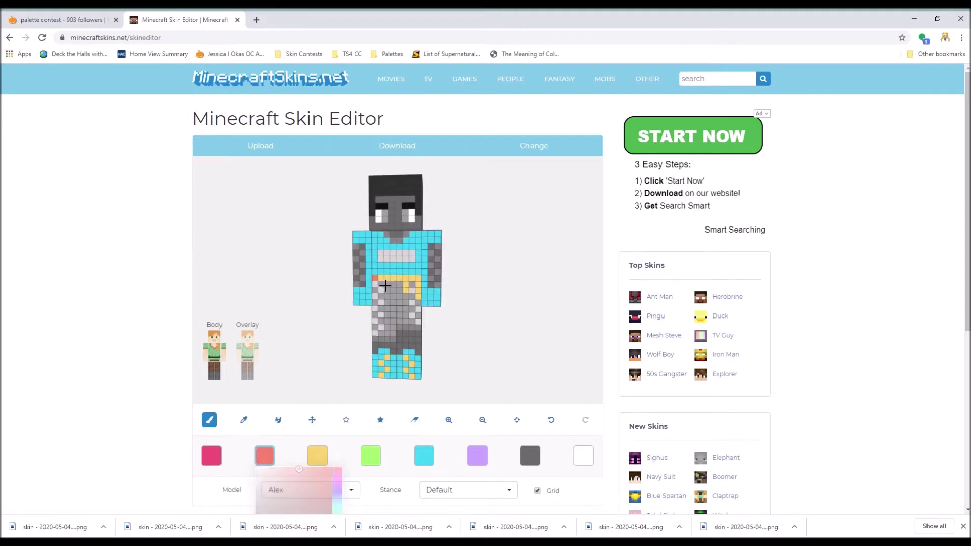
{"action": "left_click", "coordinate": [552, 419]}
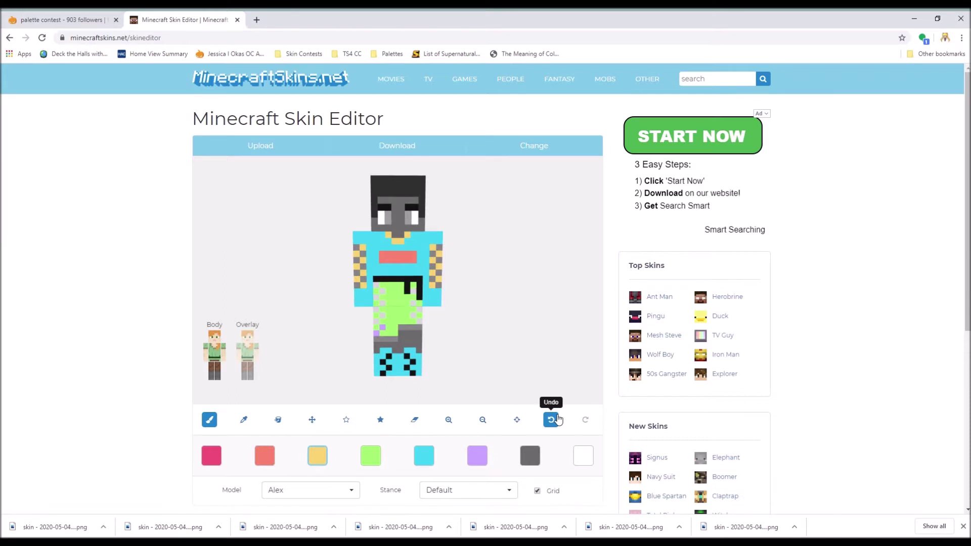
{"action": "left_click", "coordinate": [556, 419]}
{"action": "left_click", "coordinate": [556, 419]}
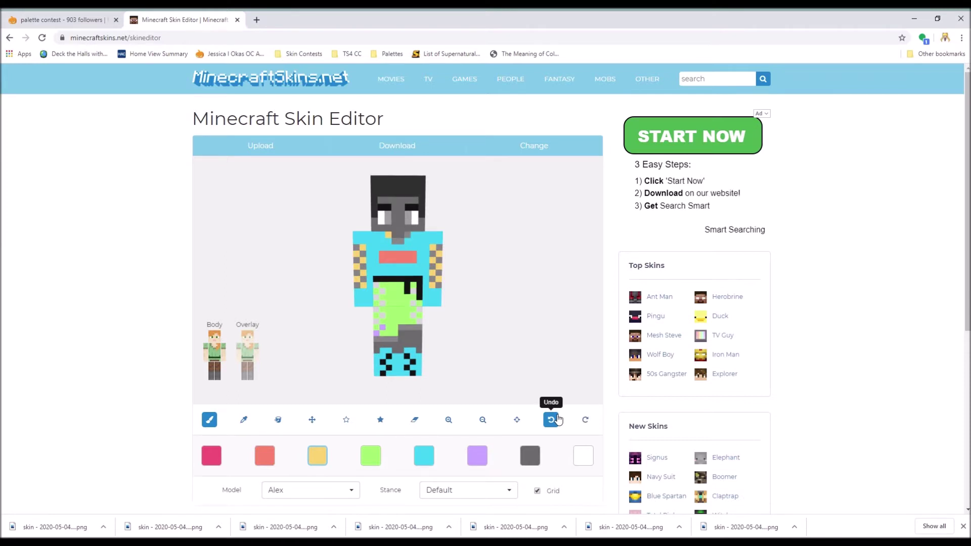
Load the saved greyscale skin file back into the editor.
{"action": "left_click", "coordinate": [287, 151]}
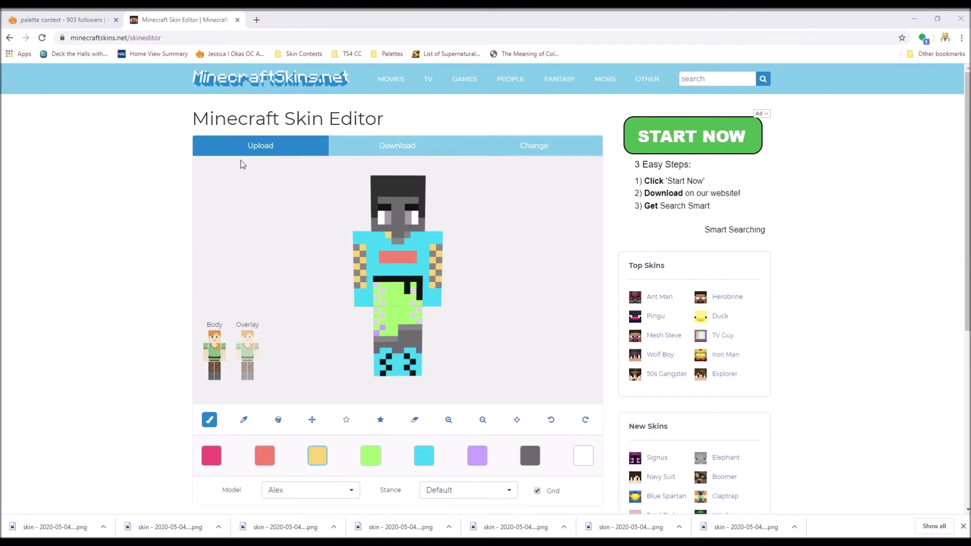
{"action": "double_click", "coordinate": [111, 98]}
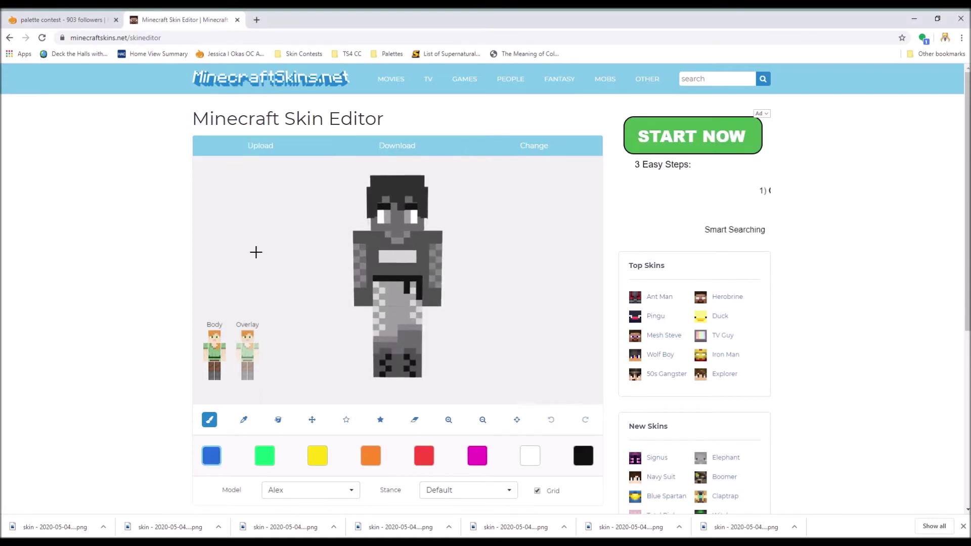
Pick pink, coral and yellow from the palette pixels on the back of the leg into the first three swatches.
{"action": "left_click", "coordinate": [243, 419]}
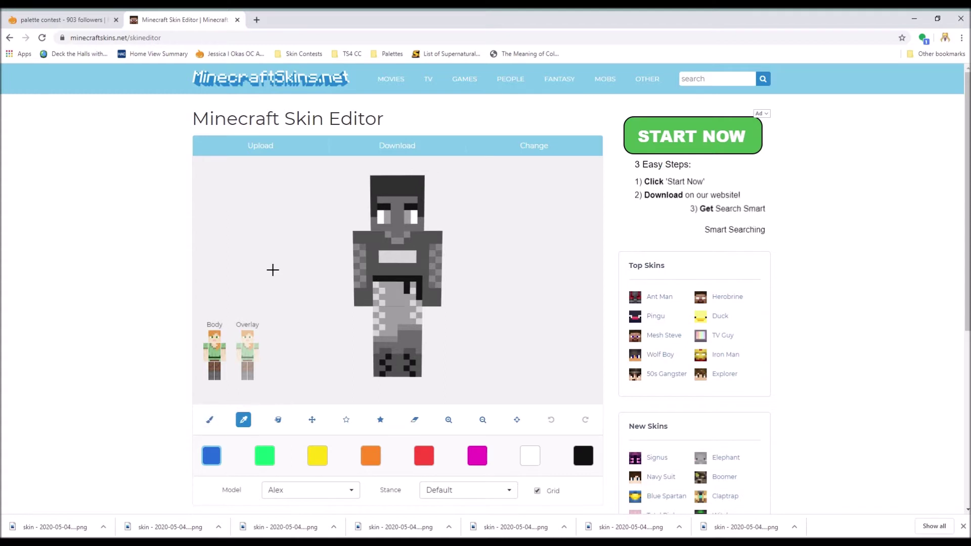
{"action": "left_click_drag", "start_coordinate": [273, 270], "coordinate": [403, 377]}
{"action": "left_click", "coordinate": [388, 369]}
{"action": "left_click", "coordinate": [268, 458]}
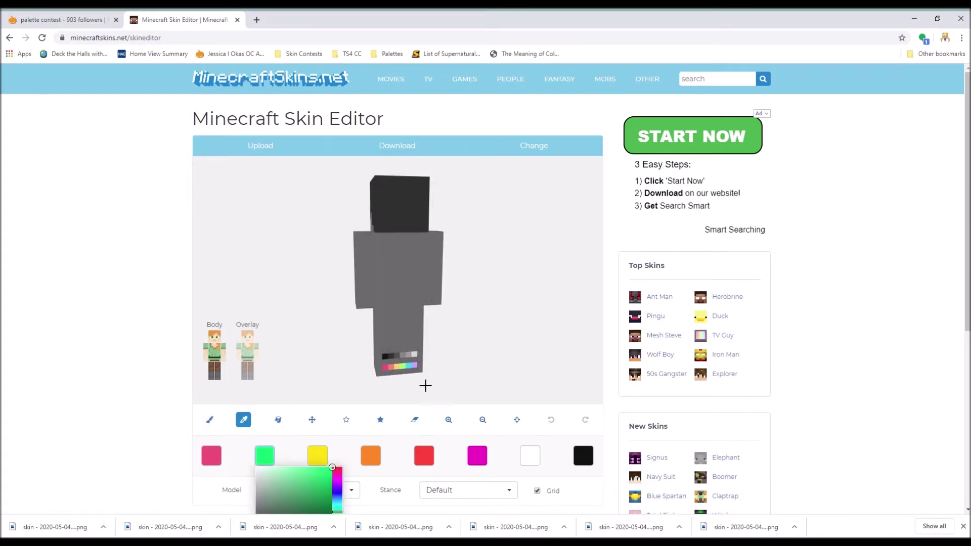
{"action": "left_click", "coordinate": [402, 374]}
{"action": "left_click", "coordinate": [317, 455]}
{"action": "left_click", "coordinate": [404, 376]}
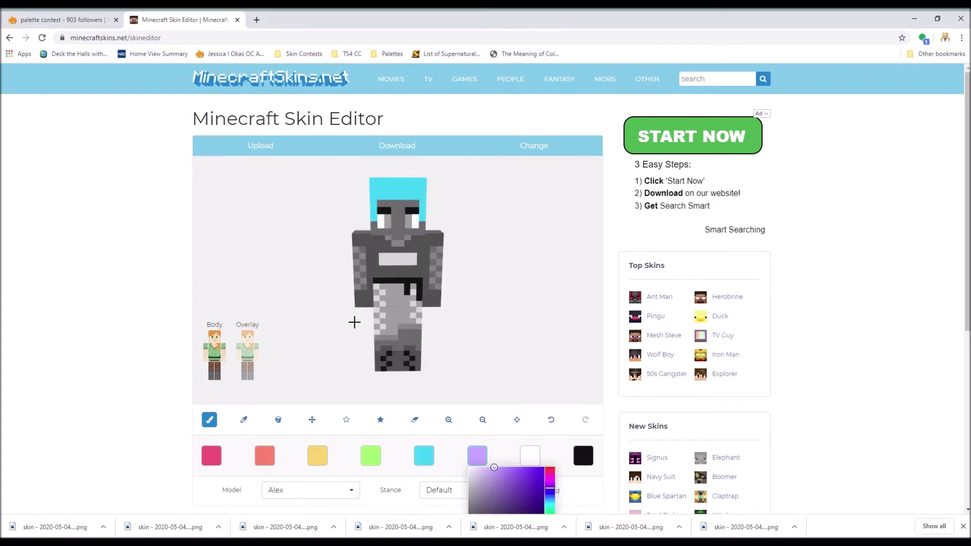
{"action": "left_click", "coordinate": [271, 316]}
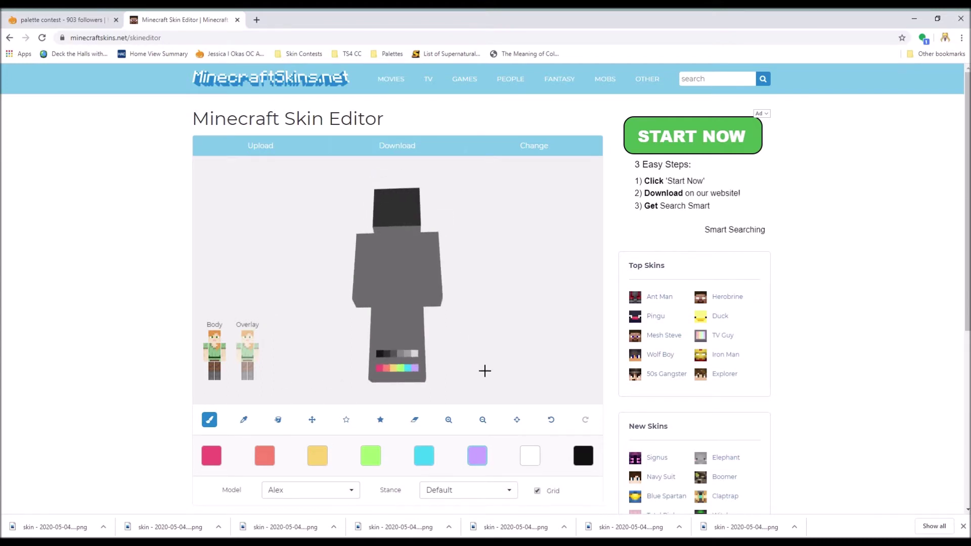
{"action": "left_click_drag", "start_coordinate": [484, 371], "coordinate": [457, 389]}
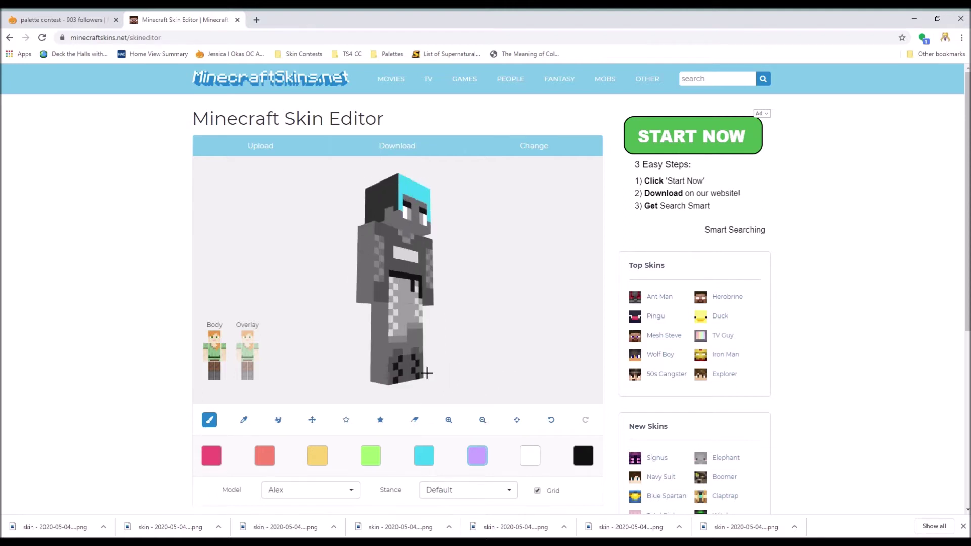
{"action": "left_click_drag", "start_coordinate": [426, 373], "coordinate": [489, 373]}
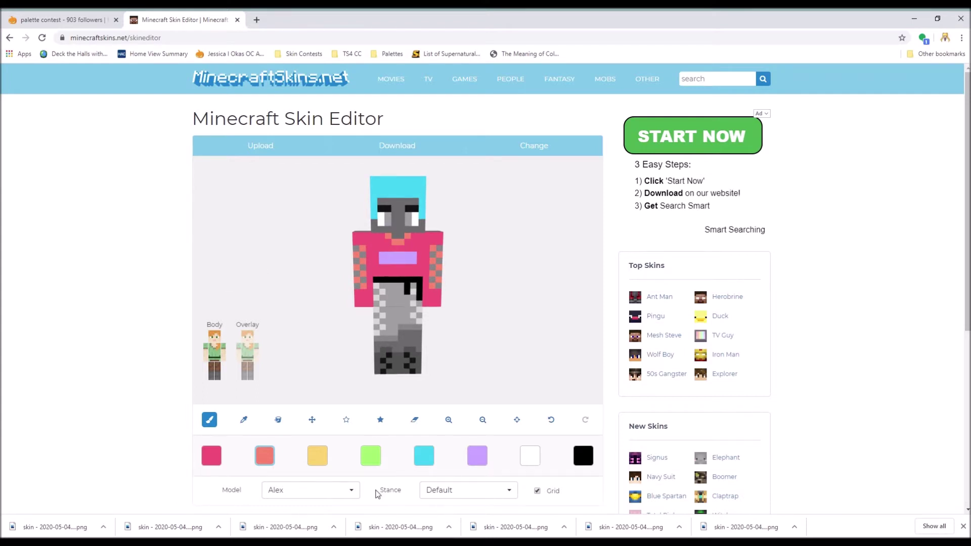
Recolour the coral collar pixels on the pink shirt white.
{"action": "left_click", "coordinate": [364, 462]}
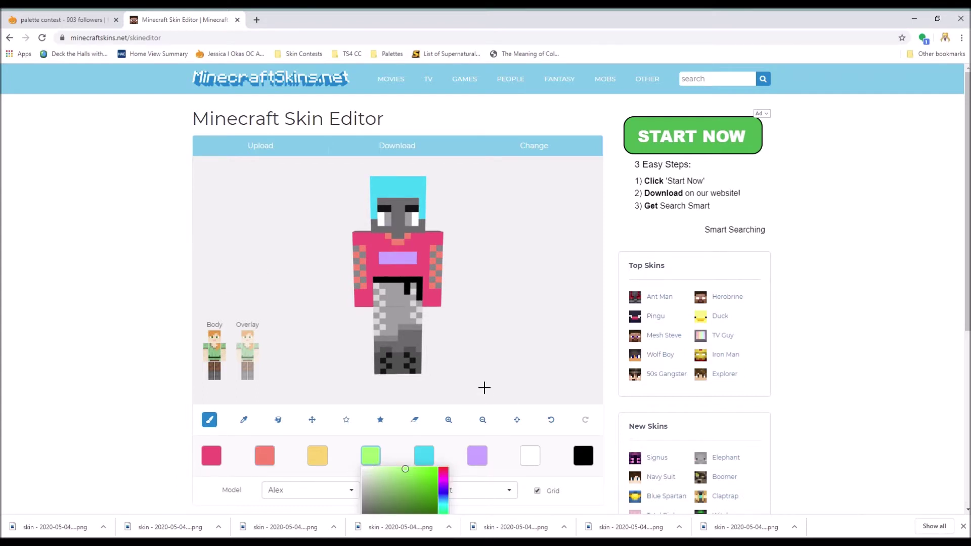
{"action": "left_click", "coordinate": [530, 456]}
{"action": "left_click", "coordinate": [389, 235]}
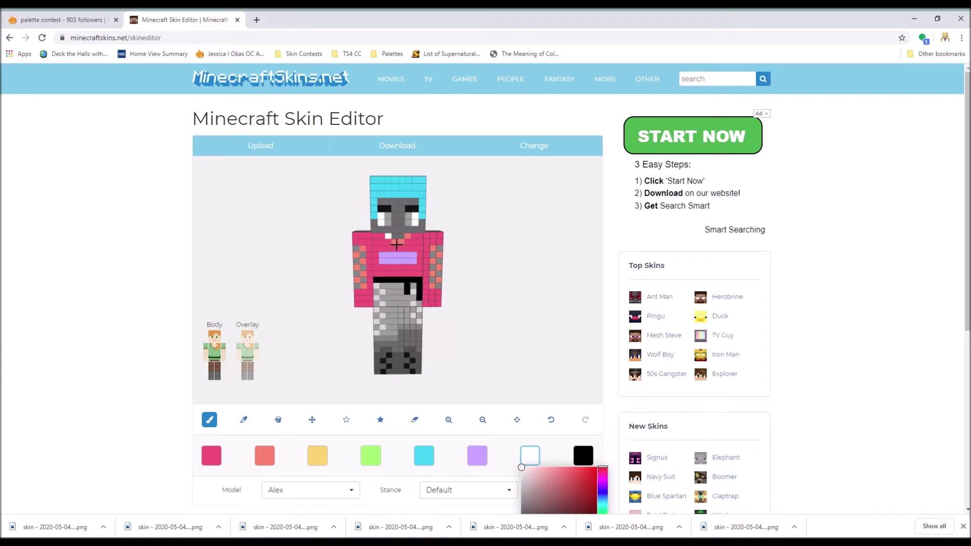
{"action": "left_click", "coordinate": [397, 244]}
Recolour the coral checkered pixels on both sleeves white, undoing a misplaced pixel along the way.
{"action": "left_click", "coordinate": [439, 254]}
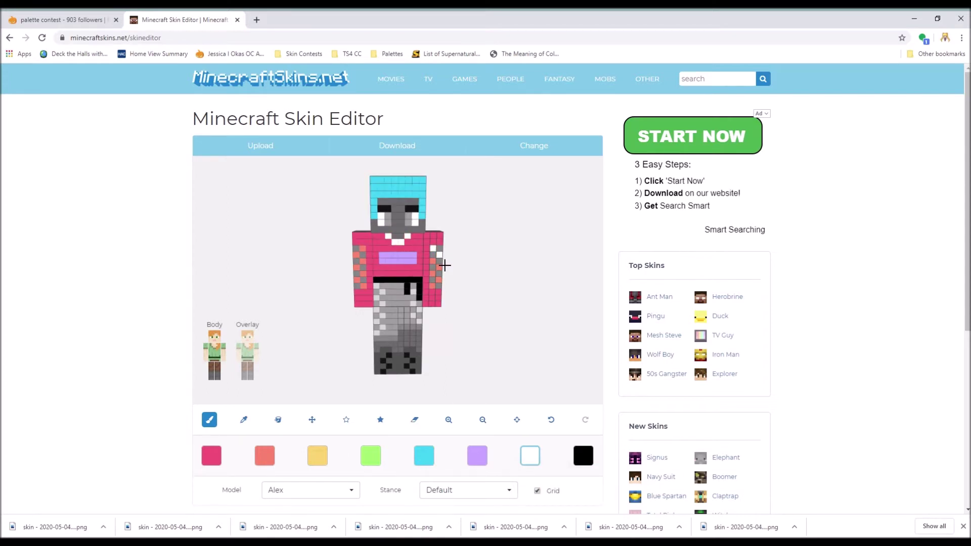
{"action": "left_click", "coordinate": [433, 262]}
{"action": "left_click", "coordinate": [439, 268]}
{"action": "left_click", "coordinate": [433, 280]}
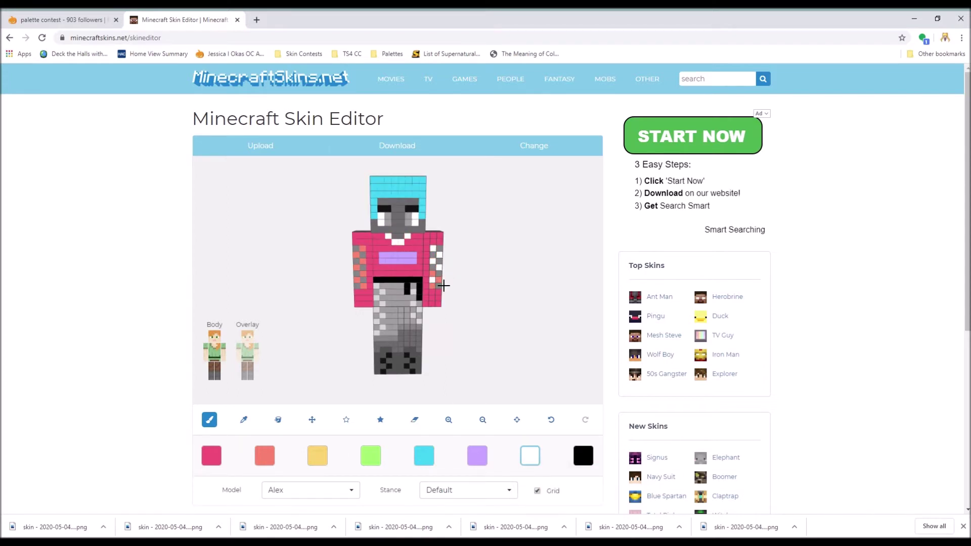
{"action": "left_click", "coordinate": [553, 424]}
{"action": "left_click", "coordinate": [432, 274]}
{"action": "left_click", "coordinate": [439, 280]}
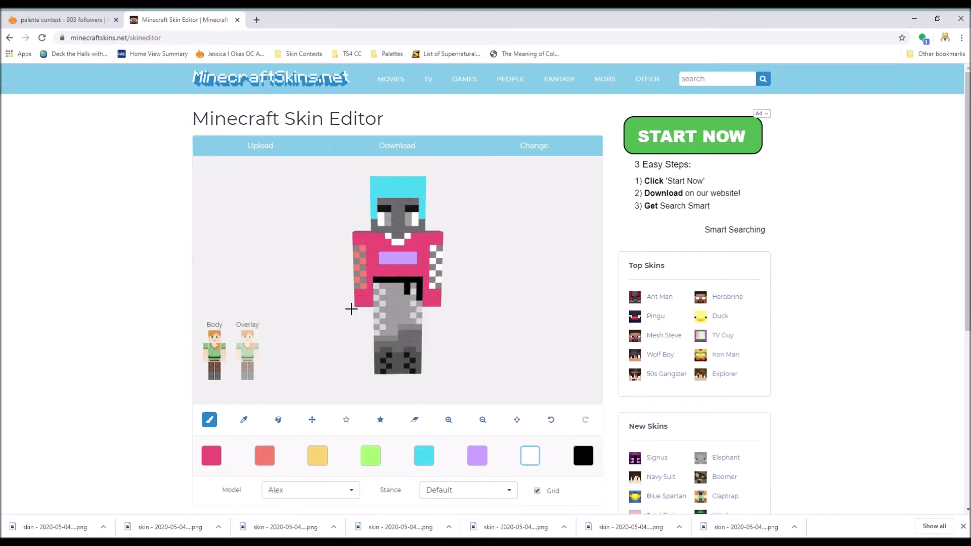
{"action": "left_click", "coordinate": [363, 286]}
{"action": "left_click", "coordinate": [356, 279]}
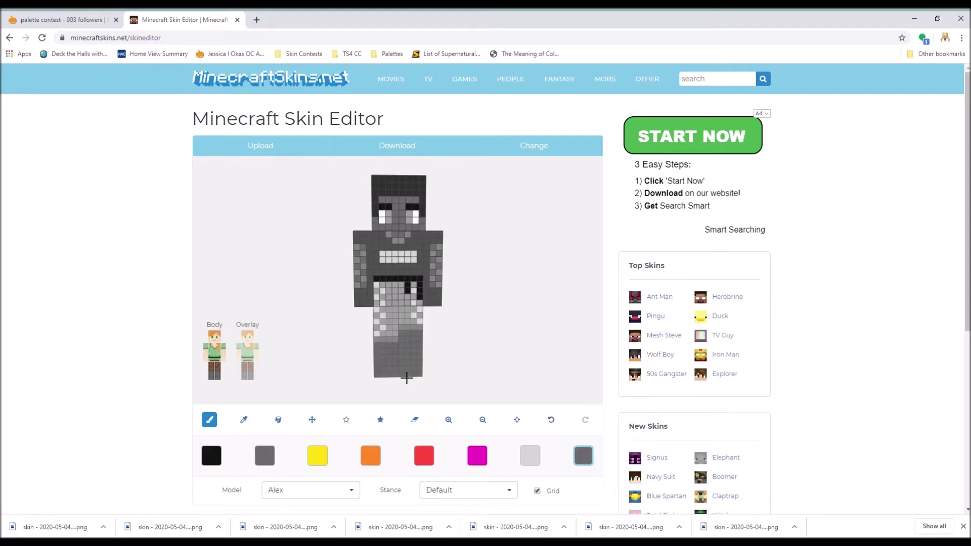
Download the greyscale skin and toggle the hair overlay to check the layers.
{"action": "left_click", "coordinate": [249, 338]}
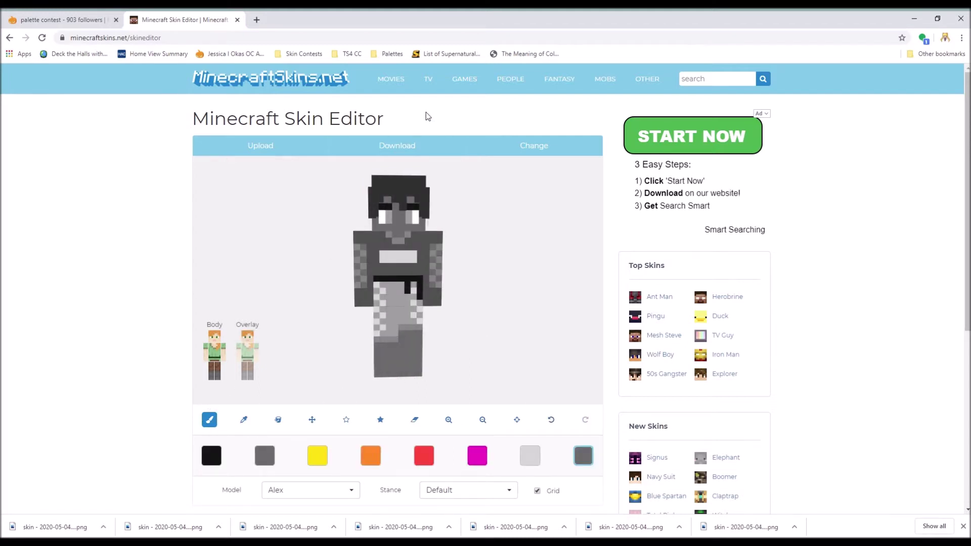
{"action": "left_click", "coordinate": [424, 149]}
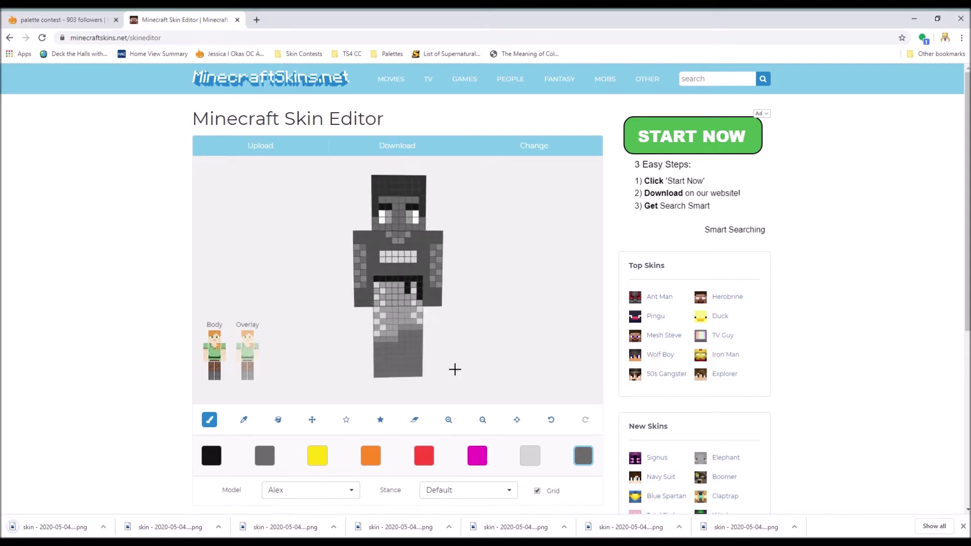
{"action": "left_click_drag", "start_coordinate": [455, 368], "coordinate": [406, 342]}
{"action": "mouse_move", "coordinate": [250, 340]}
{"action": "left_mouse_down"}
{"action": "mouse_move", "coordinate": [293, 296]}
{"action": "mouse_move", "coordinate": [258, 301]}
{"action": "mouse_move", "coordinate": [268, 304]}
{"action": "mouse_move", "coordinate": [253, 358]}
{"action": "left_mouse_up"}
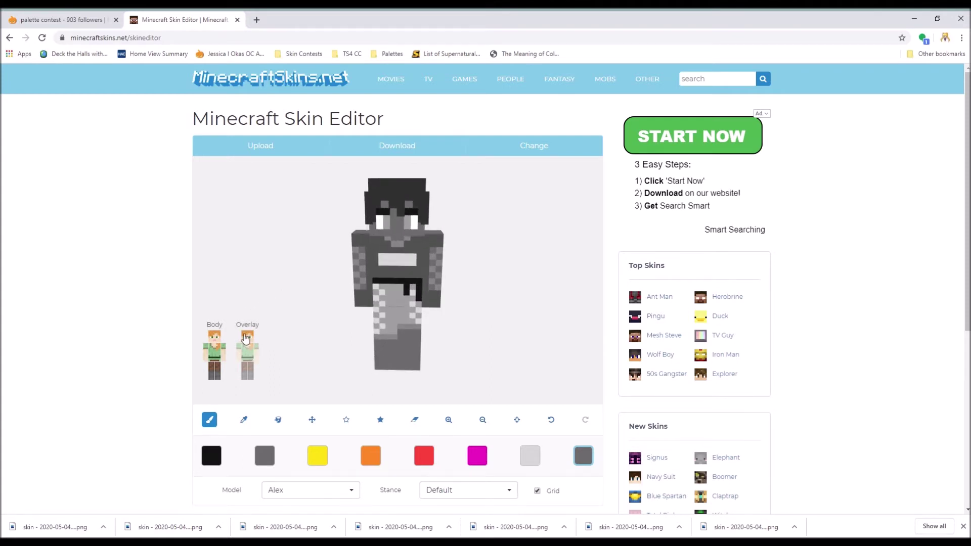
{"action": "left_click", "coordinate": [246, 338]}
Sample the contest palette pixels on the back of the leg into the swatches, starting with pink in the first one.
{"action": "left_click_drag", "start_coordinate": [568, 358], "coordinate": [395, 350]}
{"action": "left_click", "coordinate": [243, 420]}
{"action": "left_click", "coordinate": [211, 455]}
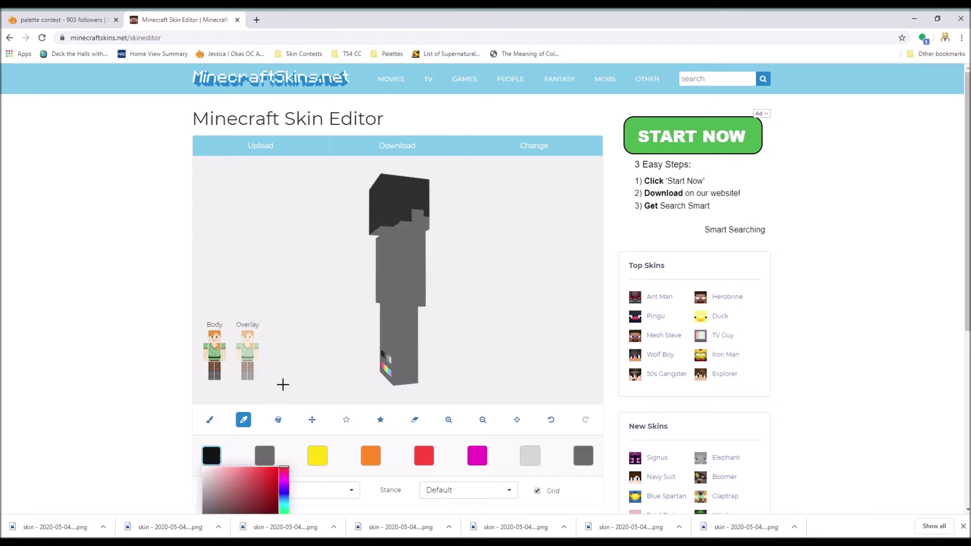
{"action": "left_click_drag", "start_coordinate": [282, 384], "coordinate": [394, 363]}
{"action": "left_click", "coordinate": [389, 362]}
{"action": "left_click", "coordinate": [265, 455]}
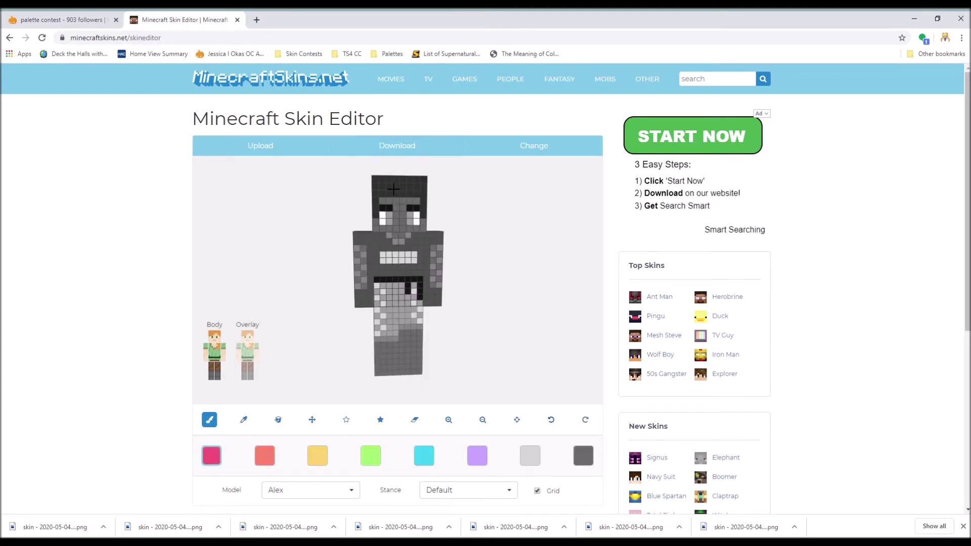
Paint the hair pink on both the head and its overlay layer.
{"action": "left_click_drag", "start_coordinate": [374, 177], "coordinate": [383, 220]}
{"action": "mouse_move", "coordinate": [391, 187]}
{"action": "left_mouse_down"}
{"action": "mouse_move", "coordinate": [430, 183]}
{"action": "mouse_move", "coordinate": [422, 192]}
{"action": "mouse_move", "coordinate": [435, 181]}
{"action": "left_mouse_up"}
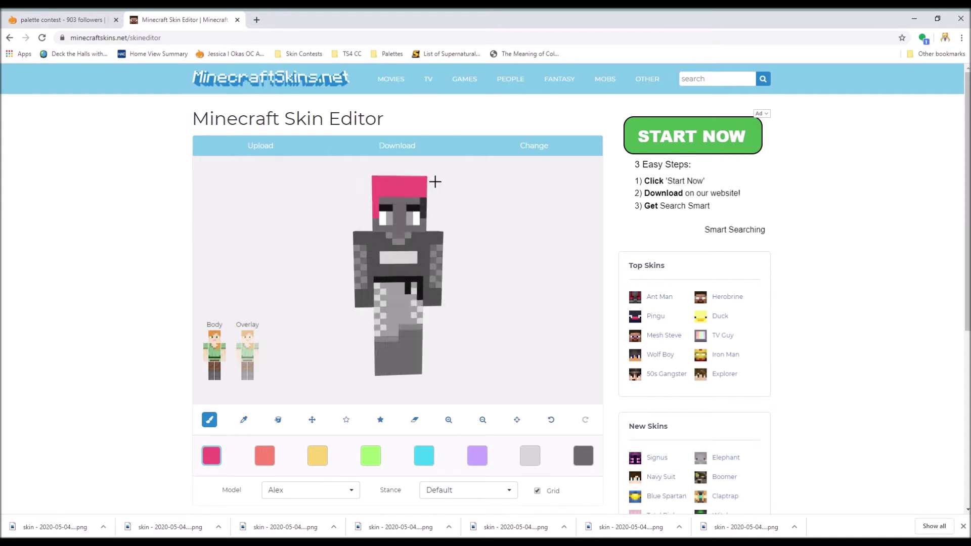
{"action": "left_click", "coordinate": [249, 345]}
{"action": "mouse_move", "coordinate": [381, 185]}
{"action": "left_mouse_down"}
{"action": "mouse_move", "coordinate": [382, 217]}
{"action": "mouse_move", "coordinate": [402, 202]}
{"action": "mouse_move", "coordinate": [400, 190]}
{"action": "mouse_move", "coordinate": [412, 213]}
{"action": "mouse_move", "coordinate": [425, 192]}
{"action": "mouse_move", "coordinate": [435, 217]}
{"action": "left_mouse_up"}
{"action": "left_click", "coordinate": [389, 184]}
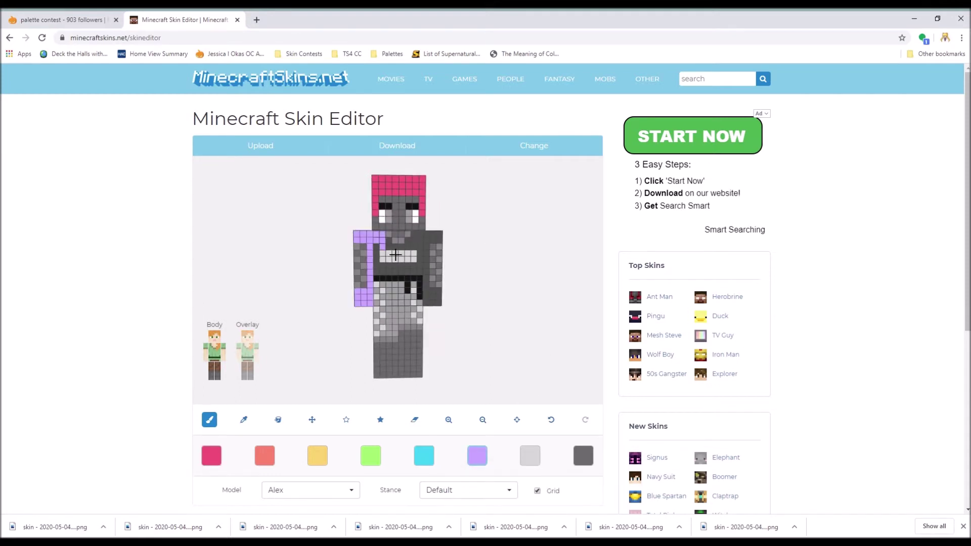
Paint the shirt and sleeves lavender around the chest bar, undoing a stray stroke.
{"action": "left_click_drag", "start_coordinate": [396, 244], "coordinate": [426, 273]}
{"action": "left_click_drag", "start_coordinate": [426, 238], "coordinate": [439, 235]}
{"action": "left_click", "coordinate": [551, 420]}
Paint the trousers cyan, undo a stray stroke and check the result with the hair overlay shown.
{"action": "left_click", "coordinate": [423, 455]}
{"action": "mouse_move", "coordinate": [377, 290]}
{"action": "left_mouse_down"}
{"action": "mouse_move", "coordinate": [402, 284]}
{"action": "mouse_move", "coordinate": [394, 318]}
{"action": "mouse_move", "coordinate": [415, 324]}
{"action": "left_mouse_up"}
{"action": "left_click", "coordinate": [554, 424]}
{"action": "left_click", "coordinate": [247, 336]}
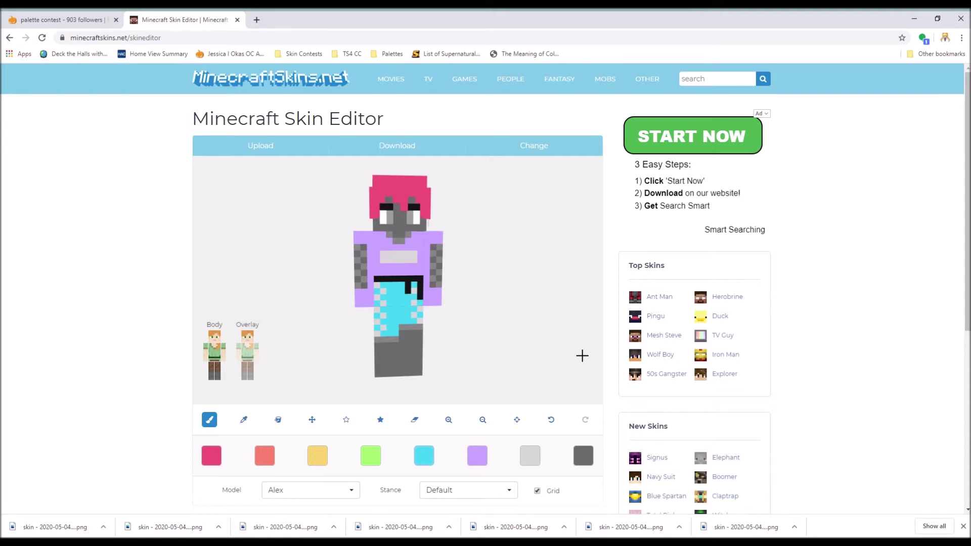
{"action": "left_click", "coordinate": [252, 339]}
Try white (#ffffff) in the light grey swatch and settle on black (#000000).
{"action": "left_click", "coordinate": [212, 454]}
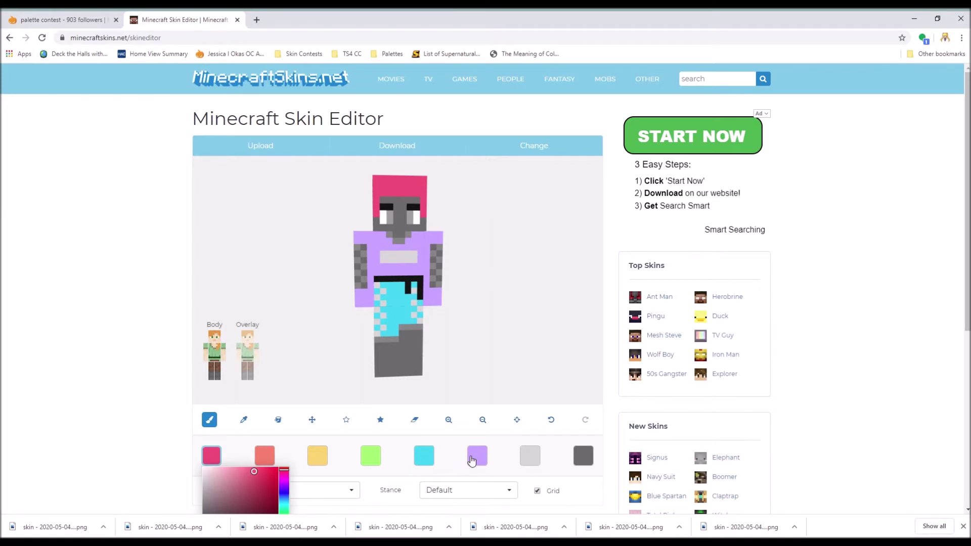
{"action": "scroll", "coordinate": [471, 460], "scroll_direction": "down", "scroll_amount": 2}
{"action": "left_click", "coordinate": [474, 358]}
{"action": "left_click", "coordinate": [211, 355]}
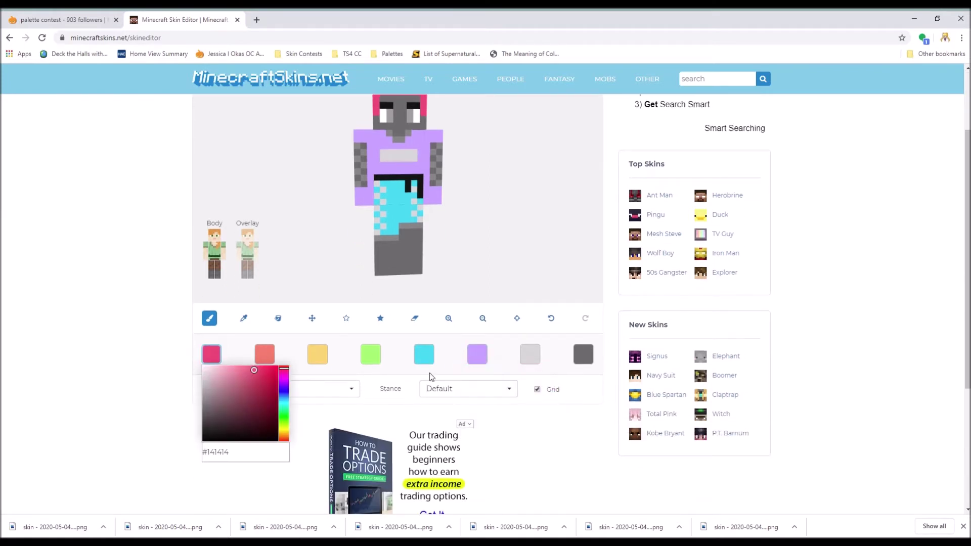
{"action": "left_click", "coordinate": [478, 355]}
{"action": "left_click", "coordinate": [530, 354]}
{"action": "left_click", "coordinate": [521, 366]}
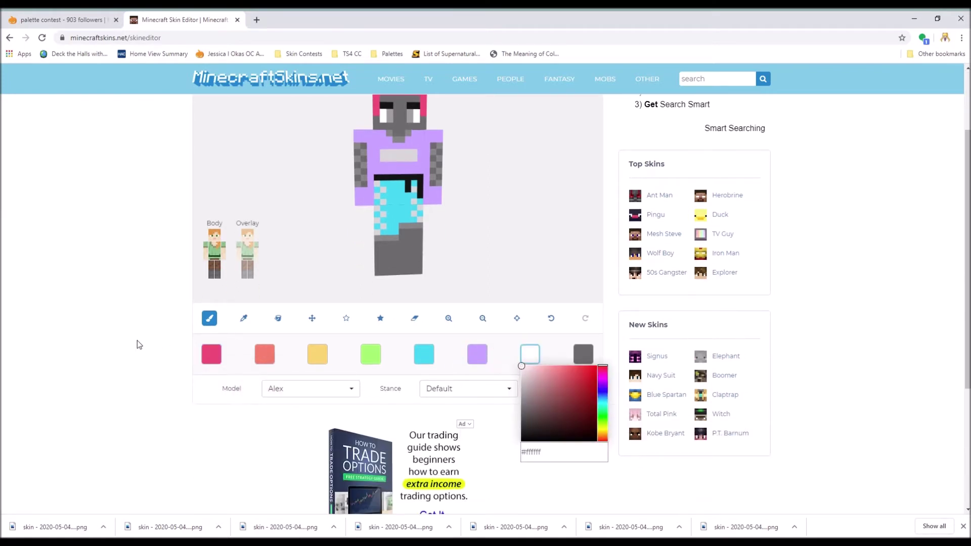
{"action": "left_click", "coordinate": [595, 440]}
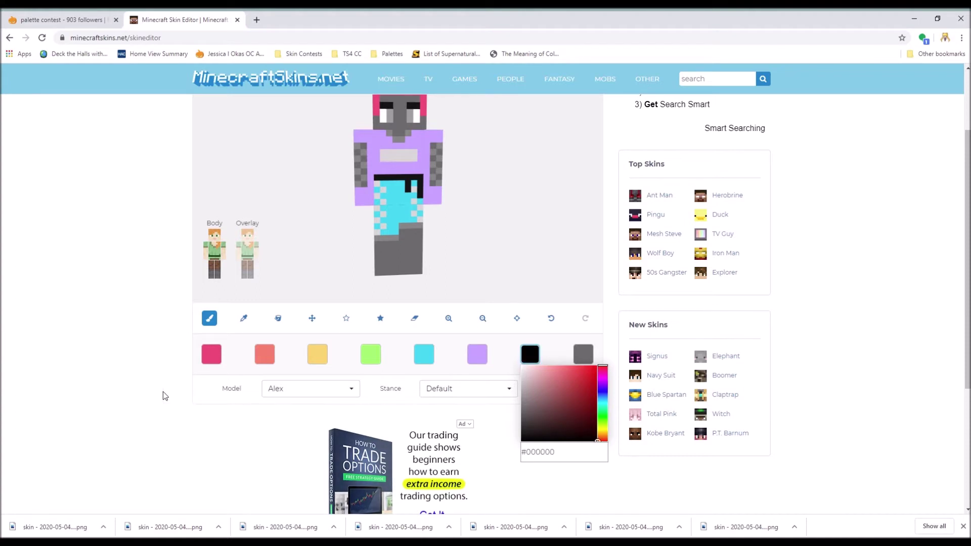
{"action": "left_click", "coordinate": [64, 363]}
{"action": "scroll", "coordinate": [65, 364], "scroll_direction": "up", "scroll_amount": 2}
{"action": "mouse_move", "coordinate": [518, 367]}
{"action": "left_mouse_down"}
{"action": "mouse_move", "coordinate": [511, 372]}
{"action": "mouse_move", "coordinate": [517, 358]}
{"action": "mouse_move", "coordinate": [358, 358]}
{"action": "mouse_move", "coordinate": [524, 366]}
{"action": "mouse_move", "coordinate": [511, 363]}
{"action": "left_mouse_up"}
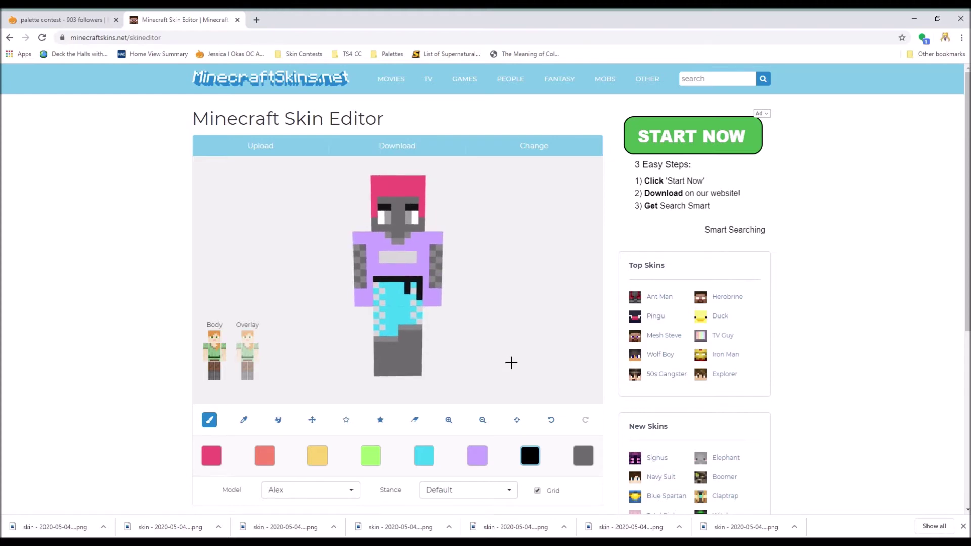
Review the colour palettes on the palette contest page and return to the skin editor.
{"action": "left_click", "coordinate": [61, 19]}
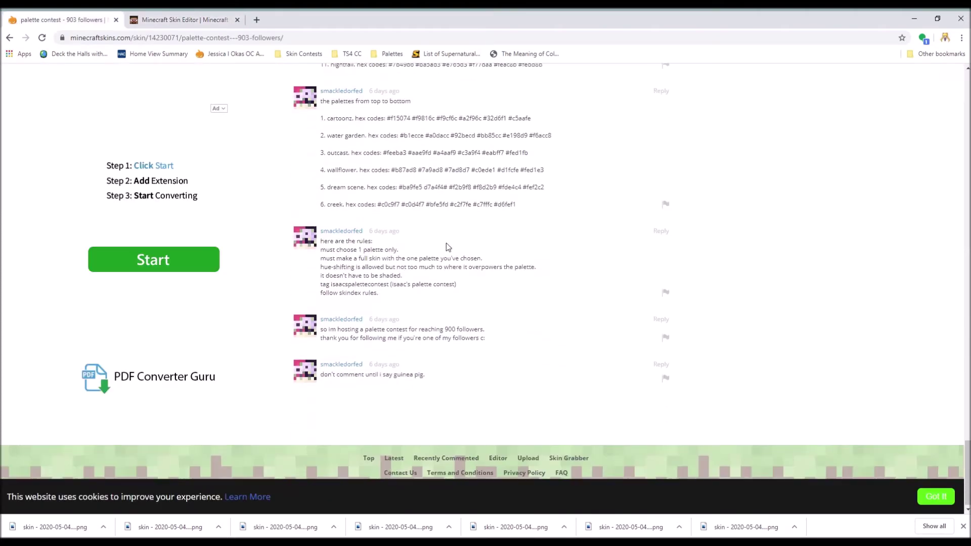
{"action": "scroll", "coordinate": [485, 193], "scroll_direction": "up", "scroll_amount": 15}
{"action": "scroll", "coordinate": [418, 306], "scroll_direction": "down", "scroll_amount": 3}
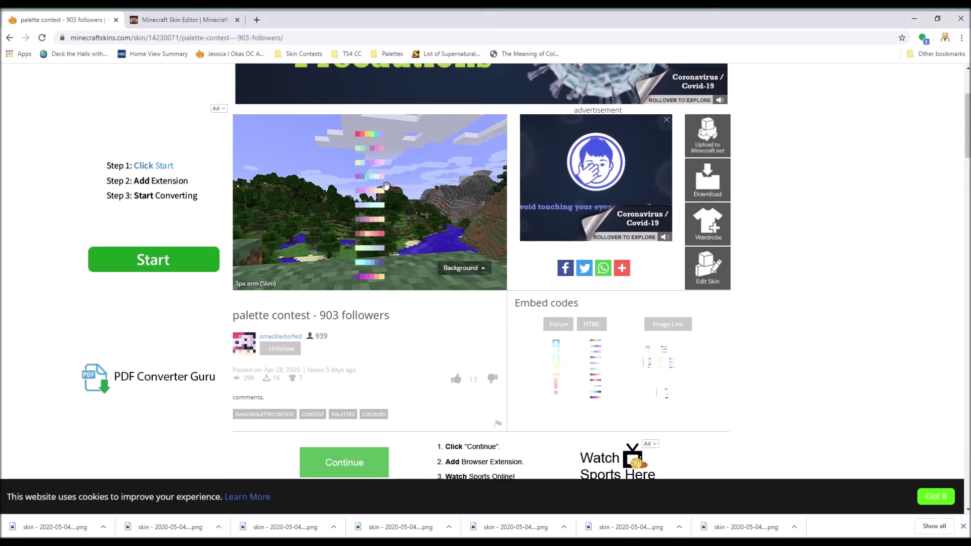
{"action": "key", "text": "ctrl+Tab"}
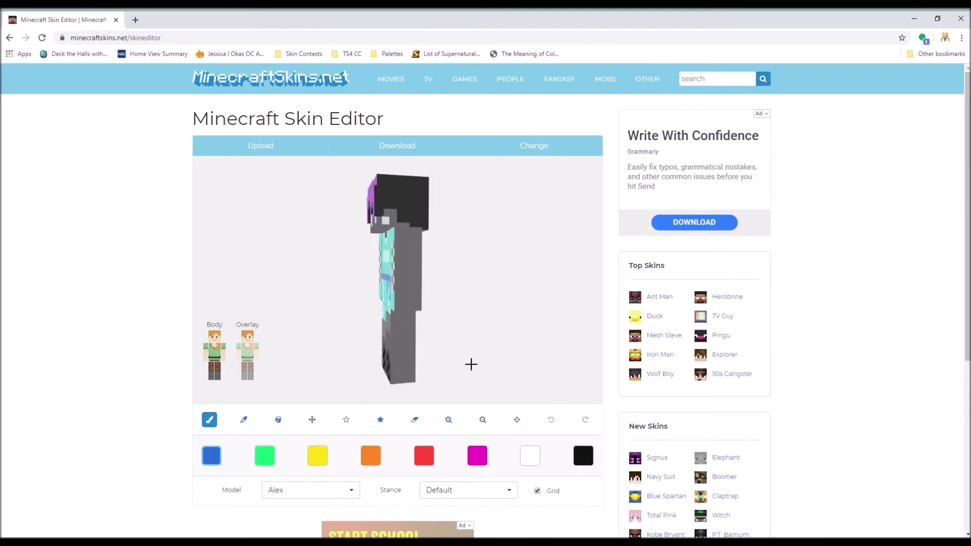
Sample teal from the shirt, rework the chest bar into a checkered strip like the sleeves, and download the skin.
{"action": "left_click_drag", "start_coordinate": [470, 364], "coordinate": [511, 363]}
{"action": "left_click_drag", "start_coordinate": [303, 269], "coordinate": [269, 269]}
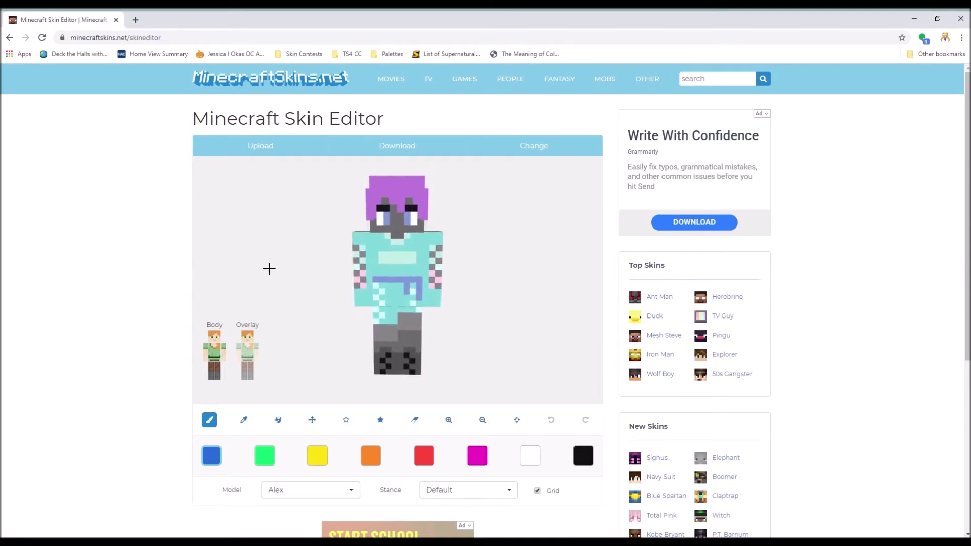
{"action": "left_click", "coordinate": [244, 419]}
{"action": "left_click", "coordinate": [406, 283]}
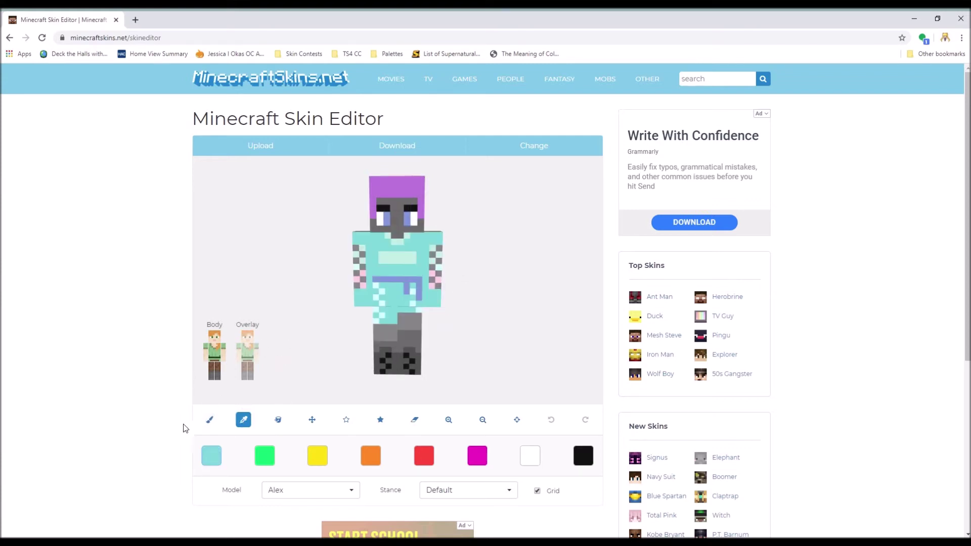
{"action": "left_click", "coordinate": [209, 420]}
{"action": "left_click_drag", "start_coordinate": [396, 266], "coordinate": [401, 261]}
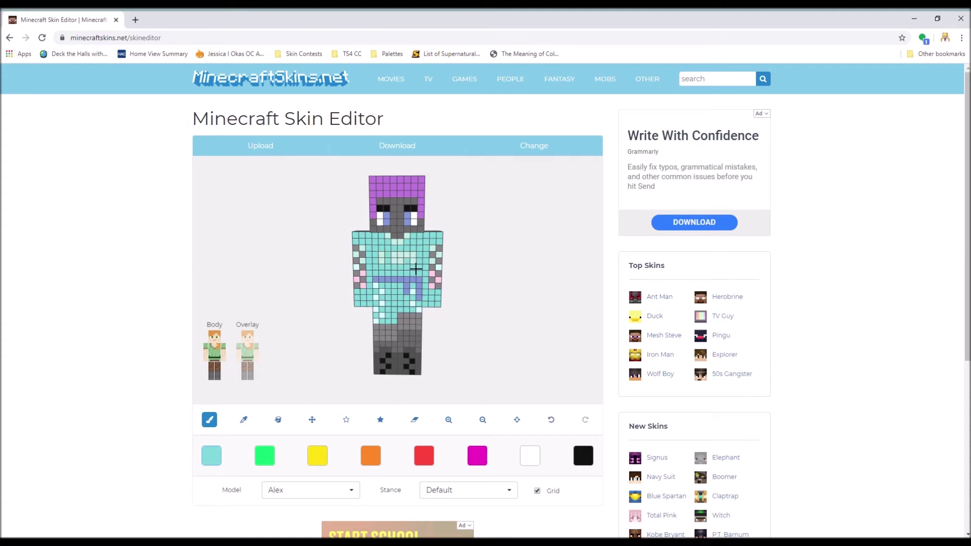
{"action": "left_click_drag", "start_coordinate": [324, 281], "coordinate": [326, 279]}
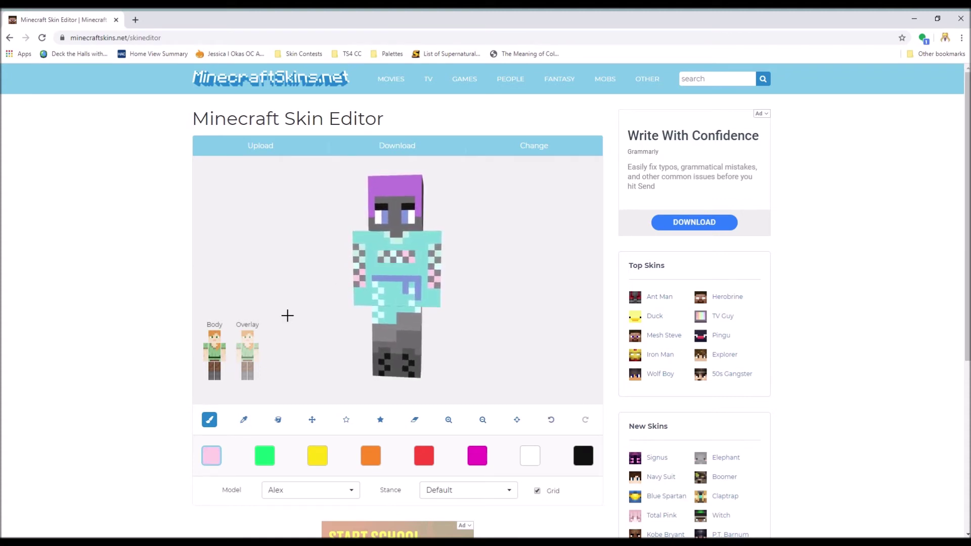
{"action": "left_click", "coordinate": [248, 339]}
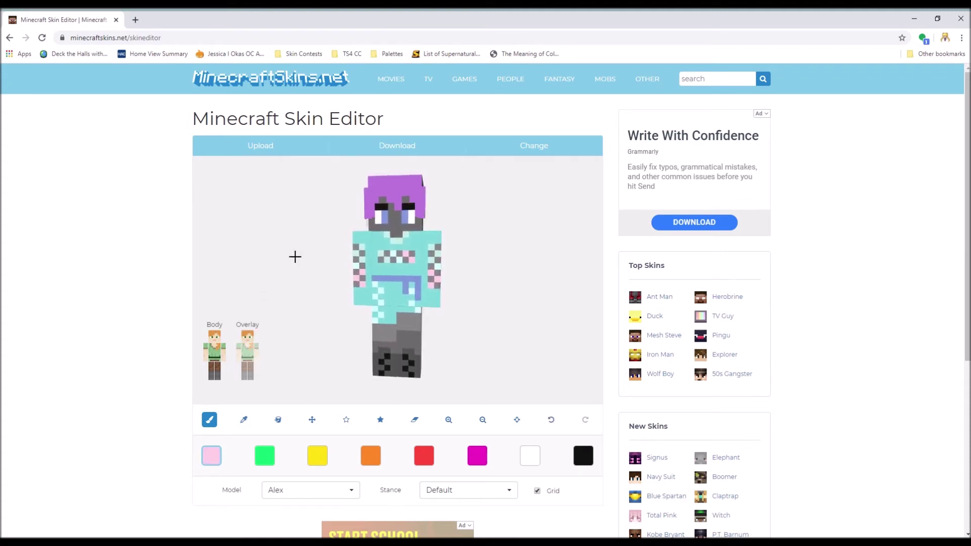
{"action": "left_click", "coordinate": [394, 150]}
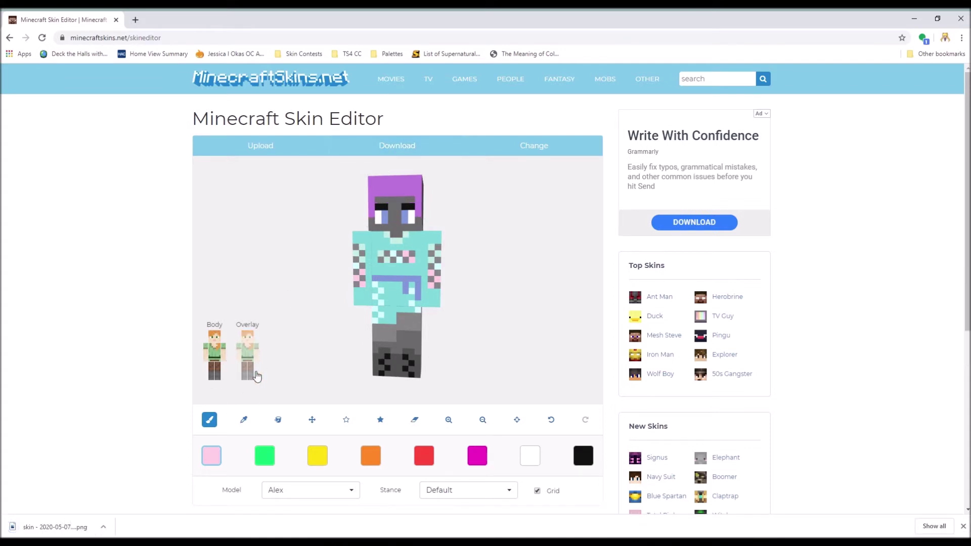
Sample colours to repaint the boots periwinkle and teal with mint soles and a purple leg band, and download the skin.
{"action": "left_click", "coordinate": [244, 420]}
{"action": "left_click", "coordinate": [398, 347]}
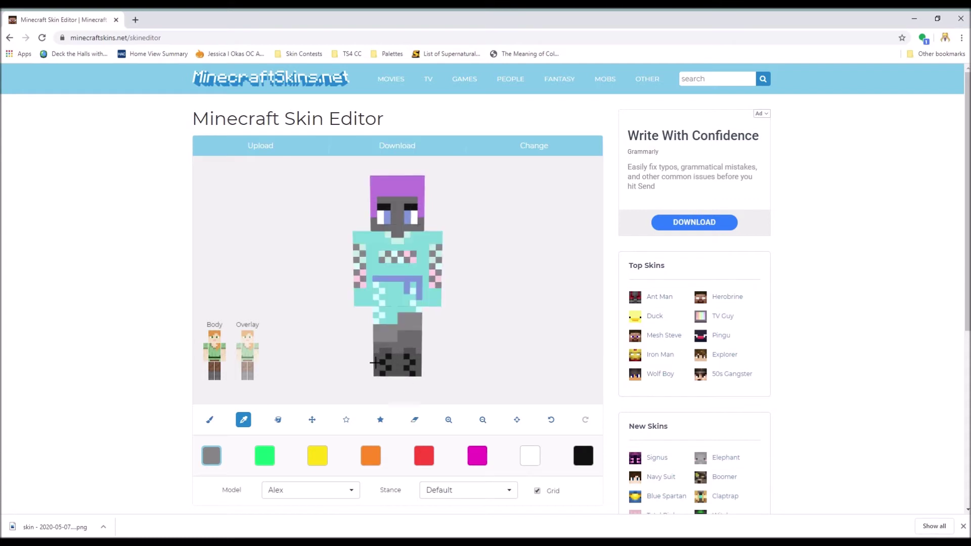
{"action": "left_click", "coordinate": [399, 286]}
{"action": "left_click", "coordinate": [209, 419]}
{"action": "mouse_move", "coordinate": [312, 353]}
{"action": "left_mouse_down"}
{"action": "mouse_move", "coordinate": [491, 365]}
{"action": "mouse_move", "coordinate": [440, 358]}
{"action": "left_mouse_up"}
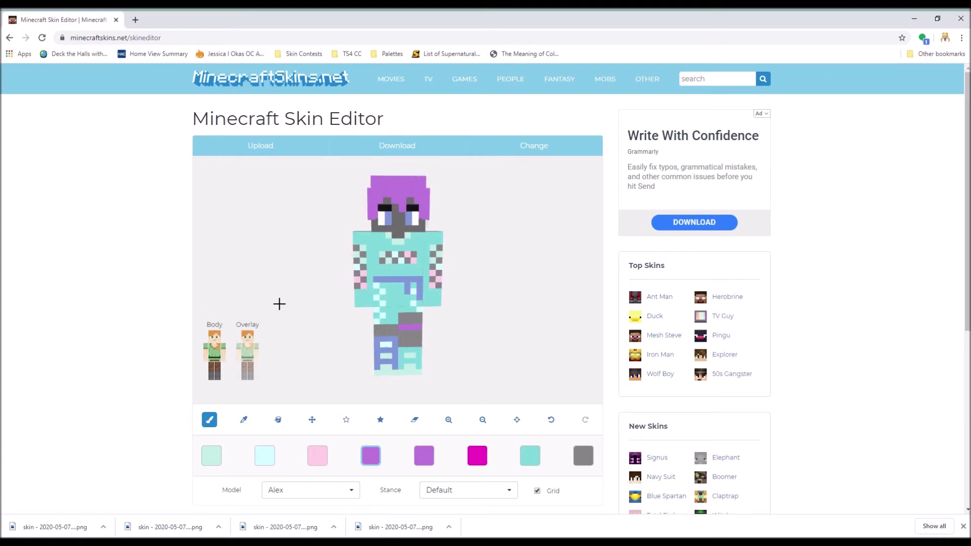
{"action": "left_click", "coordinate": [394, 149]}
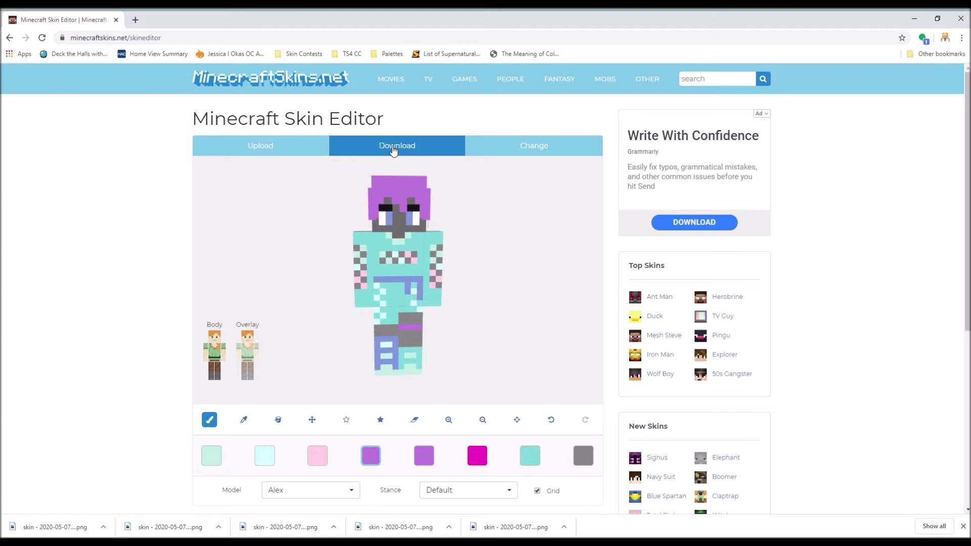
Hide the head overlay, sample purple from the hair, and paint the grey sides of the base-layer hair purple.
{"action": "left_click", "coordinate": [247, 336]}
{"action": "left_click", "coordinate": [243, 420]}
{"action": "left_click", "coordinate": [211, 456]}
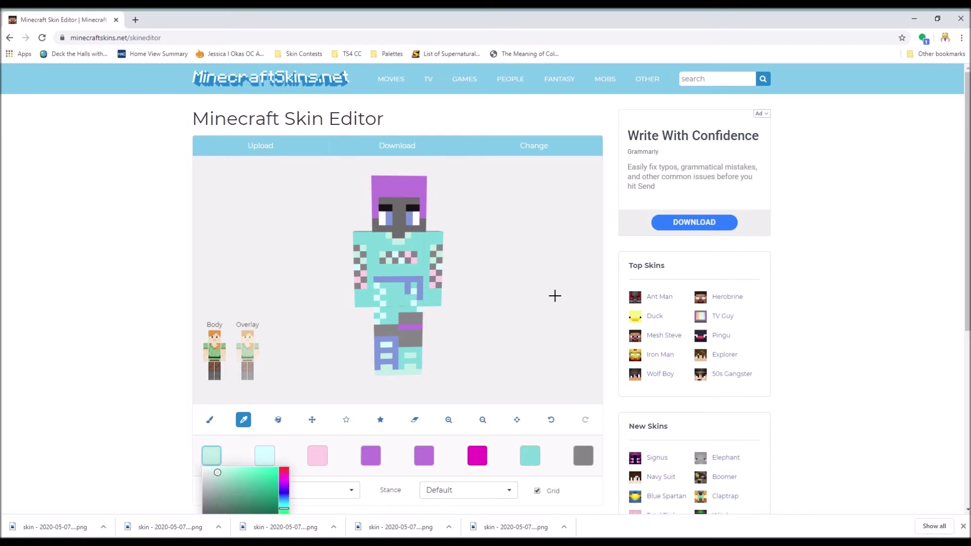
{"action": "mouse_move", "coordinate": [554, 295]}
{"action": "left_mouse_down"}
{"action": "mouse_move", "coordinate": [494, 314]}
{"action": "mouse_move", "coordinate": [506, 309]}
{"action": "left_mouse_up"}
{"action": "left_click", "coordinate": [375, 183]}
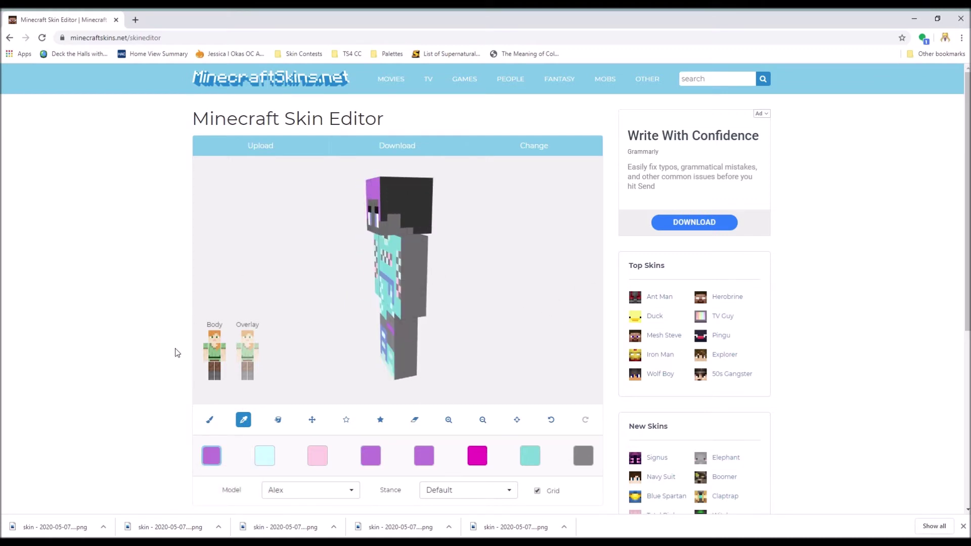
{"action": "left_click", "coordinate": [218, 420]}
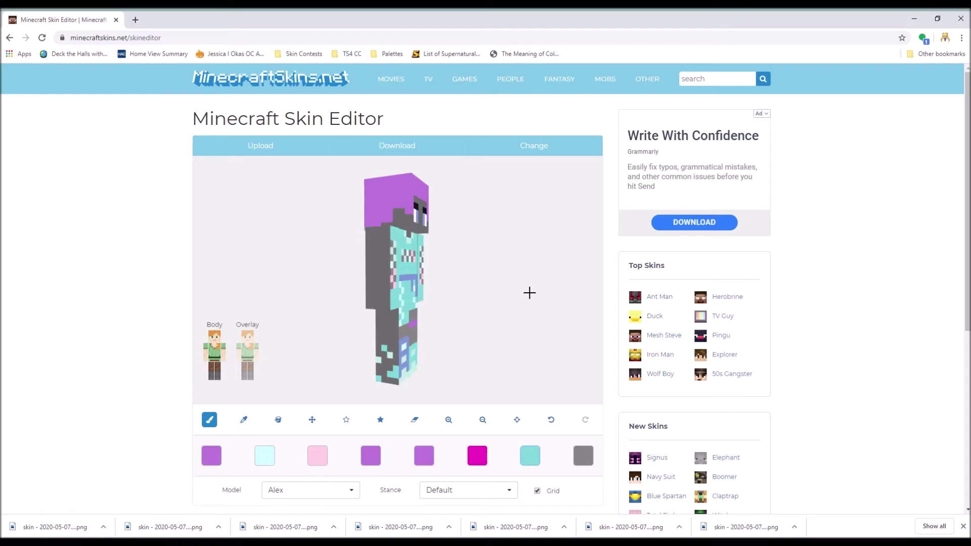
{"action": "left_click_drag", "start_coordinate": [529, 293], "coordinate": [518, 301]}
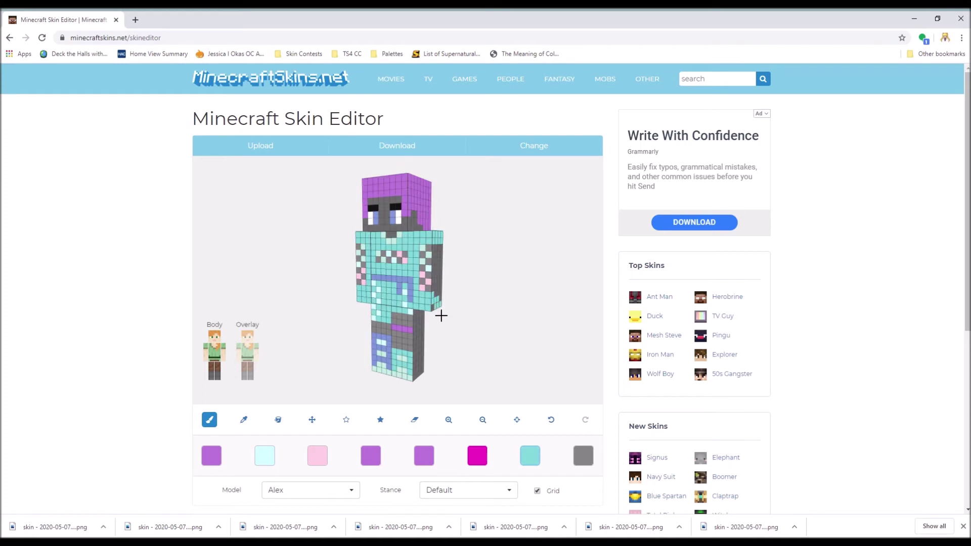
{"action": "left_click_drag", "start_coordinate": [326, 302], "coordinate": [378, 302]}
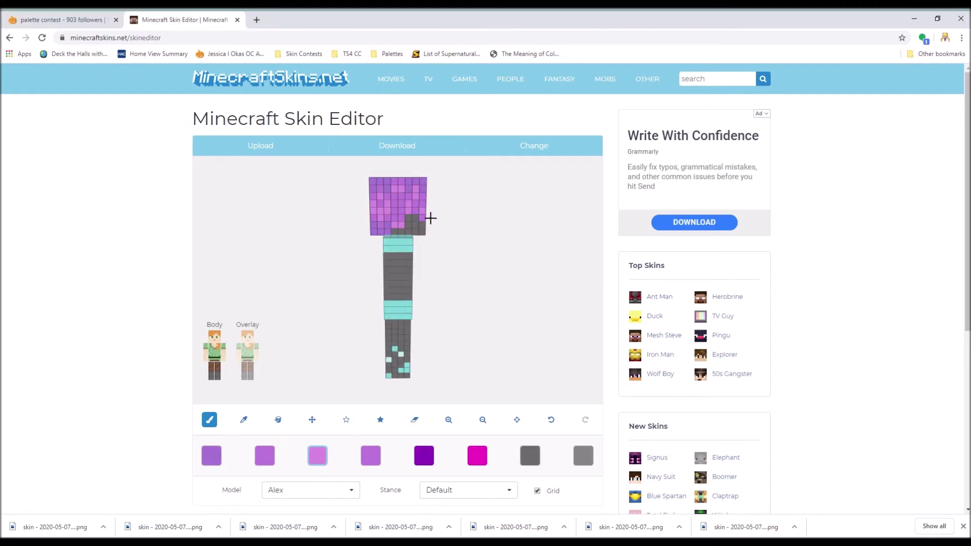
Mix a light pink-purple in the fourth swatch and add mid-purple shading and light highlights to one side of the hair.
{"action": "left_click", "coordinate": [268, 458]}
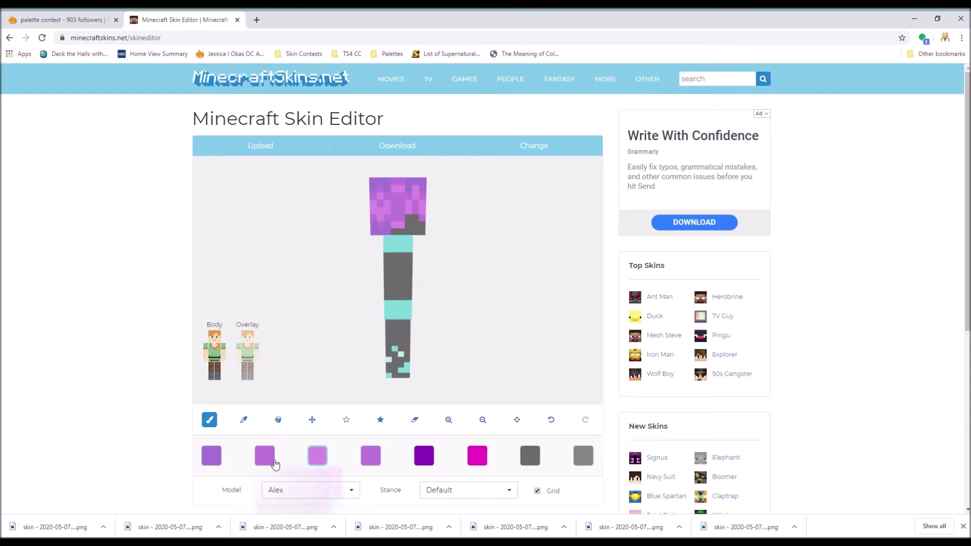
{"action": "left_click", "coordinate": [425, 197]}
{"action": "scroll", "coordinate": [392, 356], "scroll_direction": "down", "scroll_amount": 2}
{"action": "left_click", "coordinate": [370, 354]}
{"action": "left_click", "coordinate": [387, 372]}
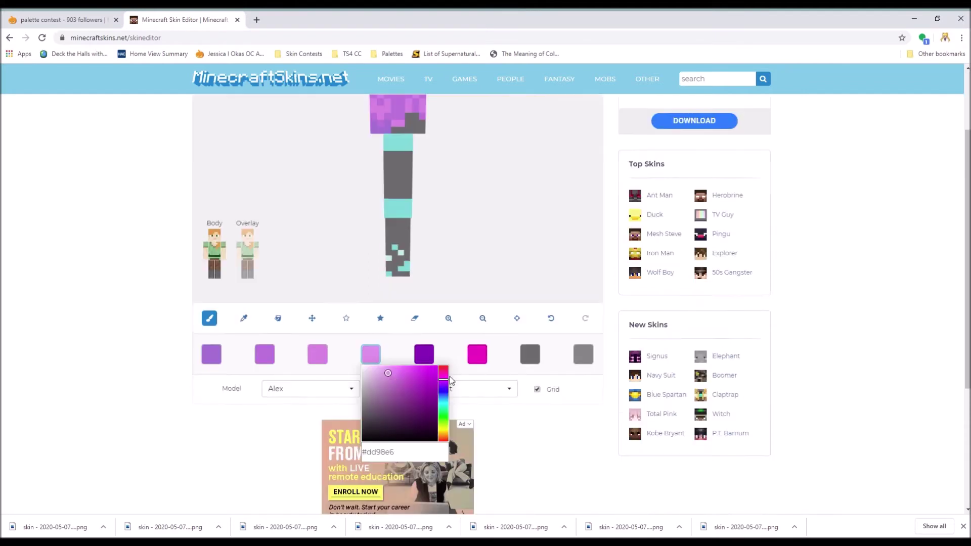
{"action": "scroll", "coordinate": [387, 371], "scroll_direction": "up", "scroll_amount": 2}
{"action": "left_click_drag", "start_coordinate": [397, 198], "coordinate": [405, 223]}
Shade the back of the hair with dark purple, orchid midtones and light pink highlights.
{"action": "scroll", "coordinate": [301, 263], "scroll_direction": "down", "scroll_amount": 1}
{"action": "left_click", "coordinate": [211, 404]}
{"action": "mouse_move", "coordinate": [554, 280]}
{"action": "left_mouse_down"}
{"action": "mouse_move", "coordinate": [515, 253]}
{"action": "mouse_move", "coordinate": [581, 247]}
{"action": "left_mouse_up"}
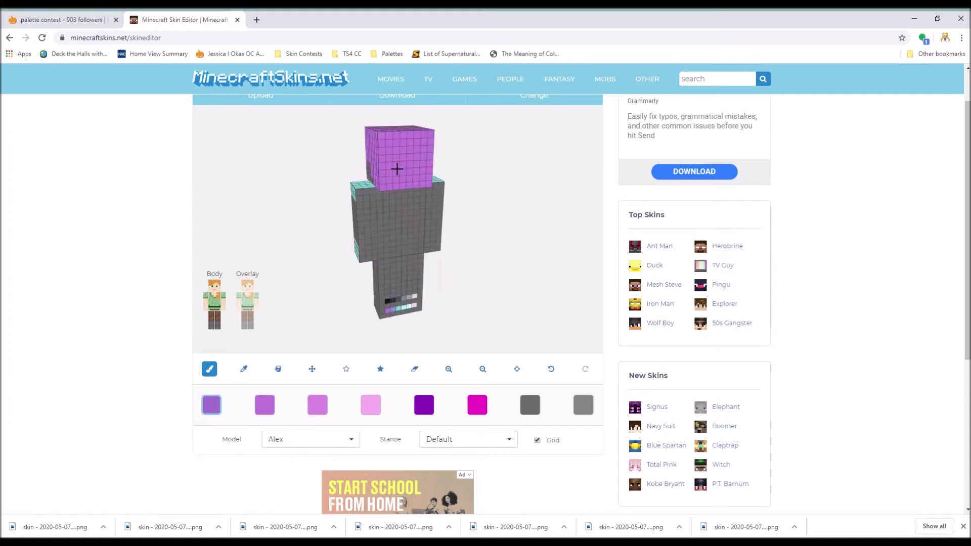
{"action": "left_click_drag", "start_coordinate": [455, 218], "coordinate": [440, 218]}
{"action": "left_click", "coordinate": [318, 404]}
{"action": "left_click", "coordinate": [381, 162]}
{"action": "left_click", "coordinate": [370, 405]}
{"action": "left_click_drag", "start_coordinate": [397, 143], "coordinate": [398, 167]}
Shade the other side of the hair with dark purple edges, orchid midtones and light pink highlights.
{"action": "left_click", "coordinate": [211, 404]}
{"action": "left_click_drag", "start_coordinate": [354, 202], "coordinate": [429, 186]}
{"action": "left_click", "coordinate": [317, 405]}
{"action": "left_click", "coordinate": [397, 139]}
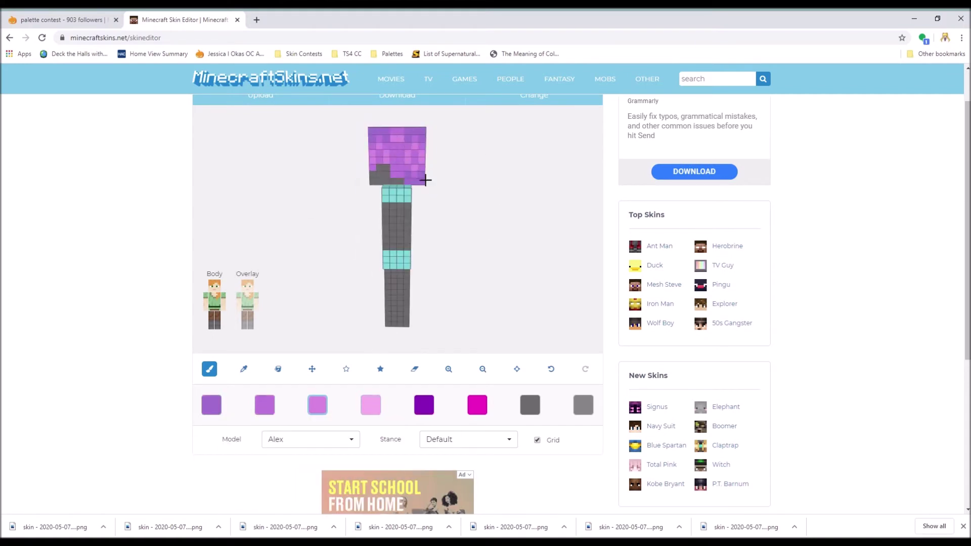
{"action": "left_click", "coordinate": [371, 405]}
{"action": "left_click_drag", "start_coordinate": [354, 223], "coordinate": [278, 224]}
Paint the front of the hair dark purple and add lighter purple shading along its centre.
{"action": "left_click", "coordinate": [211, 405]}
{"action": "left_click_drag", "start_coordinate": [353, 152], "coordinate": [433, 210]}
{"action": "left_click", "coordinate": [265, 405]}
{"action": "left_click", "coordinate": [211, 405]}
{"action": "left_click_drag", "start_coordinate": [324, 233], "coordinate": [354, 228]}
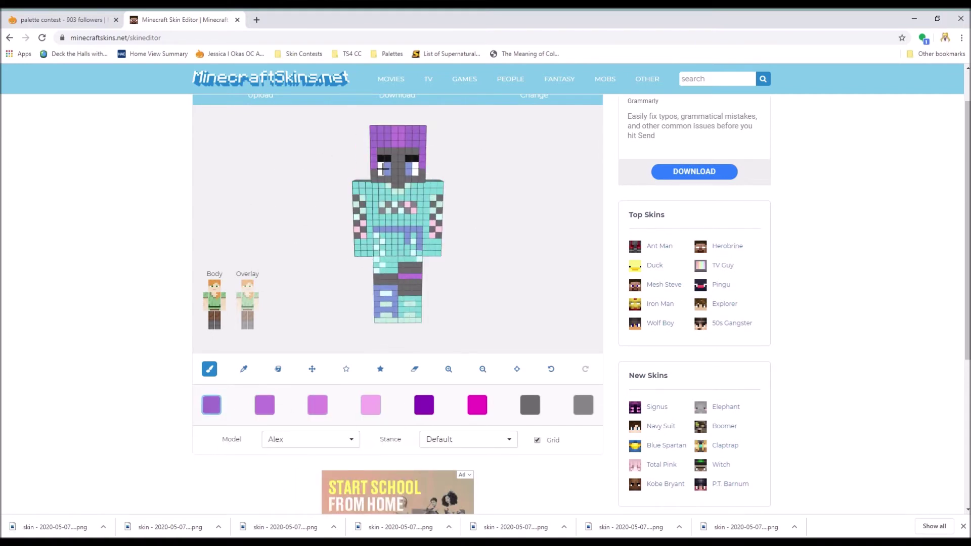
{"action": "left_click", "coordinate": [317, 404]}
{"action": "left_click", "coordinate": [397, 144]}
{"action": "left_click", "coordinate": [371, 404]}
{"action": "left_click", "coordinate": [397, 139]}
{"action": "left_click_drag", "start_coordinate": [354, 283], "coordinate": [465, 292]}
{"action": "left_click", "coordinate": [317, 405]}
{"action": "left_click_drag", "start_coordinate": [466, 253], "coordinate": [384, 243]}
Sample the shirt's teal and the belt's periwinkle into swatches and mix a darker blue-teal in the fifth swatch.
{"action": "left_click", "coordinate": [244, 369]}
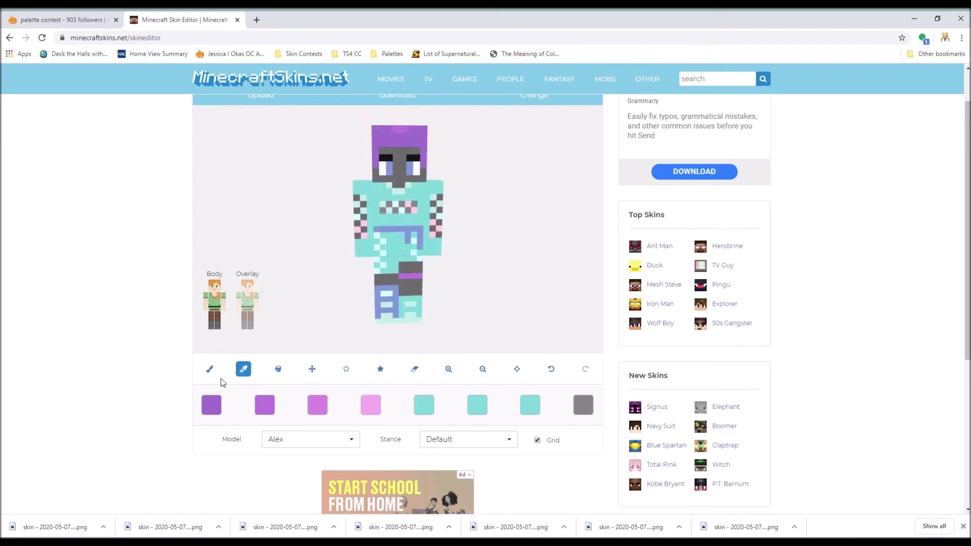
{"action": "left_click", "coordinate": [209, 369]}
{"action": "left_click", "coordinate": [424, 405]}
{"action": "left_click", "coordinate": [455, 455]}
{"action": "left_click", "coordinate": [530, 406]}
{"action": "left_click", "coordinate": [243, 368]}
{"action": "left_click", "coordinate": [390, 228]}
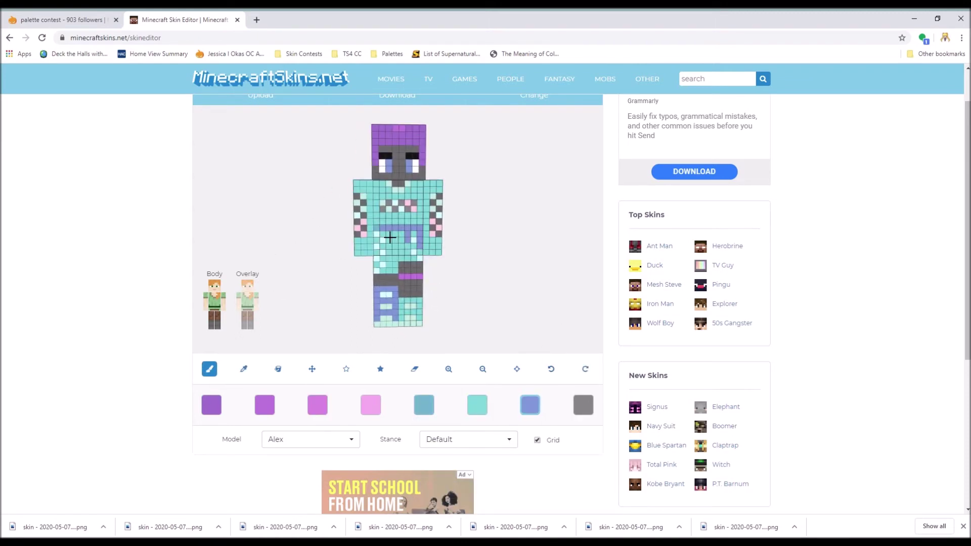
Shade one edge of the shirt front beside the sleeve with blue-teal and undo the unwanted strokes.
{"action": "left_click", "coordinate": [424, 405]}
{"action": "left_click_drag", "start_coordinate": [369, 185], "coordinate": [368, 252]}
{"action": "left_click", "coordinate": [477, 404]}
{"action": "left_click", "coordinate": [551, 369]}
{"action": "left_click", "coordinate": [371, 405]}
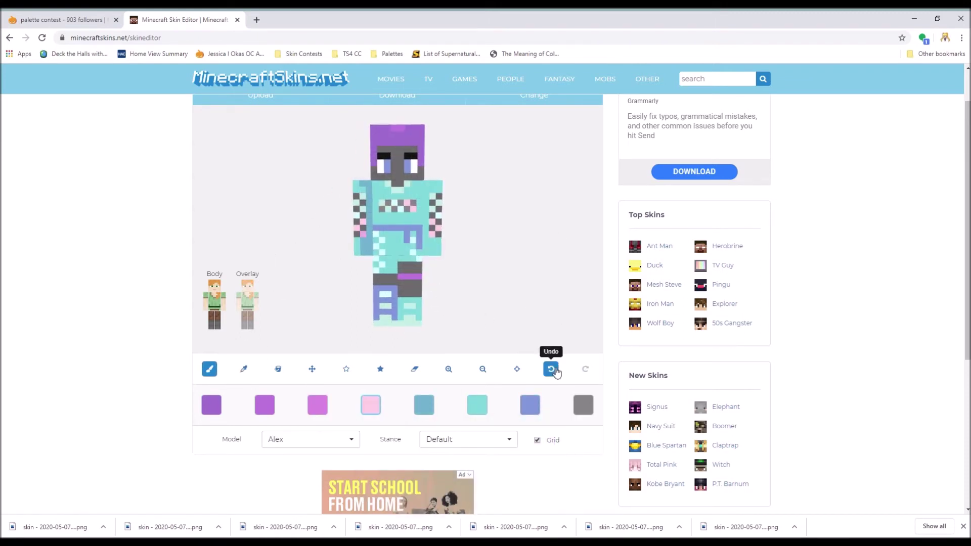
{"action": "left_click", "coordinate": [554, 368]}
Resample the shirt colour and extend the blue-teal shading to the other edge and lower part of the shirt front.
{"action": "left_click", "coordinate": [477, 404]}
{"action": "left_click", "coordinate": [244, 368]}
{"action": "left_click", "coordinate": [368, 251]}
{"action": "left_click", "coordinate": [530, 404]}
{"action": "left_click", "coordinate": [423, 404]}
{"action": "mouse_move", "coordinate": [397, 221]}
{"action": "left_mouse_down"}
{"action": "mouse_move", "coordinate": [411, 221]}
{"action": "mouse_move", "coordinate": [426, 252]}
{"action": "left_mouse_up"}
Mix a light mint green in the seventh swatch and paint mint highlights on the shirt.
{"action": "left_click", "coordinate": [529, 404]}
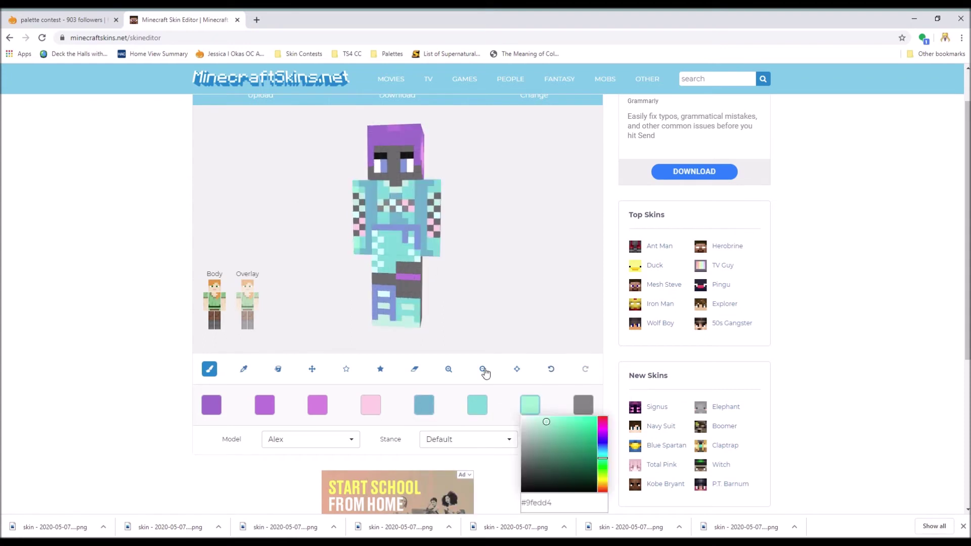
{"action": "left_click", "coordinate": [416, 197]}
{"action": "scroll", "coordinate": [503, 288], "scroll_direction": "up", "scroll_amount": 1}
Select the dark purple in the first swatch and shade the purple leg band with it.
{"action": "left_click", "coordinate": [243, 419]}
{"action": "left_click", "coordinate": [212, 455]}
{"action": "left_click", "coordinate": [209, 419]}
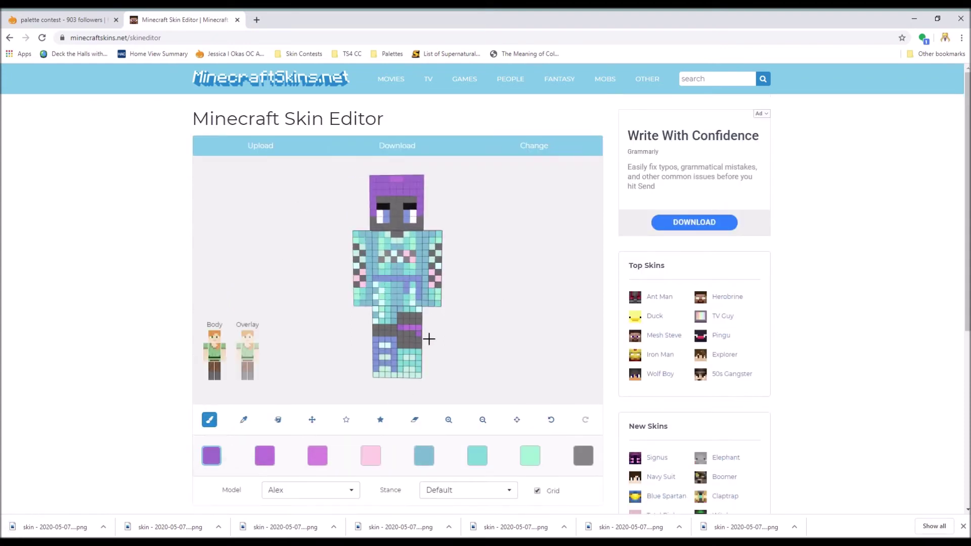
{"action": "left_click_drag", "start_coordinate": [455, 324], "coordinate": [404, 318]}
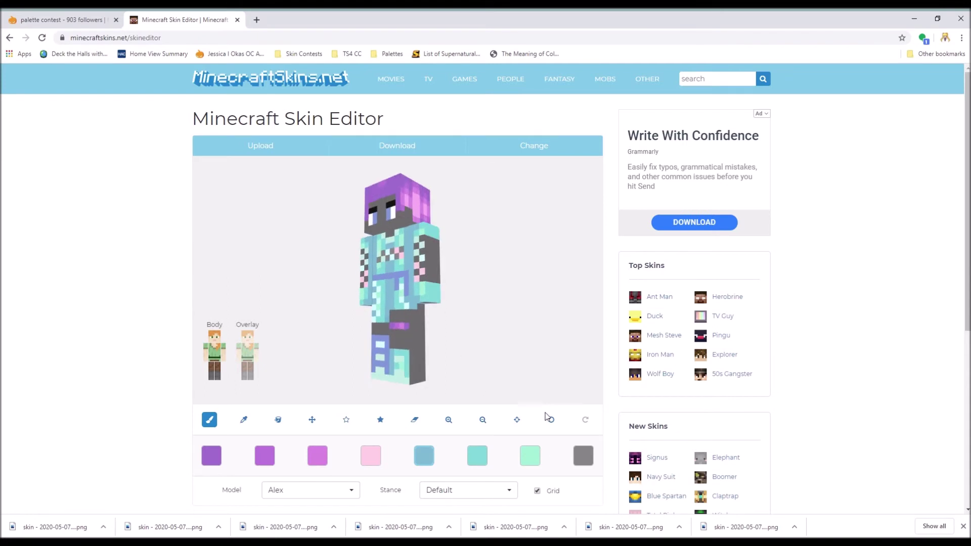
Undo the last stroke and inspect the skin from above while toggling the torso and overlay parts.
{"action": "left_click", "coordinate": [550, 419]}
{"action": "left_click_drag", "start_coordinate": [476, 308], "coordinate": [355, 256]}
{"action": "left_click", "coordinate": [214, 353]}
{"action": "left_click_drag", "start_coordinate": [394, 304], "coordinate": [439, 348]}
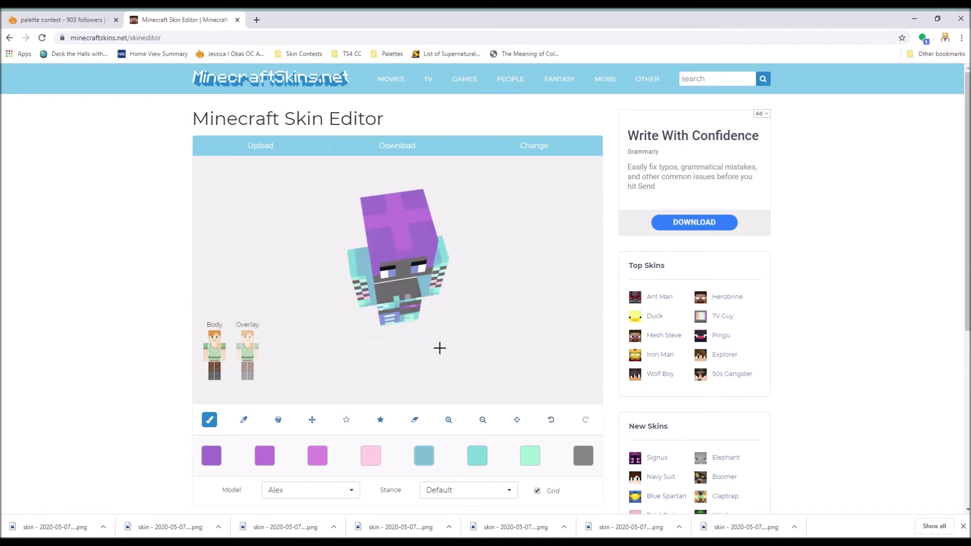
{"action": "left_click", "coordinate": [214, 352]}
{"action": "left_click", "coordinate": [248, 352]}
{"action": "left_click", "coordinate": [247, 337]}
{"action": "left_click", "coordinate": [243, 371]}
{"action": "left_click", "coordinate": [247, 337]}
{"action": "left_click", "coordinate": [247, 353]}
{"action": "left_click", "coordinate": [256, 353]}
{"action": "left_click", "coordinate": [249, 371]}
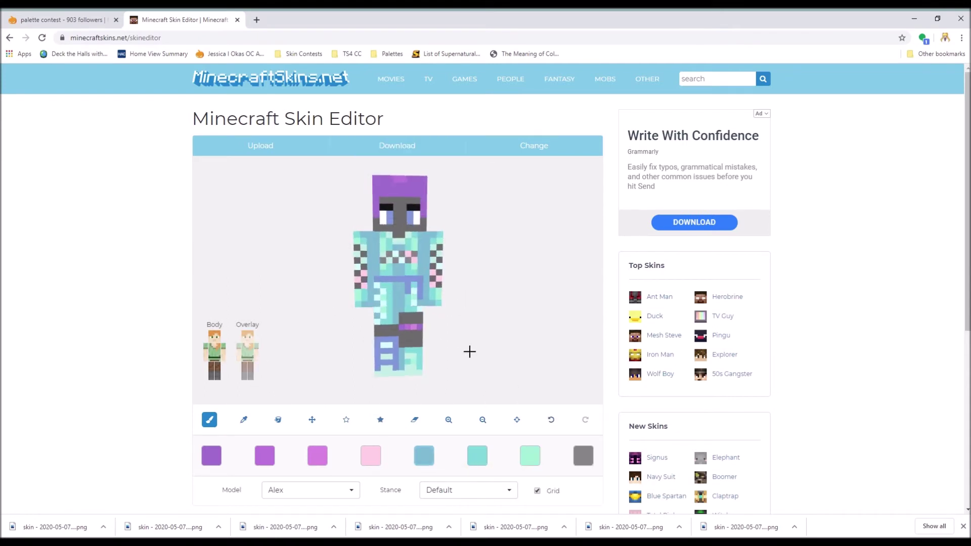
Set the fourth swatch to light pink, show the head overlay, and paint light pink highlights on the overlay hair.
{"action": "left_click_drag", "start_coordinate": [469, 351], "coordinate": [437, 377]}
{"action": "left_click", "coordinate": [371, 455]}
{"action": "left_click", "coordinate": [247, 337]}
{"action": "left_click_drag", "start_coordinate": [298, 253], "coordinate": [365, 245]}
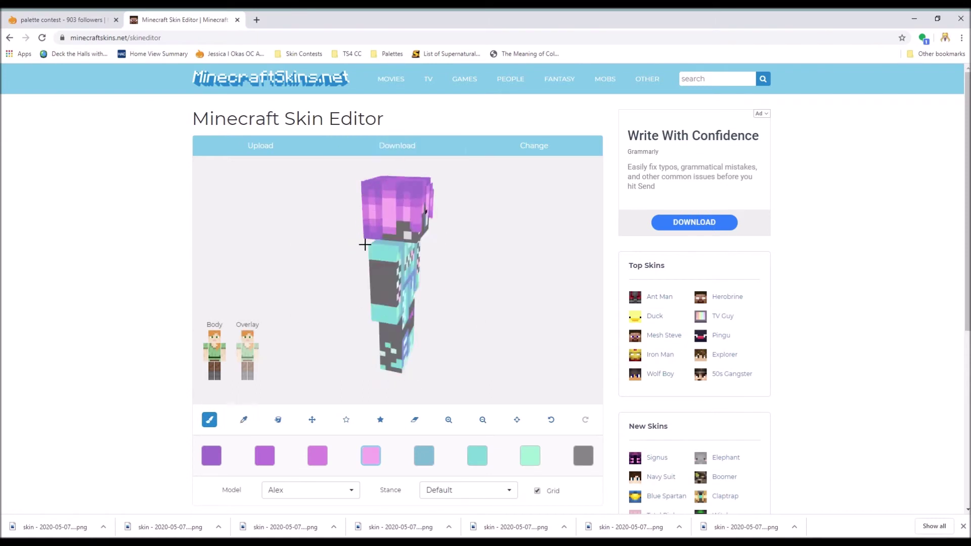
{"action": "left_click", "coordinate": [247, 337]}
Sample periwinkle from the boot and mix darker and lighter blue variations in the first and third swatches.
{"action": "left_click", "coordinate": [243, 419]}
{"action": "mouse_move", "coordinate": [556, 343]}
{"action": "left_mouse_down"}
{"action": "mouse_move", "coordinate": [500, 342]}
{"action": "mouse_move", "coordinate": [484, 354]}
{"action": "left_mouse_up"}
{"action": "left_click", "coordinate": [209, 419]}
{"action": "left_click", "coordinate": [550, 419]}
{"action": "left_click", "coordinate": [530, 456]}
{"action": "left_click", "coordinate": [244, 419]}
{"action": "left_click", "coordinate": [211, 456]}
{"action": "left_click", "coordinate": [377, 364]}
{"action": "scroll", "coordinate": [550, 419], "scroll_direction": "down", "scroll_amount": 2}
{"action": "left_click", "coordinate": [211, 354]}
{"action": "left_click", "coordinate": [317, 354]}
{"action": "left_click", "coordinate": [389, 396]}
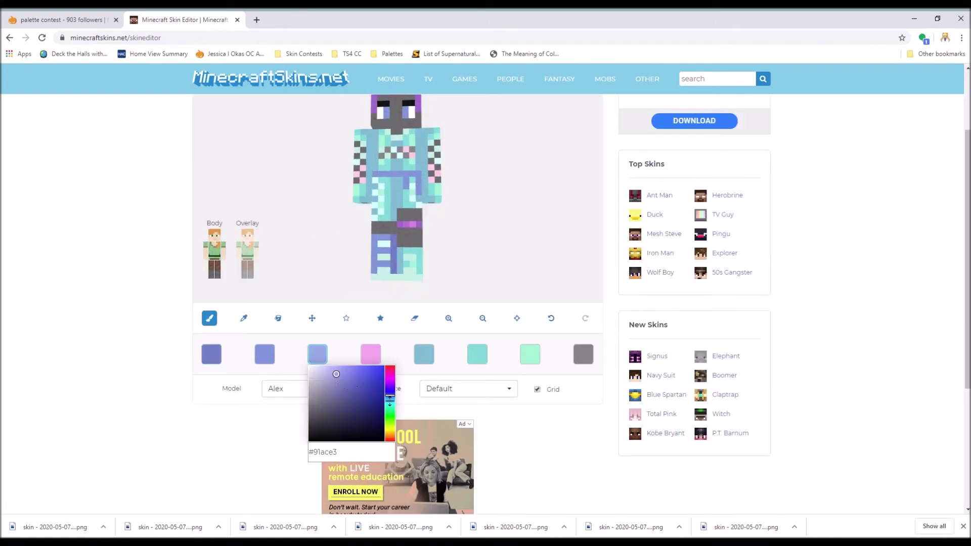
Shade the belt with the darker blue, resample the boot, and remix the first three swatches as deeper blue-violet tones.
{"action": "left_click", "coordinate": [211, 354]}
{"action": "left_click", "coordinate": [211, 354]}
{"action": "left_click", "coordinate": [396, 186]}
{"action": "left_click", "coordinate": [244, 318]}
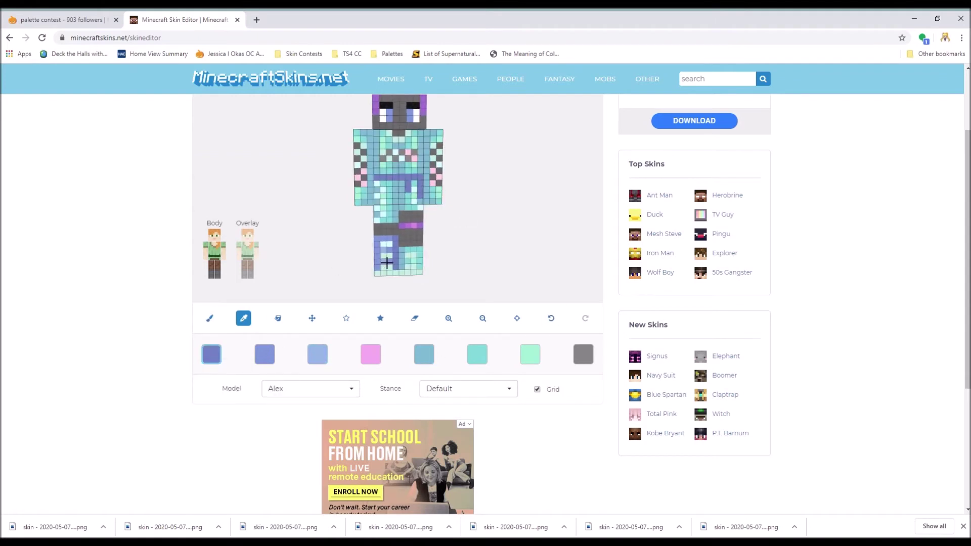
{"action": "left_click", "coordinate": [388, 262]}
{"action": "left_click", "coordinate": [211, 354]}
{"action": "left_click", "coordinate": [236, 390]}
{"action": "left_click", "coordinate": [264, 353]}
{"action": "left_click", "coordinate": [387, 262]}
{"action": "left_click", "coordinate": [317, 354]}
{"action": "left_click", "coordinate": [368, 396]}
Undo the last stroke and shade the belt and the periwinkle boot with the deeper blue tones.
{"action": "left_click", "coordinate": [550, 318]}
{"action": "left_click", "coordinate": [264, 354]}
{"action": "left_click", "coordinate": [212, 354]}
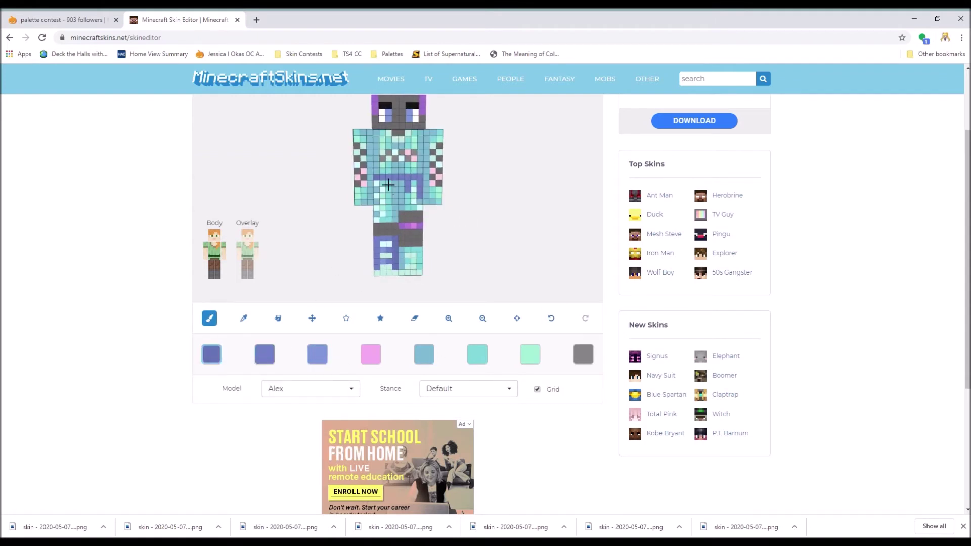
{"action": "left_click", "coordinate": [317, 353]}
{"action": "scroll", "coordinate": [269, 264], "scroll_direction": "up", "scroll_amount": 2}
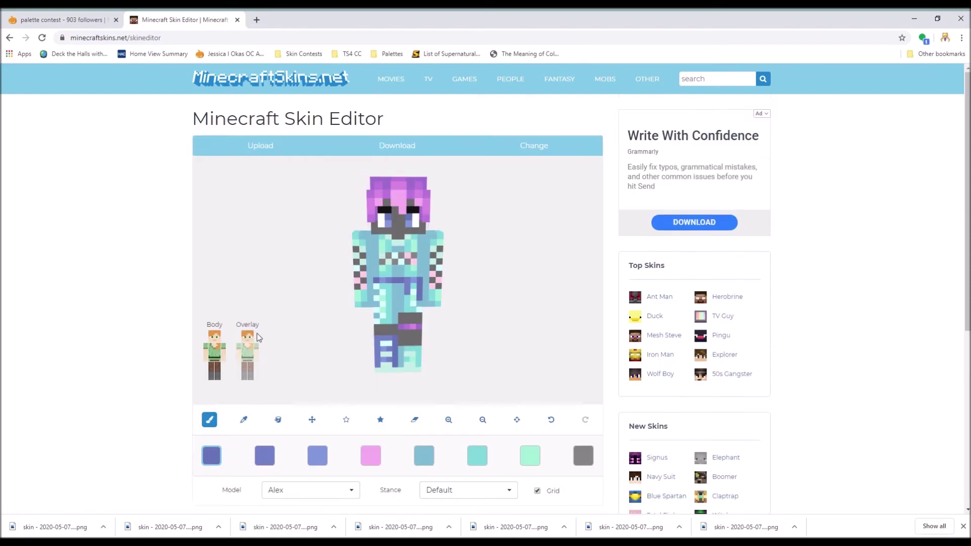
{"action": "scroll", "coordinate": [256, 332], "scroll_direction": "down", "scroll_amount": 1}
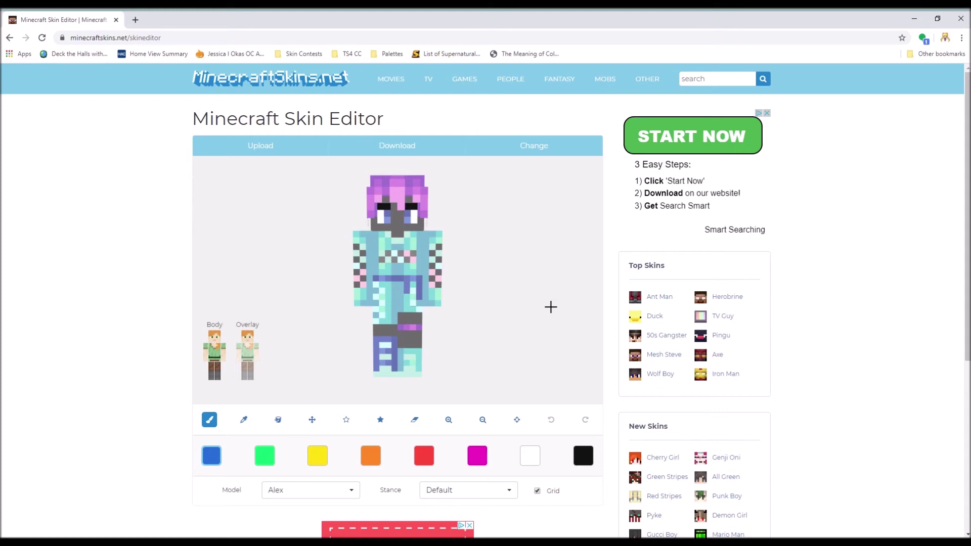
Examine the shaded skin from several angles with the head overlay shown and hidden.
{"action": "left_click_drag", "start_coordinate": [548, 306], "coordinate": [481, 310]}
{"action": "left_click_drag", "start_coordinate": [583, 322], "coordinate": [490, 297]}
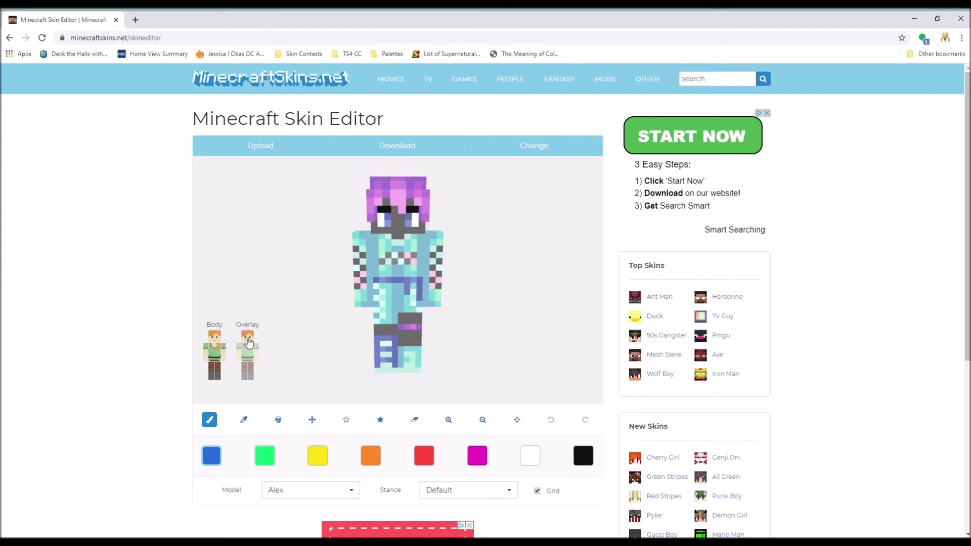
{"action": "left_click", "coordinate": [243, 420]}
{"action": "mouse_move", "coordinate": [282, 394]}
{"action": "left_mouse_down"}
{"action": "mouse_move", "coordinate": [383, 318]}
{"action": "mouse_move", "coordinate": [561, 324]}
{"action": "mouse_move", "coordinate": [545, 322]}
{"action": "left_mouse_up"}
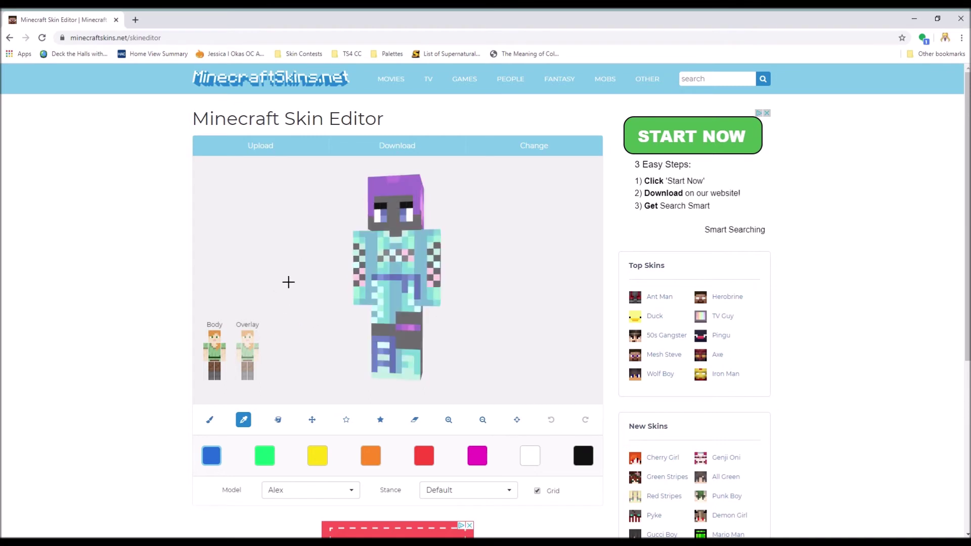
{"action": "left_click_drag", "start_coordinate": [288, 282], "coordinate": [314, 288]}
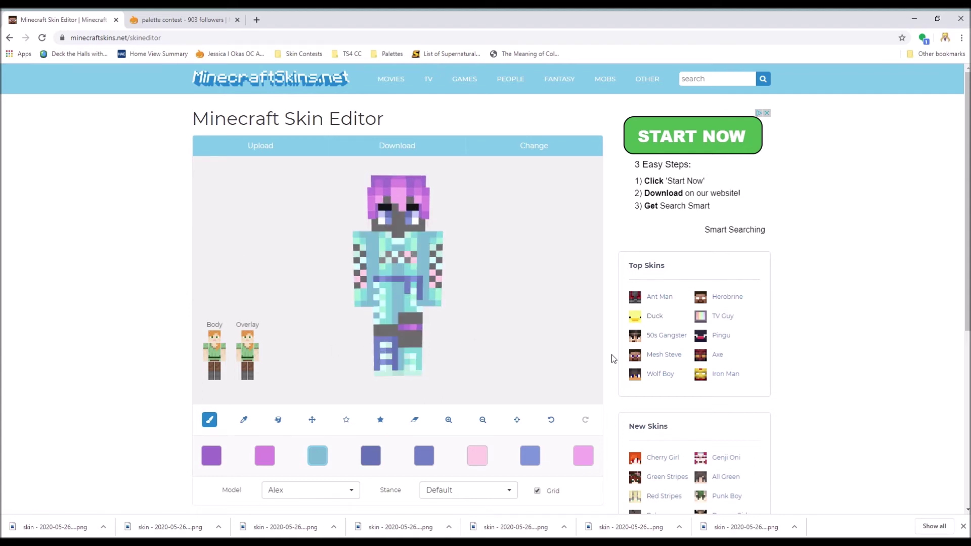
{"action": "left_click_drag", "start_coordinate": [584, 351], "coordinate": [533, 351]}
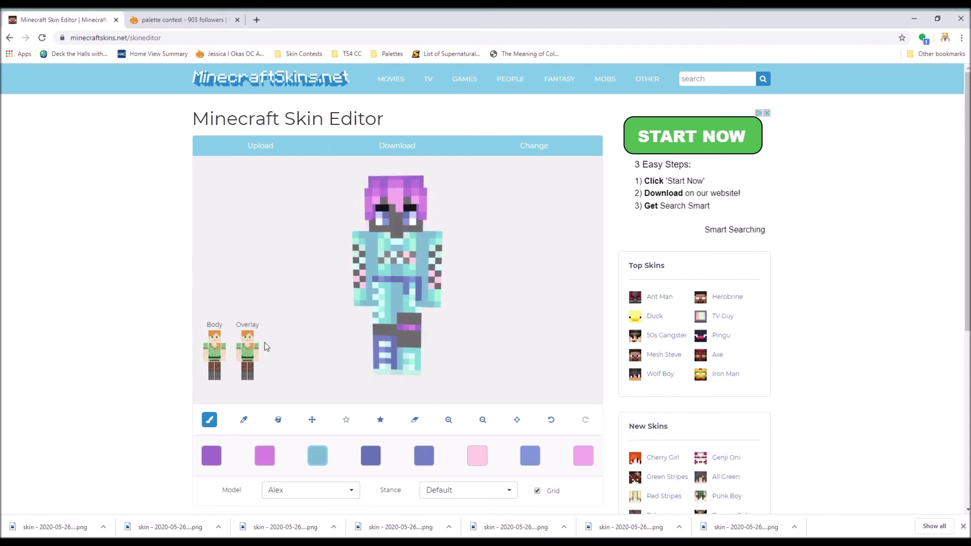
Hide the head overlay and sample the leg's skin grey into the first three swatches.
{"action": "left_click", "coordinate": [251, 342]}
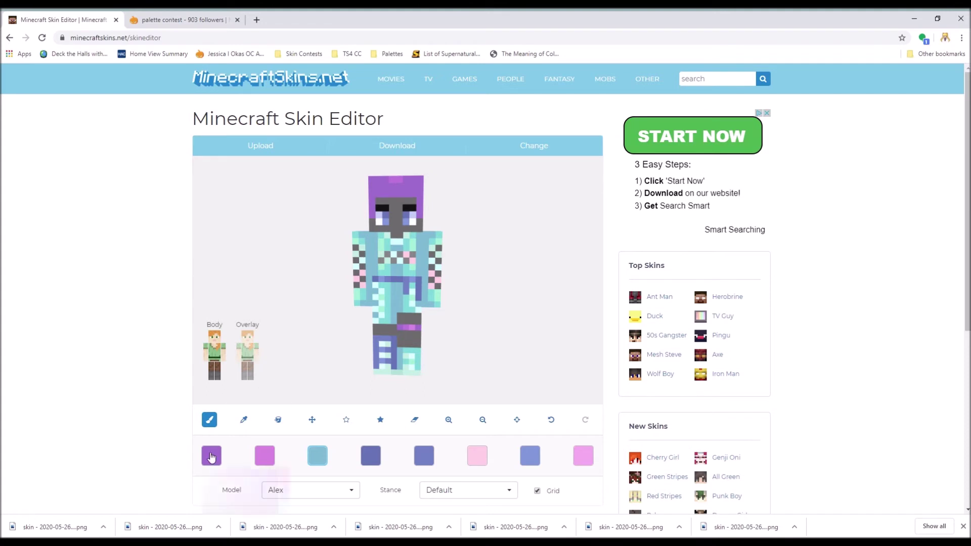
{"action": "left_click", "coordinate": [243, 419]}
{"action": "left_click", "coordinate": [411, 339]}
{"action": "left_click", "coordinate": [266, 447]}
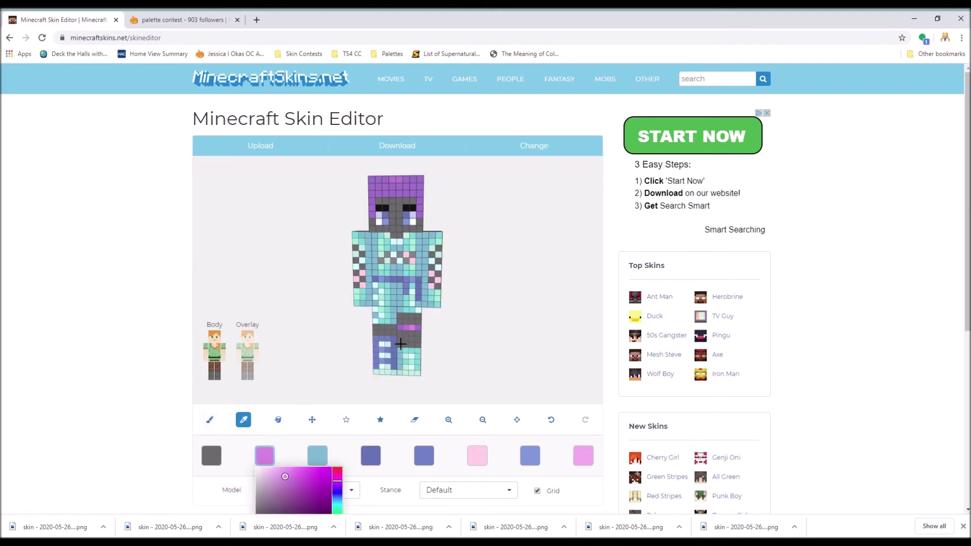
{"action": "left_click", "coordinate": [400, 342]}
{"action": "left_click", "coordinate": [316, 460]}
{"action": "left_click", "coordinate": [405, 340]}
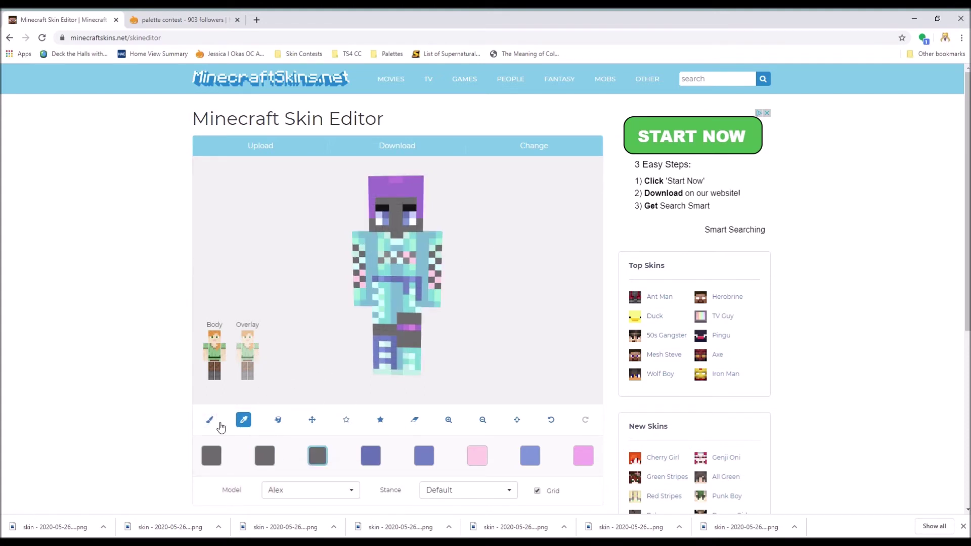
{"action": "left_click", "coordinate": [211, 421]}
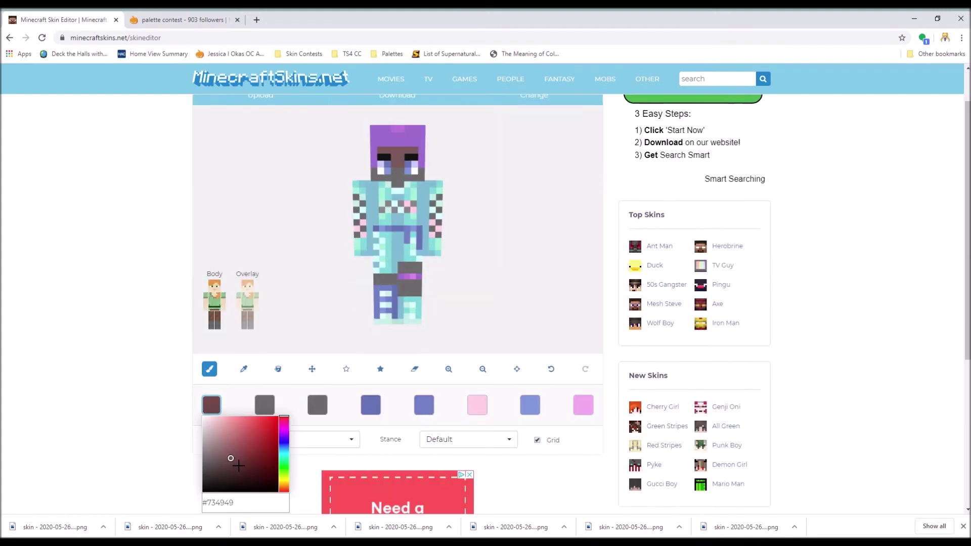
Mix a dark reddish brown in the first swatch and repaint the grey skin of the face with it.
{"action": "left_click", "coordinate": [233, 459]}
{"action": "left_click_drag", "start_coordinate": [238, 468], "coordinate": [219, 469]}
{"action": "left_click", "coordinate": [402, 160]}
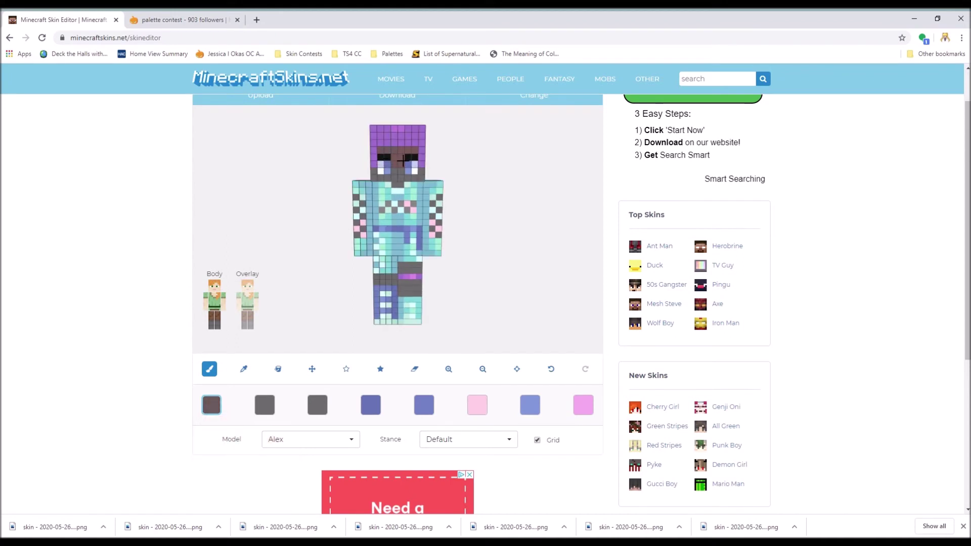
{"action": "left_click_drag", "start_coordinate": [404, 173], "coordinate": [398, 178]}
{"action": "left_click_drag", "start_coordinate": [314, 211], "coordinate": [306, 230]}
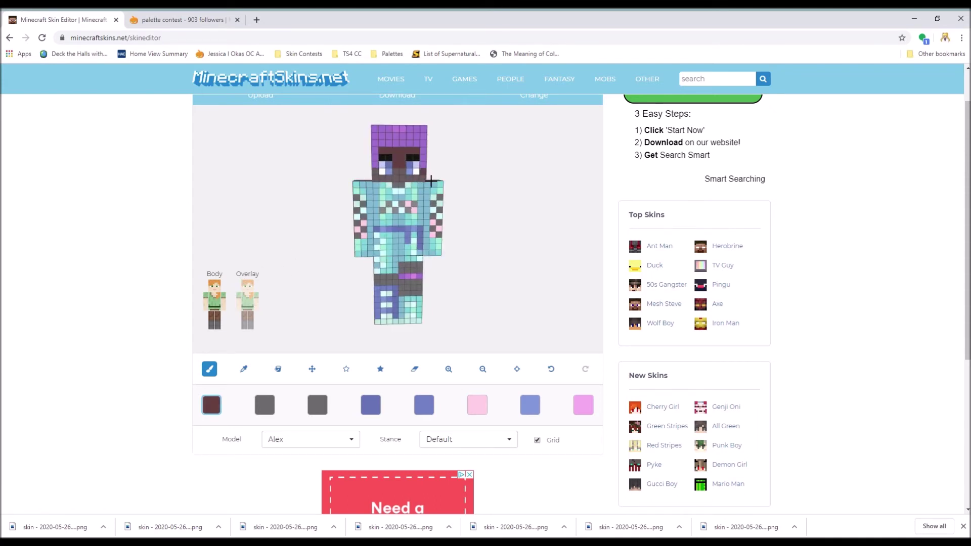
{"action": "left_click_drag", "start_coordinate": [425, 181], "coordinate": [373, 181]}
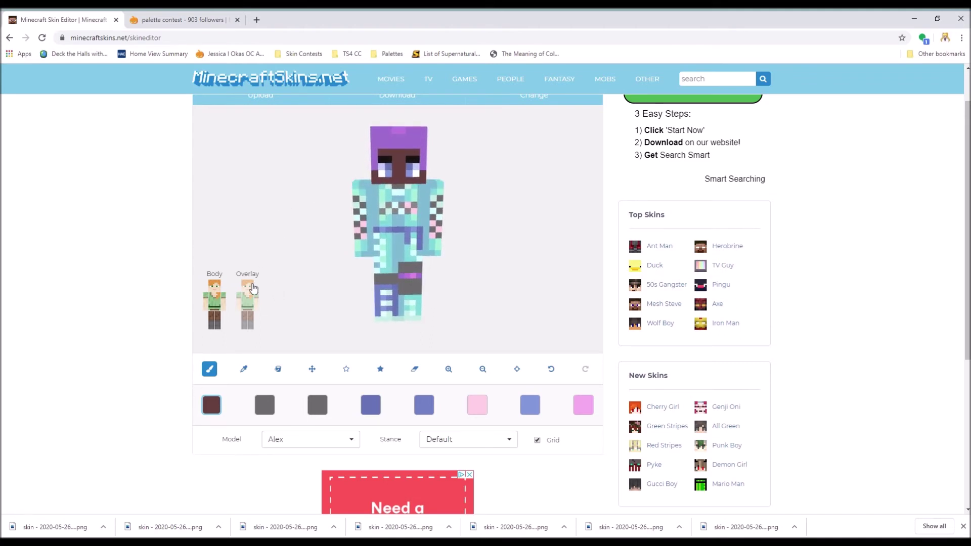
Show the head overlay again and inspect the reddish brown skin tones from several angles.
{"action": "left_click", "coordinate": [253, 288]}
{"action": "scroll", "coordinate": [501, 277], "scroll_direction": "up", "scroll_amount": 1}
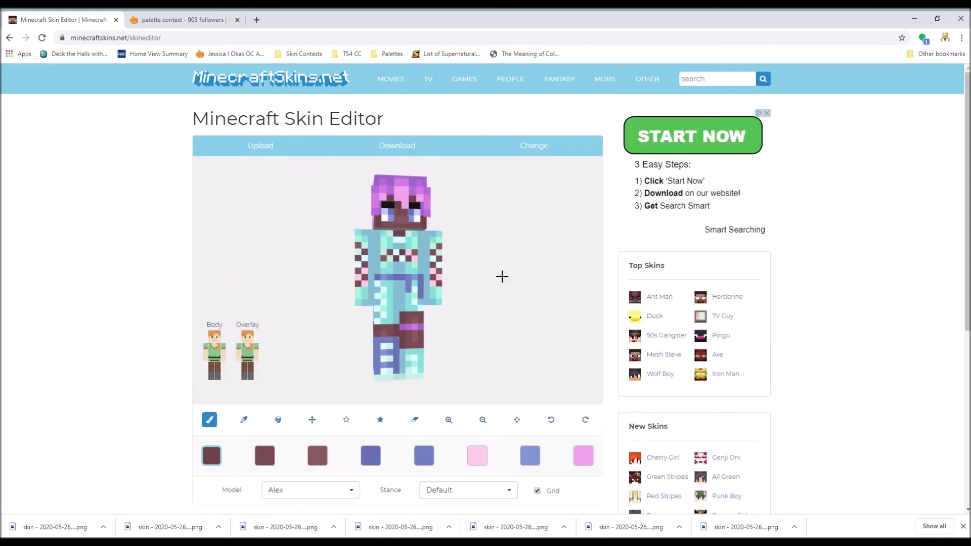
{"action": "scroll", "coordinate": [502, 276], "scroll_direction": "down", "scroll_amount": 1}
{"action": "left_click_drag", "start_coordinate": [489, 282], "coordinate": [486, 289]}
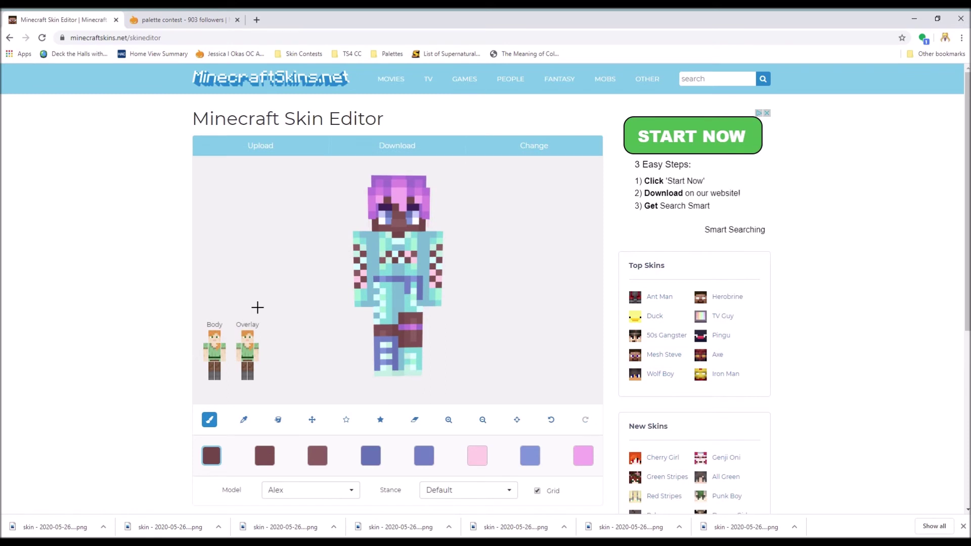
{"action": "left_click", "coordinate": [244, 419]}
{"action": "left_click_drag", "start_coordinate": [515, 394], "coordinate": [511, 400]}
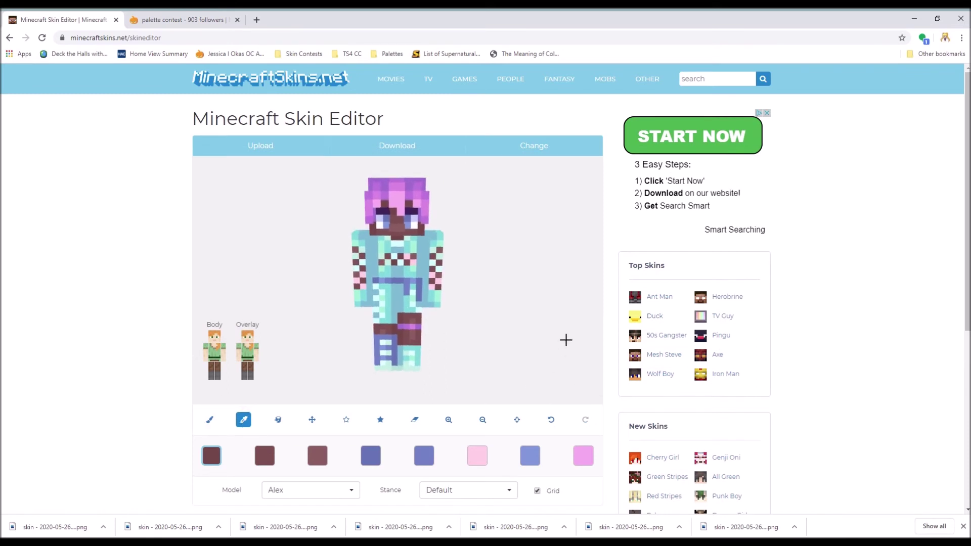
{"action": "left_click_drag", "start_coordinate": [566, 340], "coordinate": [418, 308]}
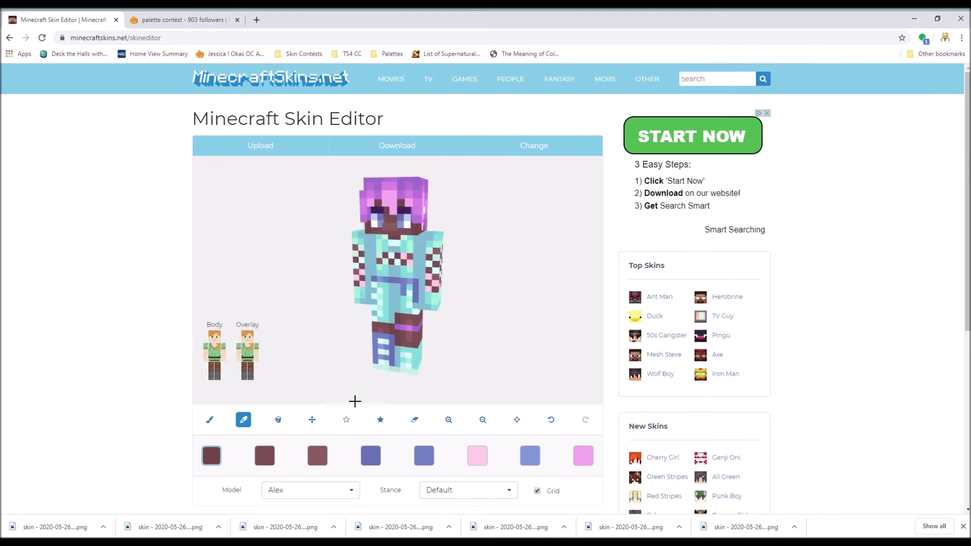
Set the first swatch to a bright green as a guide colour for the brush.
{"action": "left_click", "coordinate": [210, 419]}
{"action": "left_click", "coordinate": [214, 456]}
{"action": "scroll", "coordinate": [217, 457], "scroll_direction": "down", "scroll_amount": 2}
{"action": "mouse_move", "coordinate": [255, 416]}
{"action": "left_mouse_down"}
{"action": "mouse_move", "coordinate": [265, 430]}
{"action": "mouse_move", "coordinate": [254, 425]}
{"action": "mouse_move", "coordinate": [284, 392]}
{"action": "mouse_move", "coordinate": [252, 397]}
{"action": "mouse_move", "coordinate": [286, 420]}
{"action": "left_mouse_up"}
{"action": "left_click", "coordinate": [146, 389]}
{"action": "scroll", "coordinate": [338, 390], "scroll_direction": "up", "scroll_amount": 2}
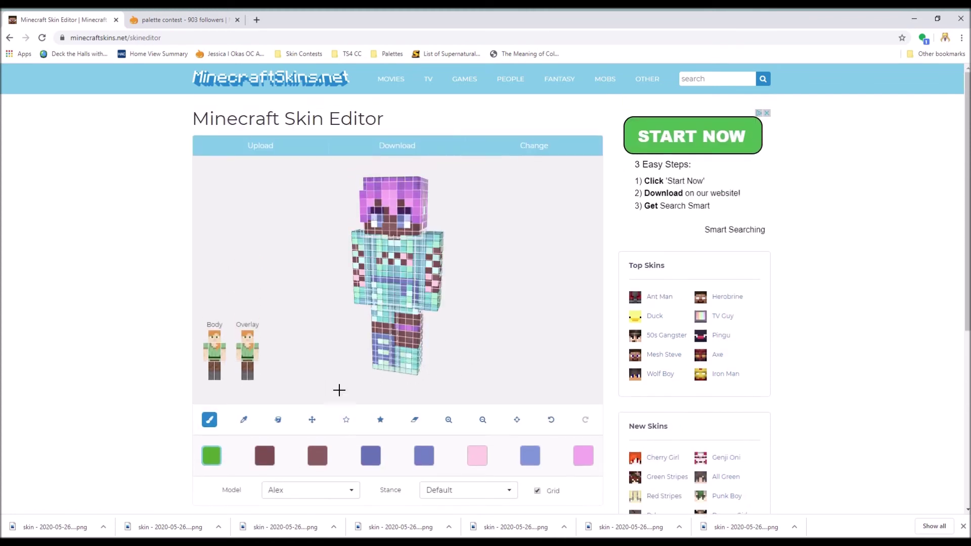
Hide the torso, arms and legs on both the body and overlay layers, leaving only the head.
{"action": "left_click", "coordinate": [218, 373]}
{"action": "left_click", "coordinate": [211, 374]}
{"action": "left_click", "coordinate": [214, 353]}
{"action": "left_click", "coordinate": [206, 354]}
{"action": "left_click", "coordinate": [224, 354]}
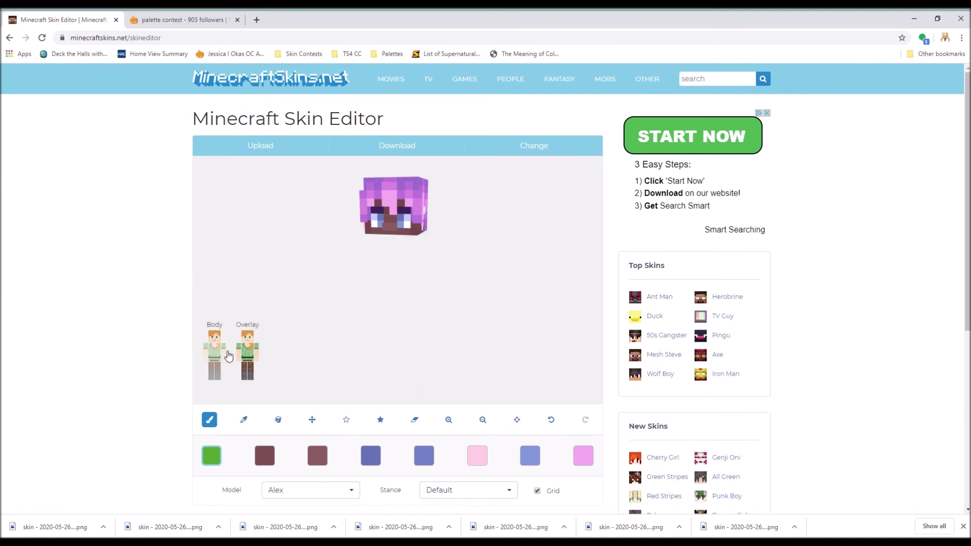
{"action": "left_click", "coordinate": [239, 354]}
{"action": "left_click", "coordinate": [246, 353]}
{"action": "left_click", "coordinate": [256, 353]}
{"action": "left_click", "coordinate": [250, 374]}
{"action": "left_click", "coordinate": [244, 373]}
Block out longer overlay hair around the lower back of the head in green and recolour it with the hair purples.
{"action": "mouse_move", "coordinate": [513, 298]}
{"action": "left_mouse_down"}
{"action": "mouse_move", "coordinate": [482, 304]}
{"action": "mouse_move", "coordinate": [439, 295]}
{"action": "mouse_move", "coordinate": [439, 233]}
{"action": "mouse_move", "coordinate": [415, 245]}
{"action": "mouse_move", "coordinate": [397, 228]}
{"action": "left_mouse_up"}
{"action": "left_click", "coordinate": [551, 420]}
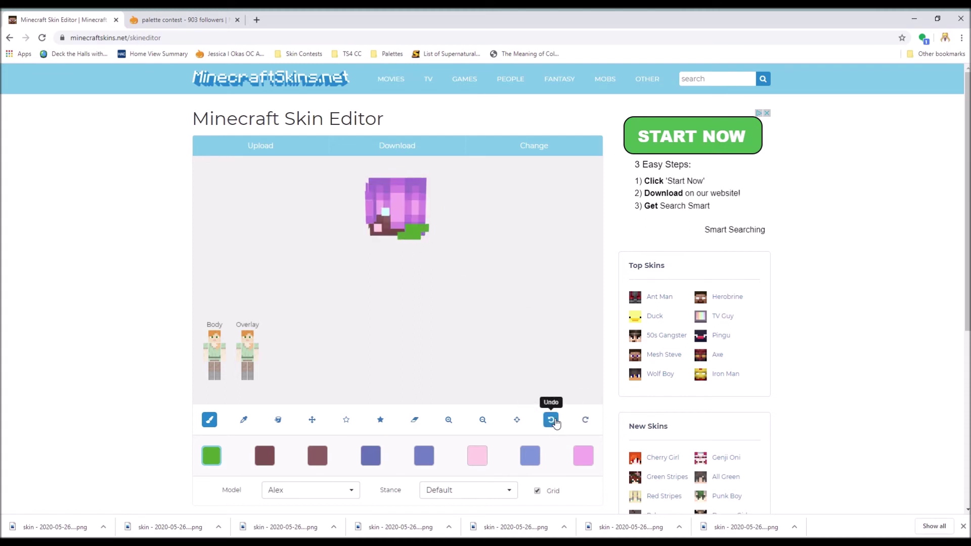
{"action": "mouse_move", "coordinate": [412, 233]}
{"action": "left_mouse_down"}
{"action": "mouse_move", "coordinate": [524, 279]}
{"action": "mouse_move", "coordinate": [461, 286]}
{"action": "mouse_move", "coordinate": [374, 234]}
{"action": "mouse_move", "coordinate": [399, 248]}
{"action": "mouse_move", "coordinate": [444, 243]}
{"action": "mouse_move", "coordinate": [398, 258]}
{"action": "mouse_move", "coordinate": [383, 234]}
{"action": "mouse_move", "coordinate": [386, 243]}
{"action": "left_mouse_up"}
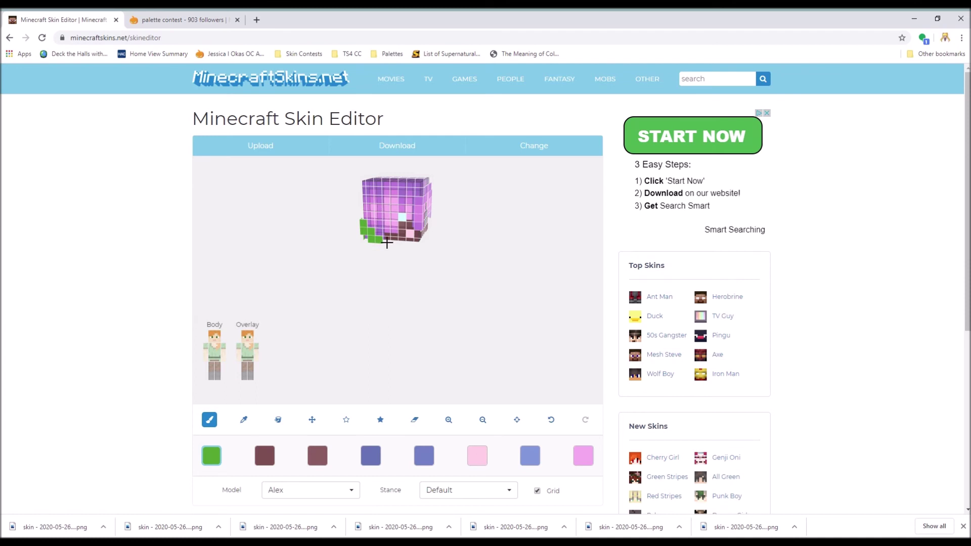
{"action": "mouse_move", "coordinate": [331, 284]}
{"action": "left_mouse_down"}
{"action": "mouse_move", "coordinate": [359, 280]}
{"action": "mouse_move", "coordinate": [342, 282]}
{"action": "left_mouse_up"}
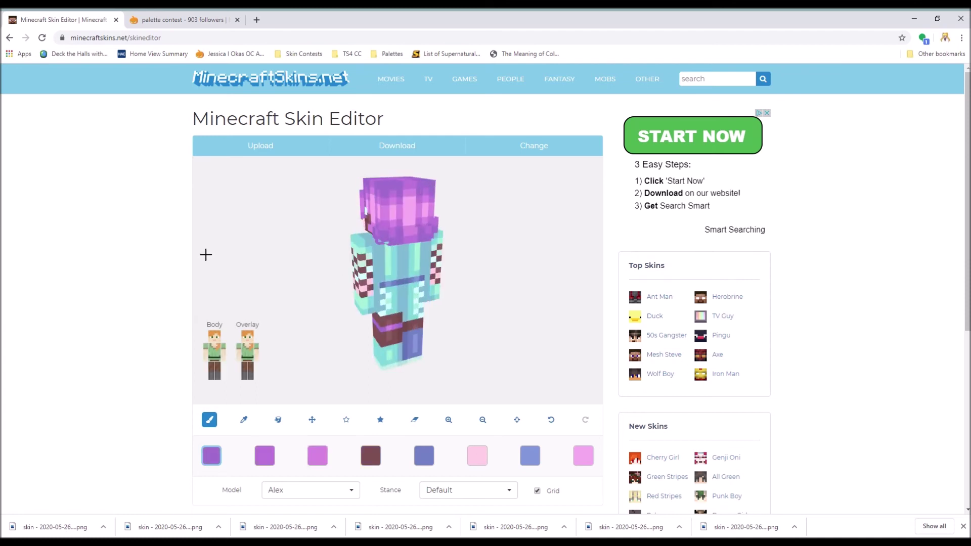
{"action": "left_click_drag", "start_coordinate": [206, 254], "coordinate": [299, 232]}
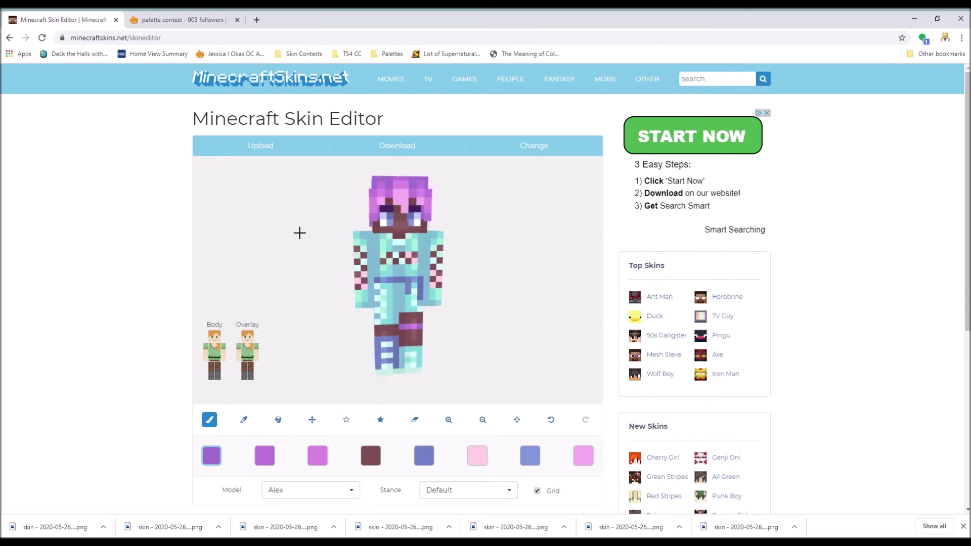
Hide the leg without the periwinkle boot on both layers and sample the boot's blues into the first three swatches.
{"action": "left_click", "coordinate": [243, 419]}
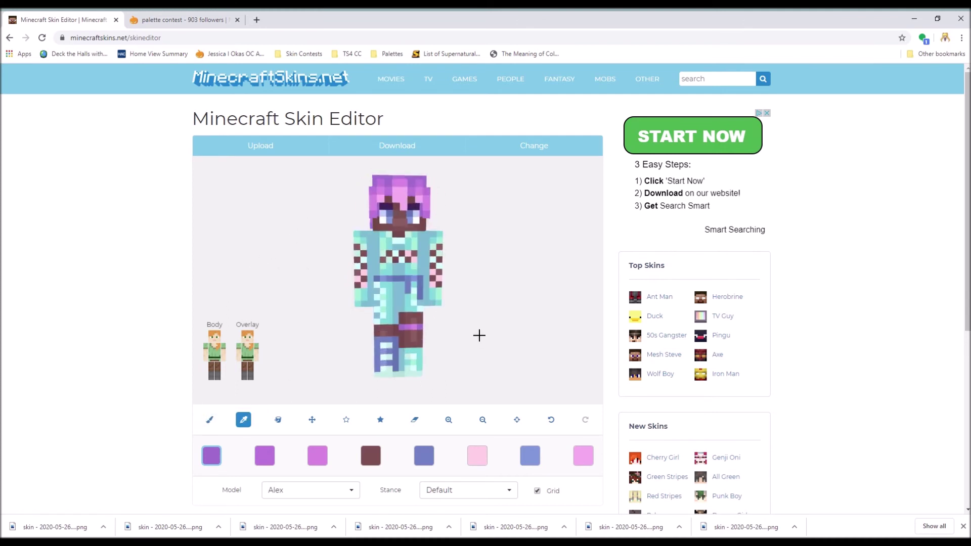
{"action": "left_click", "coordinate": [218, 376]}
{"action": "left_click", "coordinate": [211, 373]}
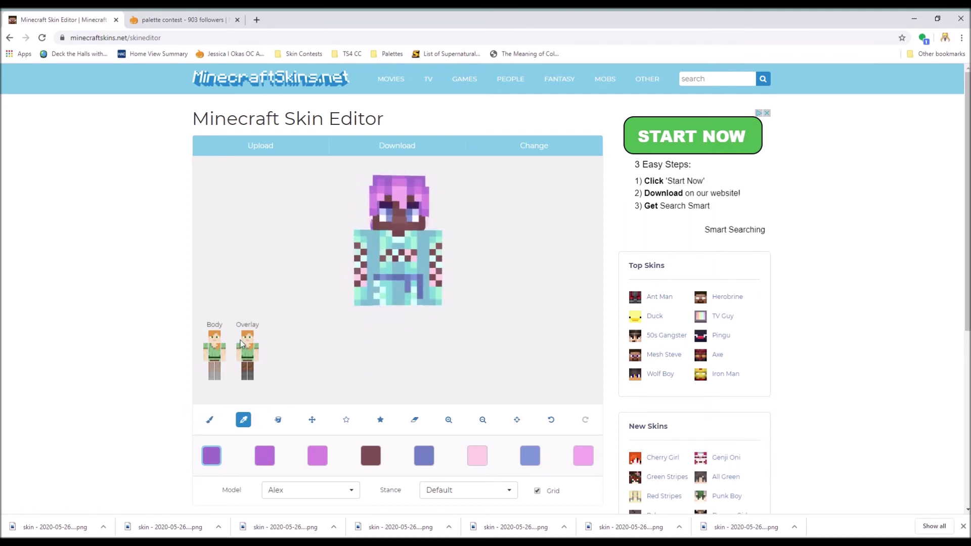
{"action": "left_click", "coordinate": [251, 378]}
{"action": "left_click", "coordinate": [245, 375]}
{"action": "left_click", "coordinate": [239, 352]}
{"action": "left_click", "coordinate": [247, 339]}
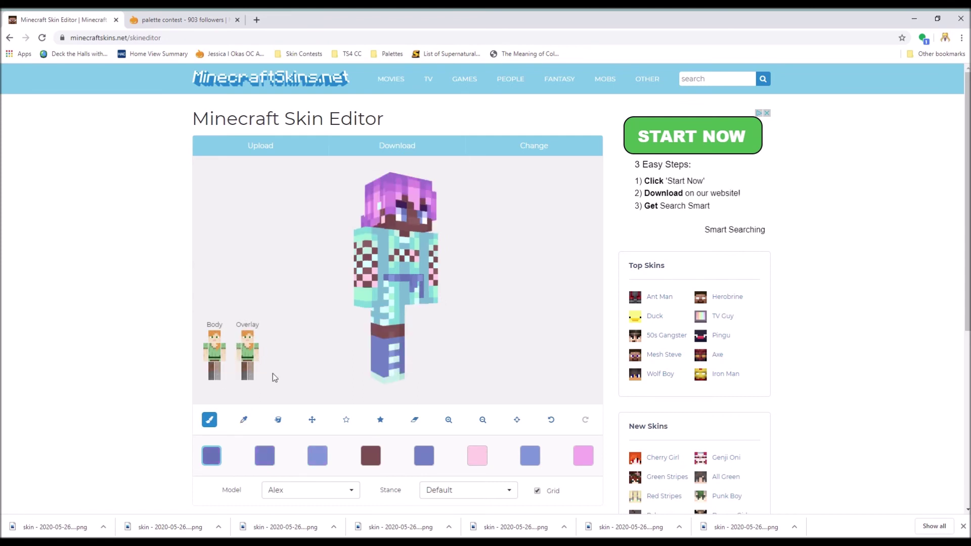
Paint a raised cuff around the top of the periwinkle boot on the overlay in the sampled blues.
{"action": "left_click_drag", "start_coordinate": [438, 359], "coordinate": [410, 351]}
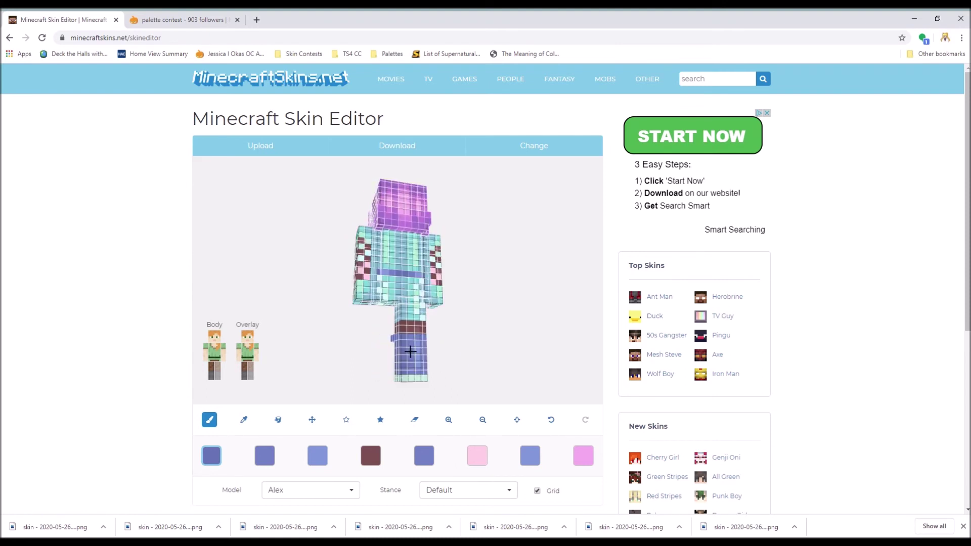
{"action": "left_click", "coordinate": [271, 458]}
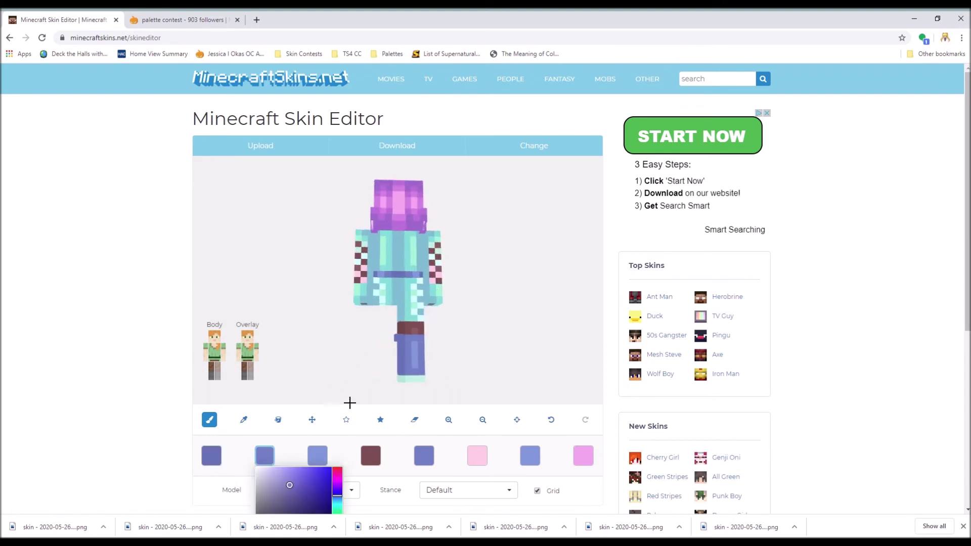
{"action": "left_click_drag", "start_coordinate": [435, 348], "coordinate": [303, 367]}
Switch visibility to the other leg and paint a raised teal cuff around the top of the mint boot.
{"action": "left_click", "coordinate": [209, 370]}
{"action": "left_click", "coordinate": [220, 370]}
{"action": "left_click", "coordinate": [242, 370]}
{"action": "left_click", "coordinate": [253, 370]}
{"action": "left_click", "coordinate": [243, 419]}
{"action": "left_click", "coordinate": [210, 419]}
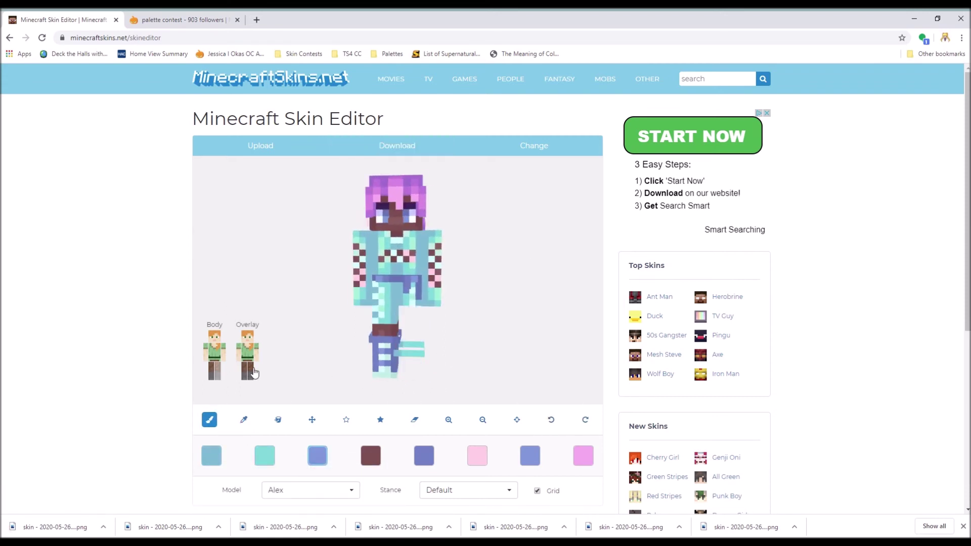
Sample the trousers' pale cyan into the third swatch and paint a raised trouser hem above the knee on the overlay.
{"action": "left_click", "coordinate": [214, 457]}
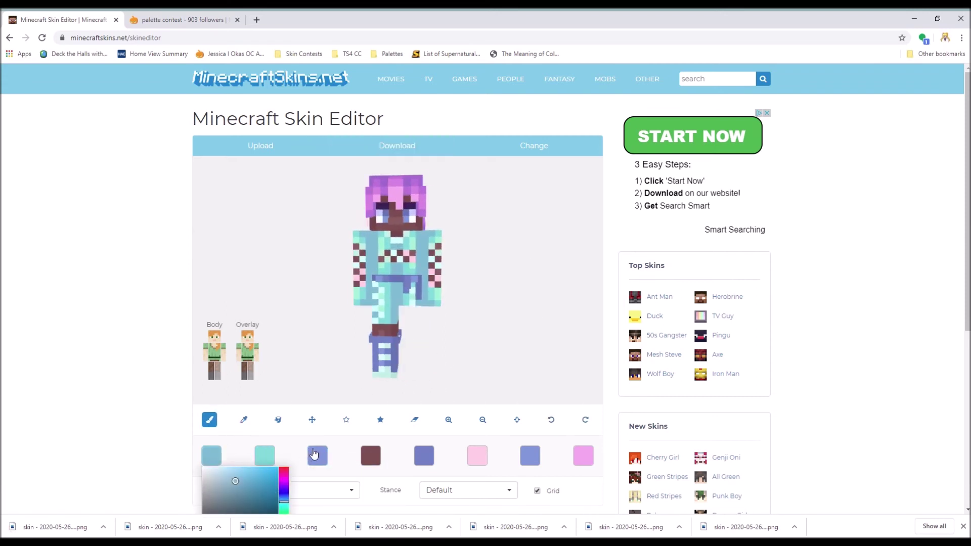
{"action": "left_click", "coordinate": [313, 454]}
{"action": "left_click", "coordinate": [243, 419]}
{"action": "left_click", "coordinate": [383, 326]}
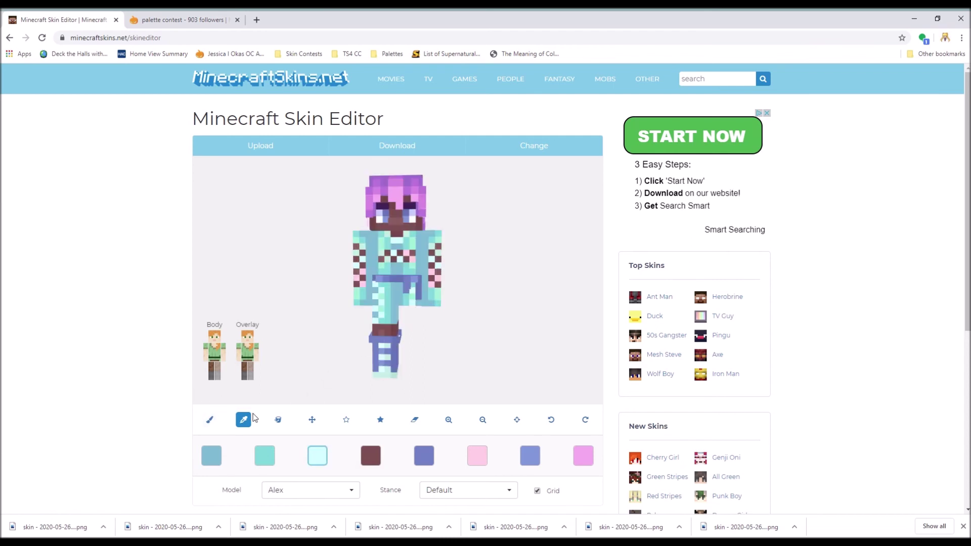
{"action": "left_click", "coordinate": [210, 419]}
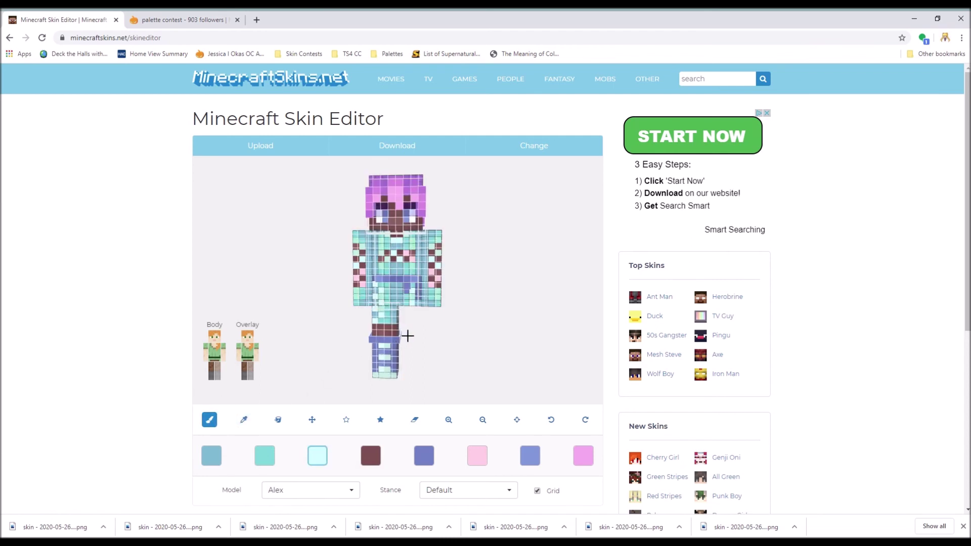
{"action": "mouse_move", "coordinate": [462, 323]}
{"action": "left_mouse_down"}
{"action": "mouse_move", "coordinate": [485, 315]}
{"action": "mouse_move", "coordinate": [437, 322]}
{"action": "left_mouse_up"}
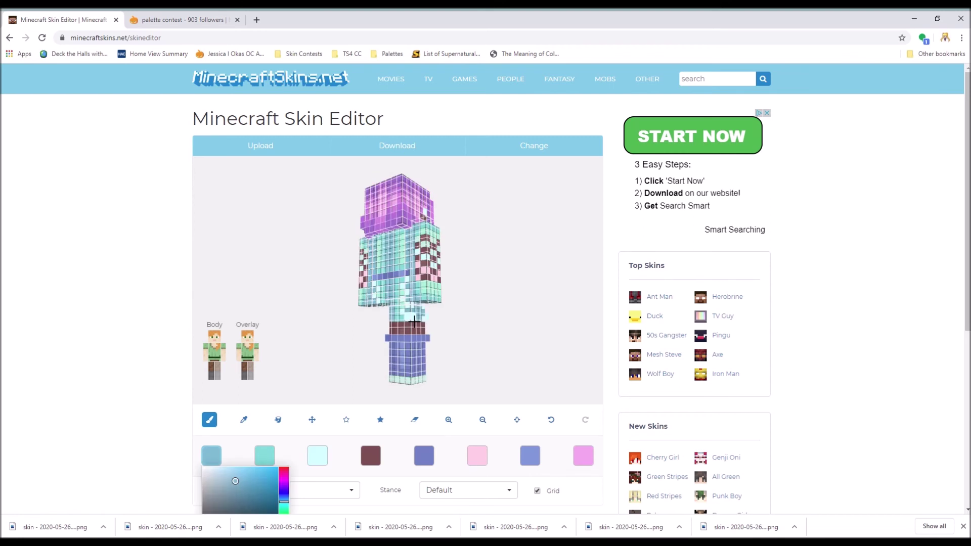
{"action": "left_click_drag", "start_coordinate": [414, 321], "coordinate": [395, 345]}
Toggle the body and overlay parts to finish the raised hem on both thighs, leaving the whole figure shown.
{"action": "left_click", "coordinate": [215, 370]}
{"action": "left_click", "coordinate": [248, 338]}
{"action": "left_click", "coordinate": [248, 353]}
{"action": "left_click", "coordinate": [239, 352]}
{"action": "left_click", "coordinate": [215, 338]}
{"action": "left_click", "coordinate": [214, 353]}
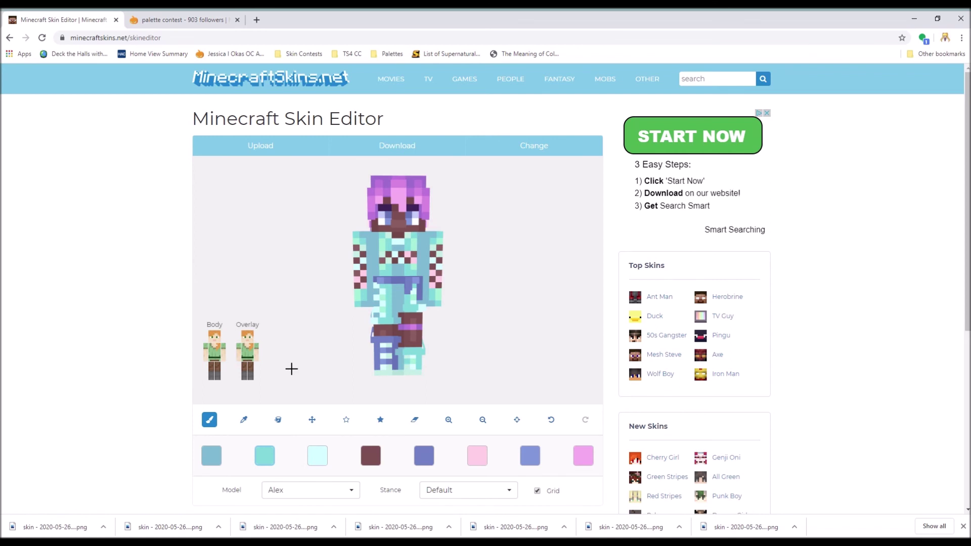
Sample the collar's pale cyan into the first swatch and hide the head on both layers.
{"action": "left_click", "coordinate": [244, 420]}
{"action": "left_click", "coordinate": [212, 458]}
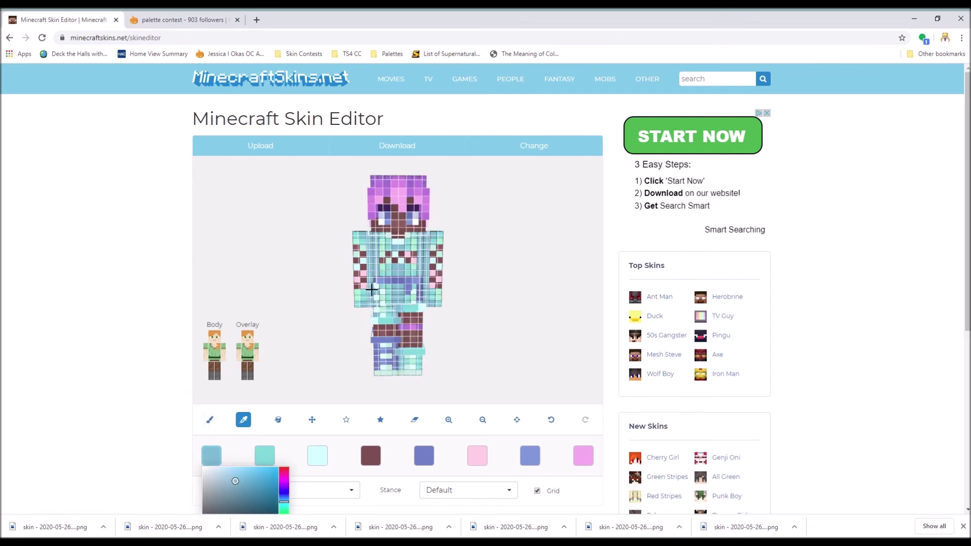
{"action": "left_click", "coordinate": [364, 300]}
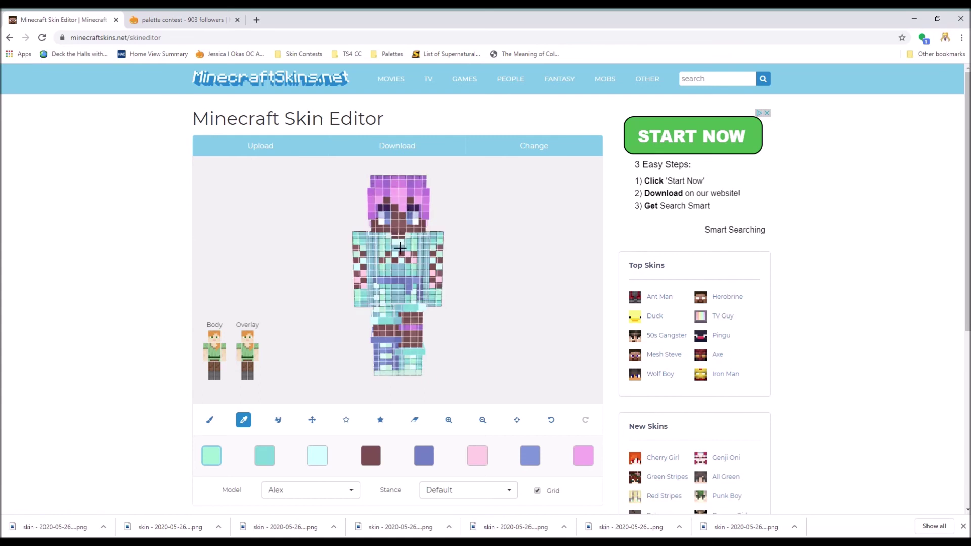
{"action": "left_click", "coordinate": [404, 250]}
{"action": "left_click", "coordinate": [211, 424]}
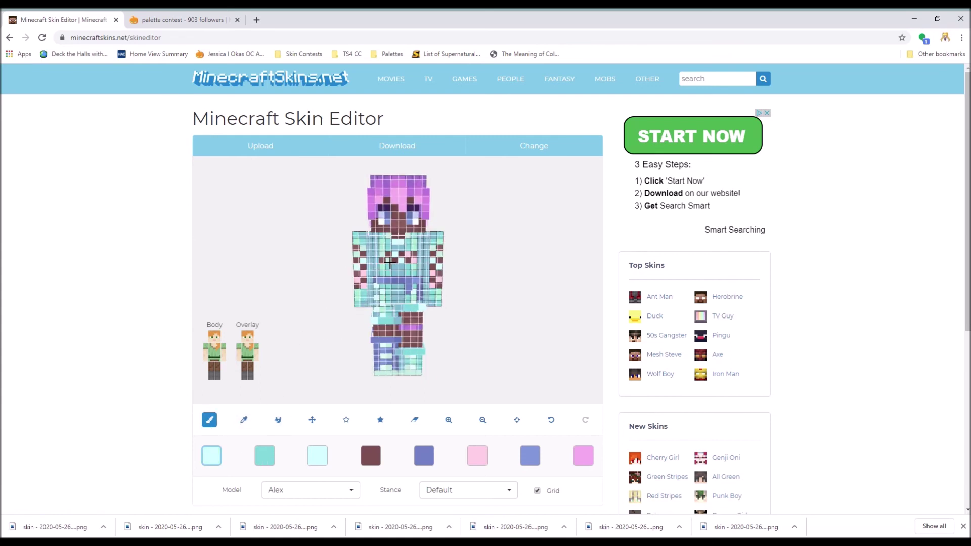
{"action": "left_click", "coordinate": [247, 336]}
{"action": "left_click", "coordinate": [214, 337]}
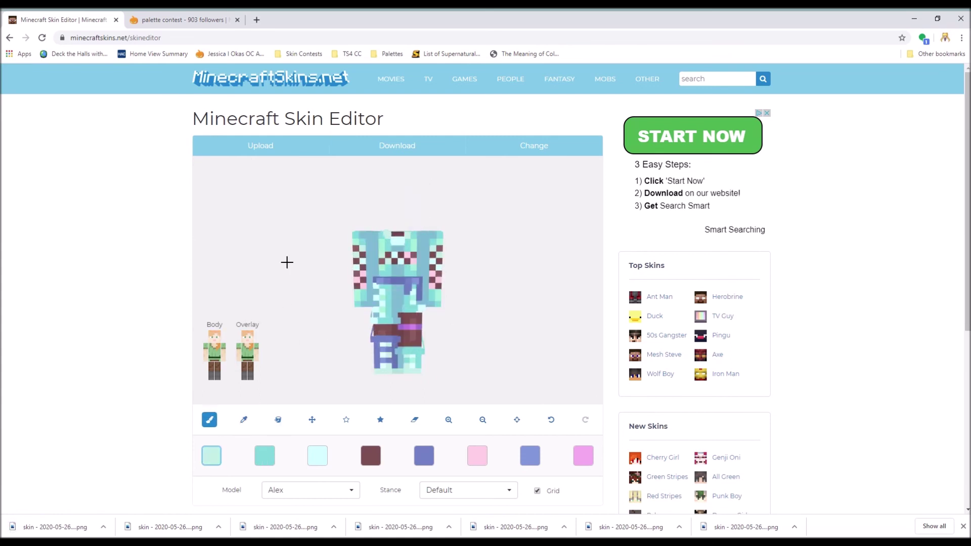
Sample the outfit's light tones and paint a raised collar at the neck on the overlay.
{"action": "left_click", "coordinate": [214, 336]}
{"action": "left_click", "coordinate": [243, 419]}
{"action": "left_click", "coordinate": [211, 455]}
{"action": "left_click", "coordinate": [209, 420]}
{"action": "left_click", "coordinate": [214, 353]}
{"action": "left_click", "coordinate": [264, 455]}
{"action": "mouse_move", "coordinate": [378, 246]}
{"action": "left_mouse_down"}
{"action": "mouse_move", "coordinate": [429, 304]}
{"action": "mouse_move", "coordinate": [387, 253]}
{"action": "left_mouse_up"}
Toggle the head, torso, arm and legs of the body layer to reach the sleeves' overlay.
{"action": "left_click", "coordinate": [215, 352]}
{"action": "left_click", "coordinate": [218, 371]}
{"action": "left_click", "coordinate": [214, 336]}
{"action": "left_click", "coordinate": [222, 352]}
{"action": "left_click", "coordinate": [211, 371]}
{"action": "left_click", "coordinate": [214, 352]}
{"action": "left_click", "coordinate": [212, 370]}
{"action": "left_click", "coordinate": [214, 336]}
Undo the misplaced stroke and paint raised shoulders and cuffs on the sleeves in teal and mint.
{"action": "left_click_drag", "start_coordinate": [273, 303], "coordinate": [395, 283]}
{"action": "left_click", "coordinate": [551, 420]}
{"action": "left_click", "coordinate": [317, 455]}
{"action": "left_click", "coordinate": [437, 240]}
{"action": "left_click_drag", "start_coordinate": [481, 331], "coordinate": [297, 278]}
Show the hidden head, torso, legs and overlay parts again.
{"action": "left_click", "coordinate": [215, 336]}
{"action": "left_click", "coordinate": [215, 353]}
{"action": "left_click", "coordinate": [211, 370]}
{"action": "left_click", "coordinate": [218, 370]}
{"action": "left_click", "coordinate": [247, 352]}
Sample the leg band's medium and pinkish purples into the first two swatches.
{"action": "left_click", "coordinate": [243, 420]}
{"action": "left_click", "coordinate": [212, 455]}
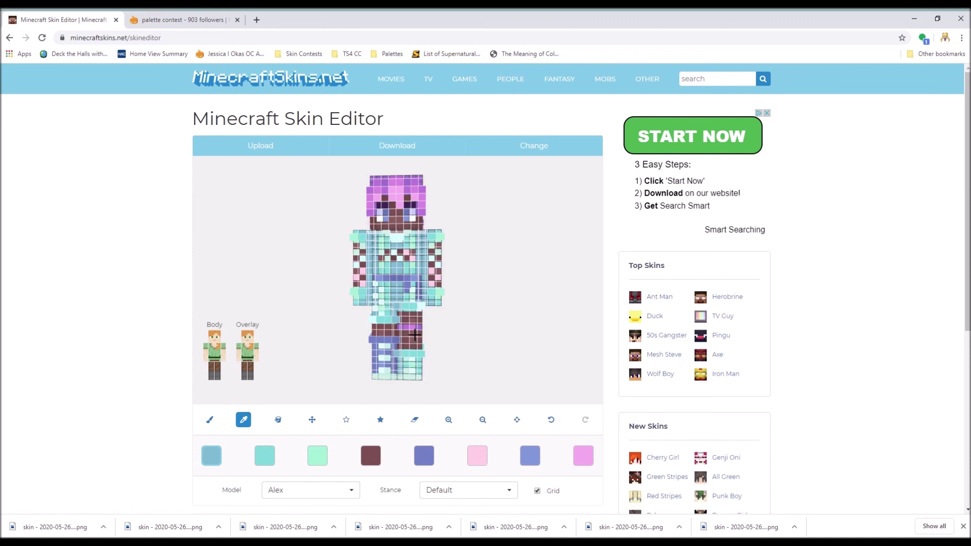
{"action": "left_click", "coordinate": [413, 328]}
{"action": "left_click", "coordinate": [265, 455]}
{"action": "left_click", "coordinate": [421, 332]}
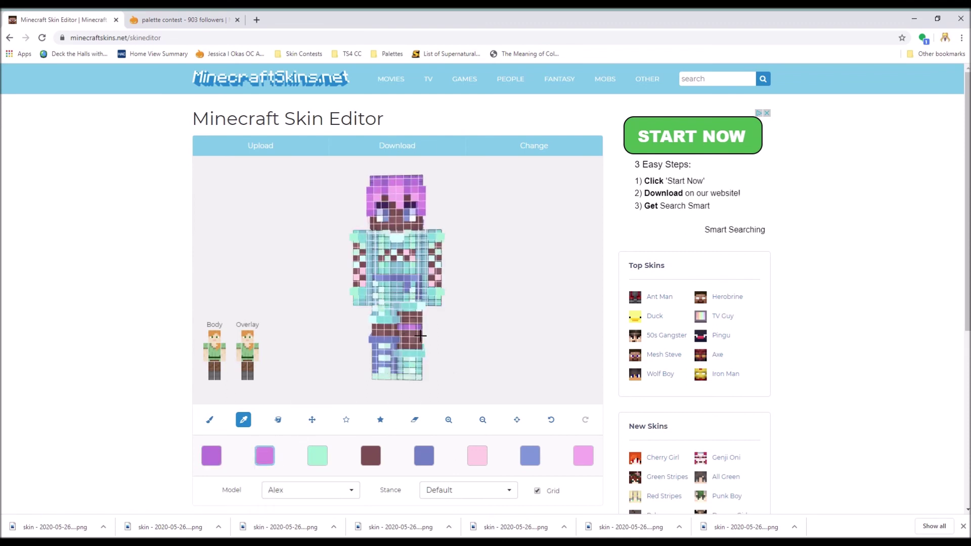
Paint a raised strap over the front of the leg band on the overlay with the two purples.
{"action": "left_click", "coordinate": [210, 420]}
{"action": "left_click", "coordinate": [212, 455]}
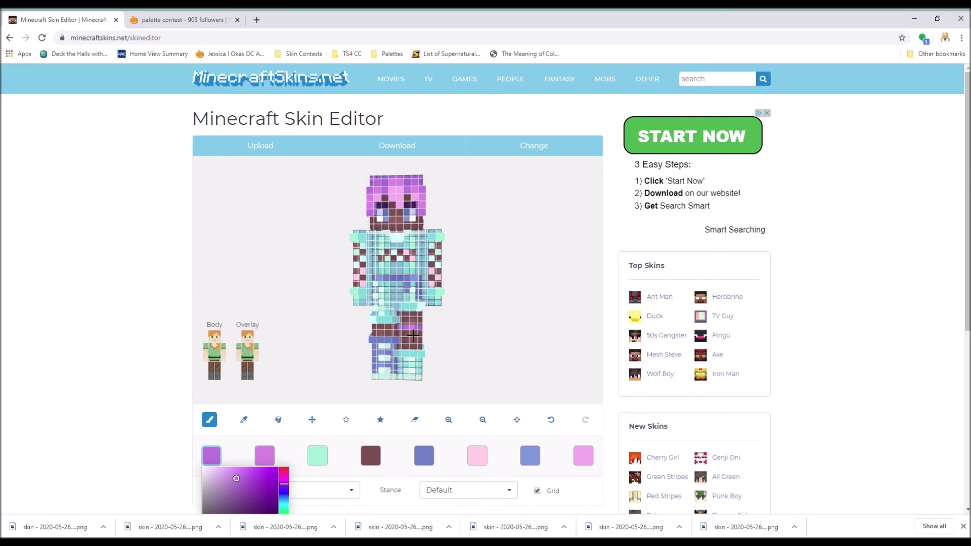
{"action": "left_click", "coordinate": [412, 337]}
{"action": "left_click", "coordinate": [265, 456]}
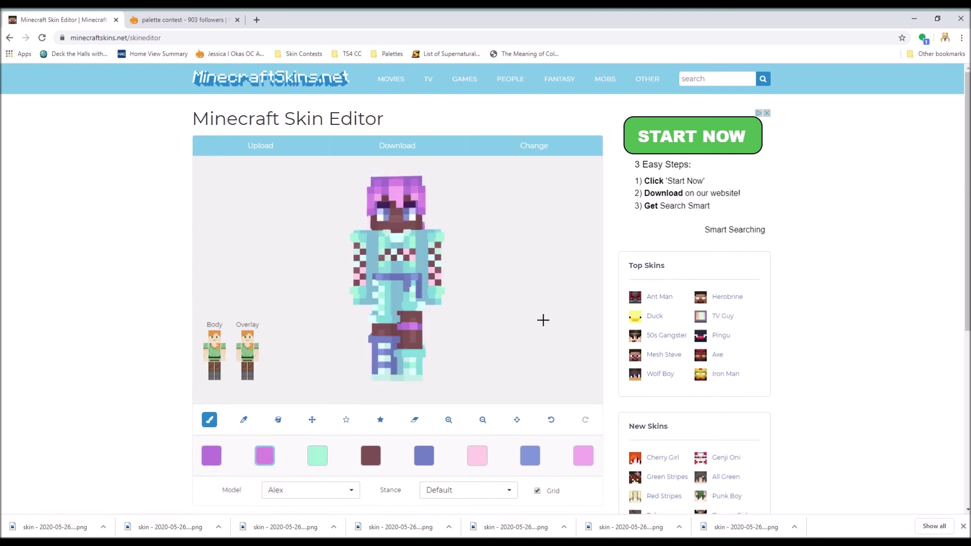
Sample the band's darker purple into the third swatch and shade the raised strap around the leg with the three purples.
{"action": "left_click", "coordinate": [318, 456]}
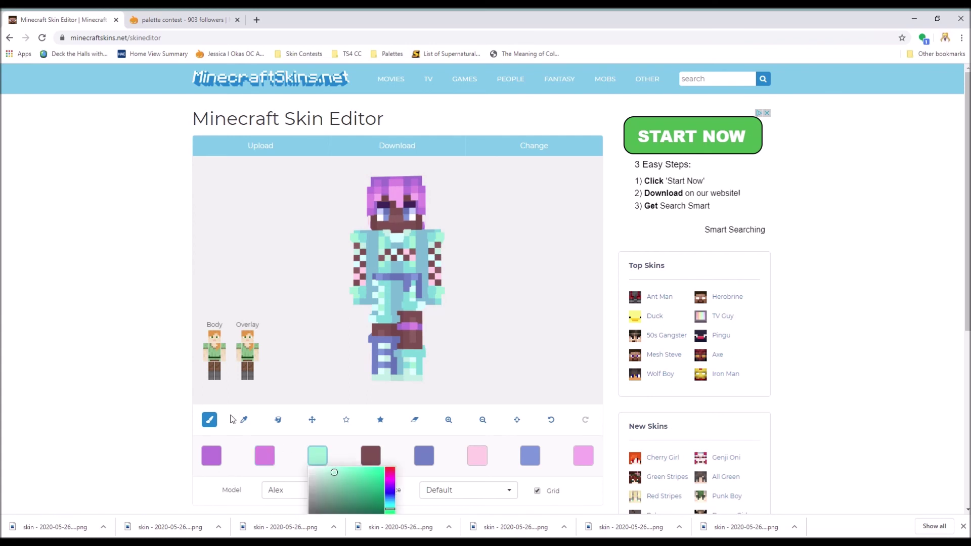
{"action": "left_click", "coordinate": [243, 419]}
{"action": "left_click", "coordinate": [423, 328]}
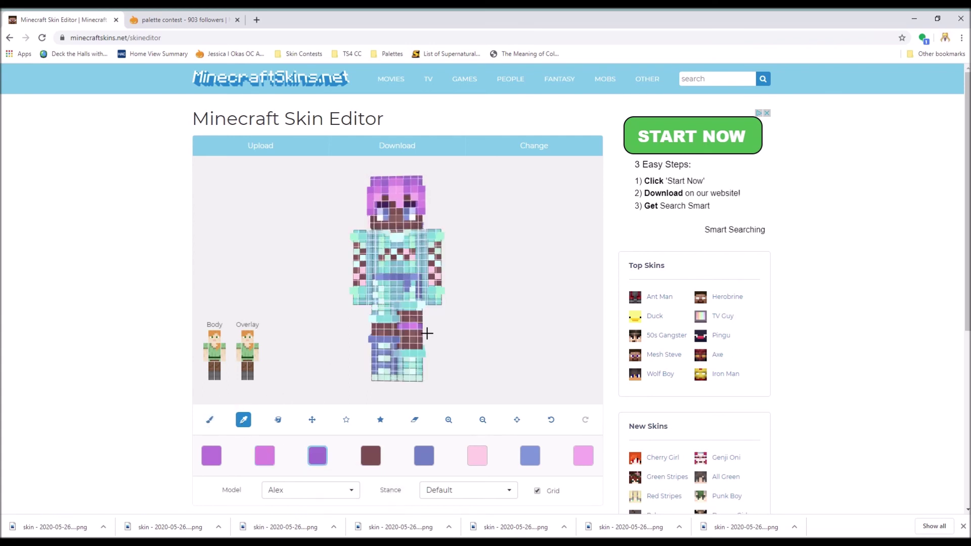
{"action": "left_click", "coordinate": [209, 420]}
{"action": "left_click", "coordinate": [253, 376]}
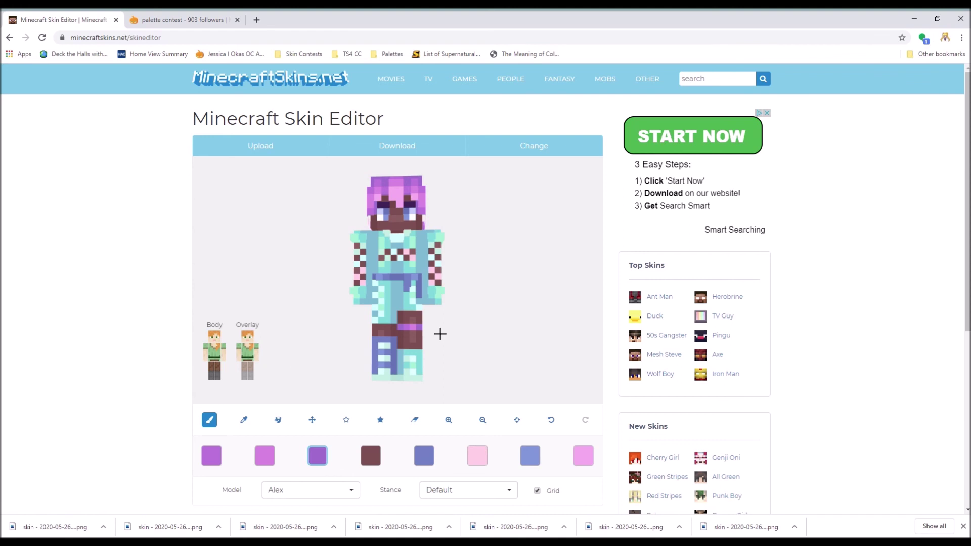
{"action": "left_click", "coordinate": [247, 371]}
{"action": "left_click", "coordinate": [268, 458]}
{"action": "left_click_drag", "start_coordinate": [440, 334], "coordinate": [576, 320]}
{"action": "left_click", "coordinate": [211, 456]}
{"action": "left_click", "coordinate": [317, 456]}
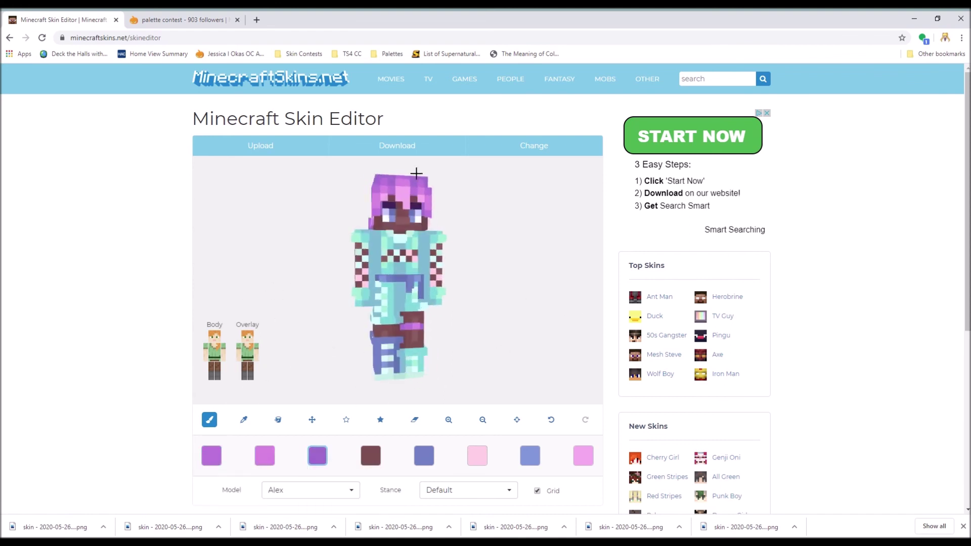
Sample the outfit's muted blue, teal and mint into the first three swatches.
{"action": "left_click", "coordinate": [211, 456]}
{"action": "left_click", "coordinate": [244, 419]}
{"action": "left_click", "coordinate": [403, 278]}
{"action": "left_click", "coordinate": [264, 458]}
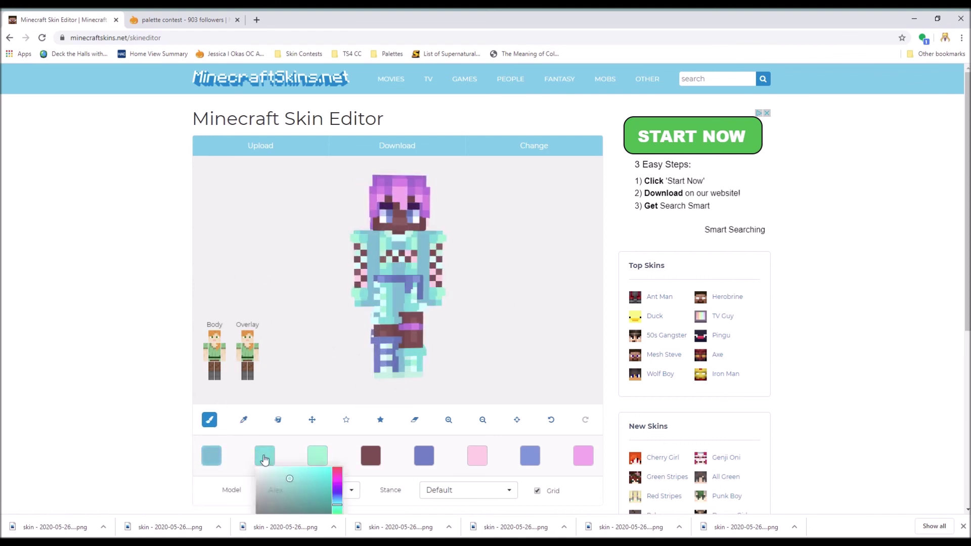
{"action": "left_click", "coordinate": [317, 455]}
{"action": "mouse_move", "coordinate": [554, 357]}
{"action": "left_mouse_down"}
{"action": "mouse_move", "coordinate": [521, 351]}
{"action": "mouse_move", "coordinate": [565, 363]}
{"action": "left_mouse_up"}
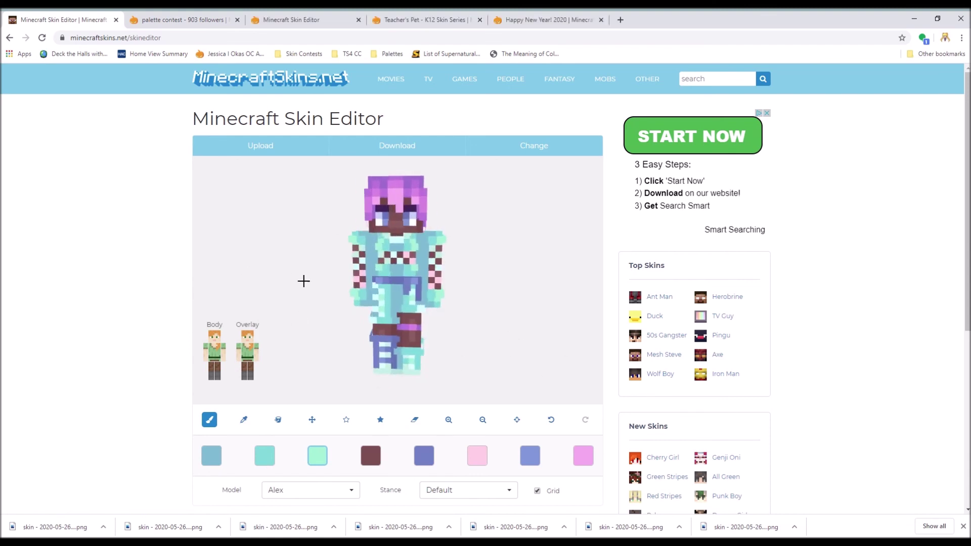
Sample the outfit's pale mint and pale cyan into the fourth and fifth swatches to continue shading the overlay.
{"action": "left_click", "coordinate": [424, 455]}
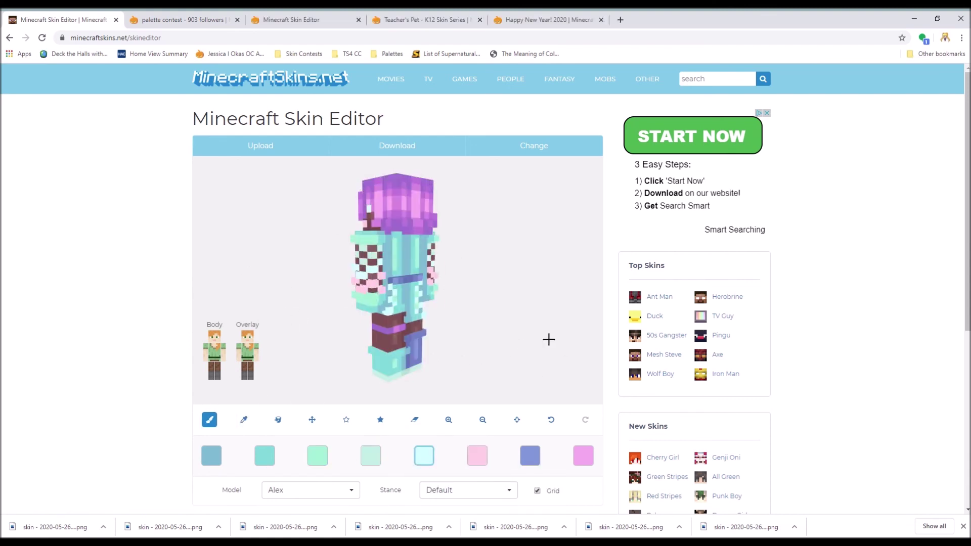
{"action": "left_click_drag", "start_coordinate": [548, 338], "coordinate": [518, 353]}
{"action": "left_click", "coordinate": [370, 455]}
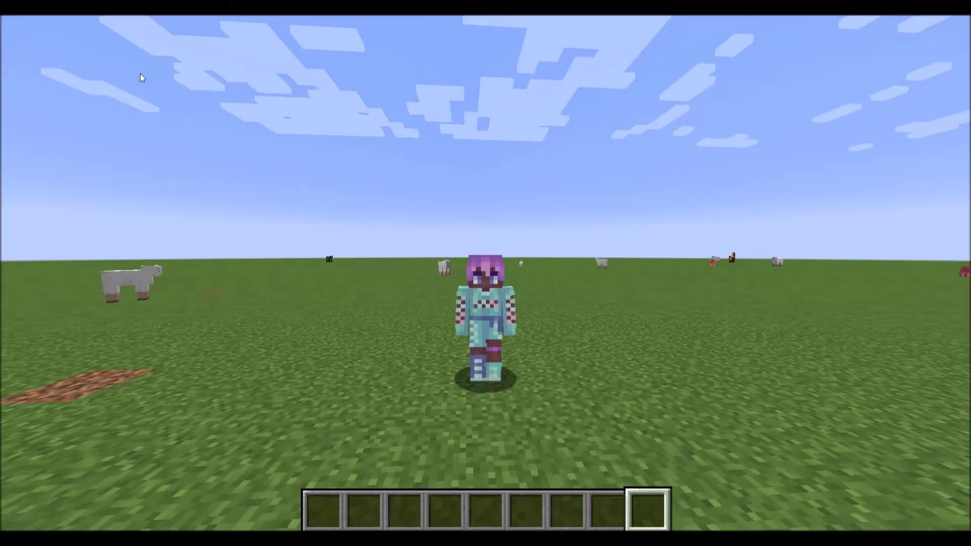
Switch to Minecraft and examine the skin on the character from the front and back while walking and jumping.
{"action": "key", "text": "w"}
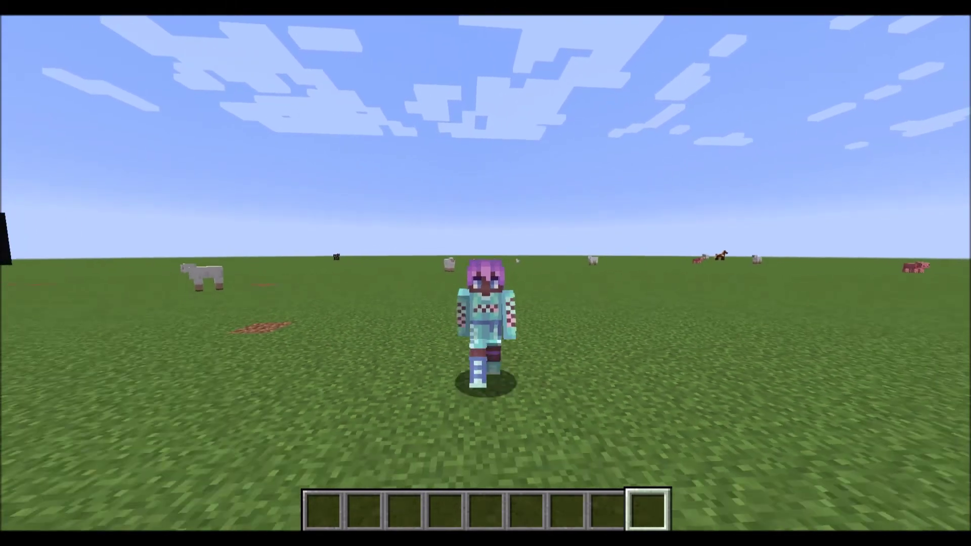
{"action": "key", "text": "F5"}
{"action": "key", "text": "F5"}
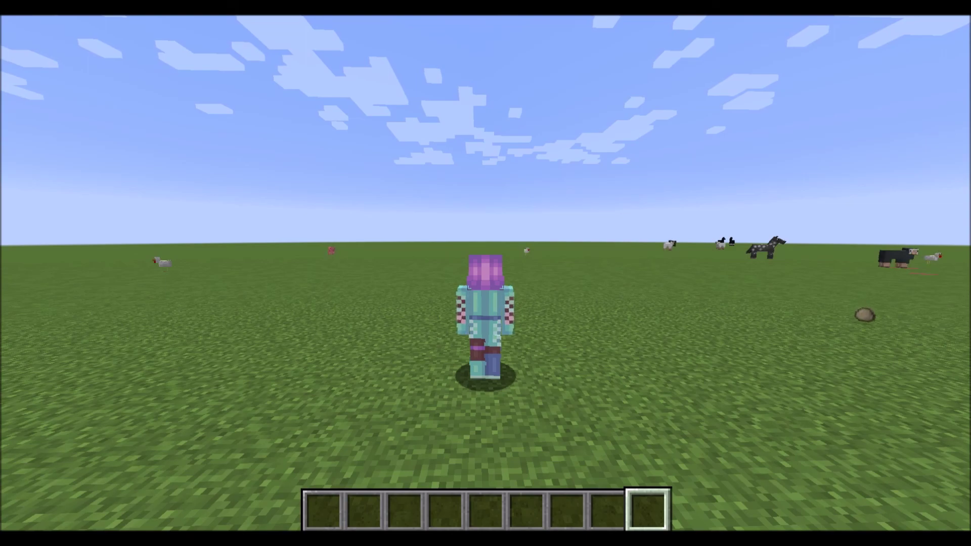
{"action": "key", "text": "F5"}
{"action": "key", "text": "w"}
{"action": "key", "text": "space"}
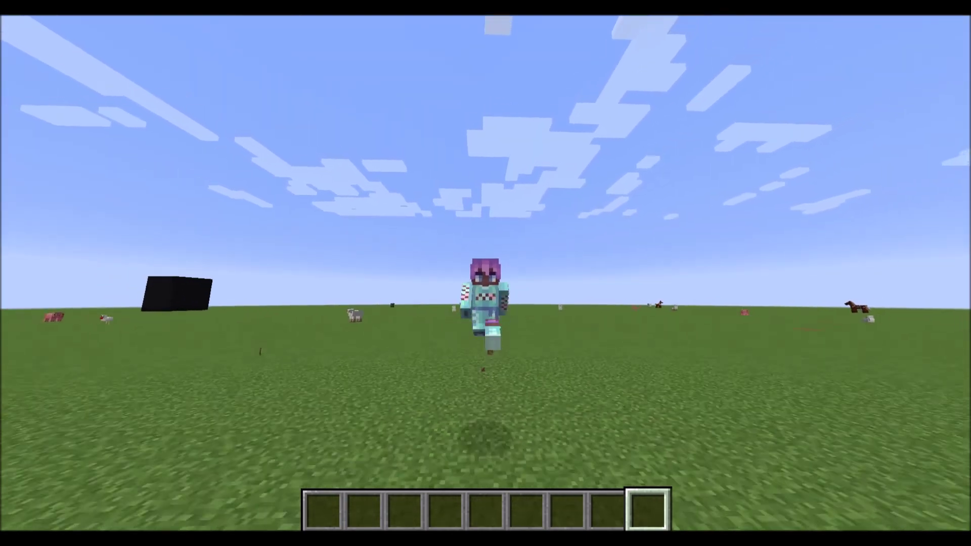
{"action": "key", "text": "F5"}
{"action": "key", "text": "F5"}
{"action": "key", "text": "w"}
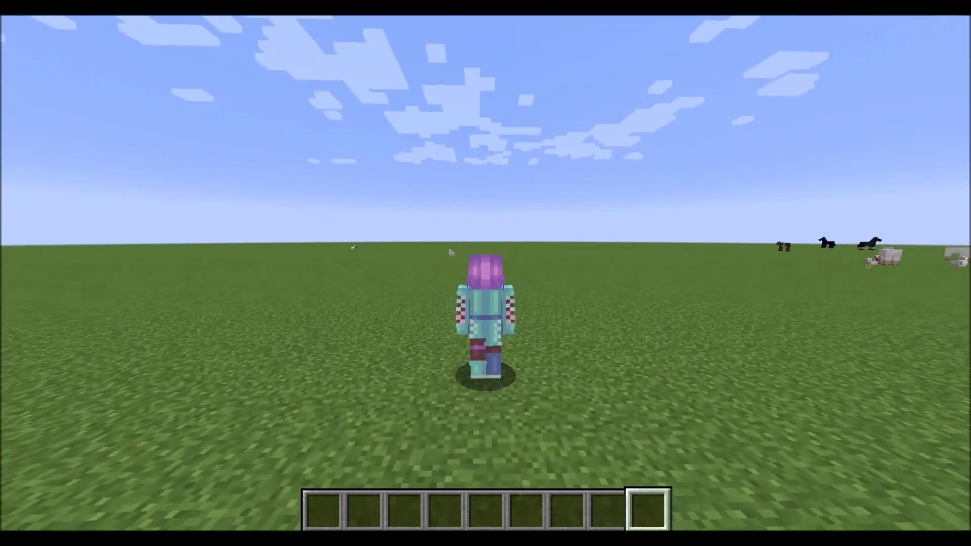
{"action": "key", "text": "F5"}
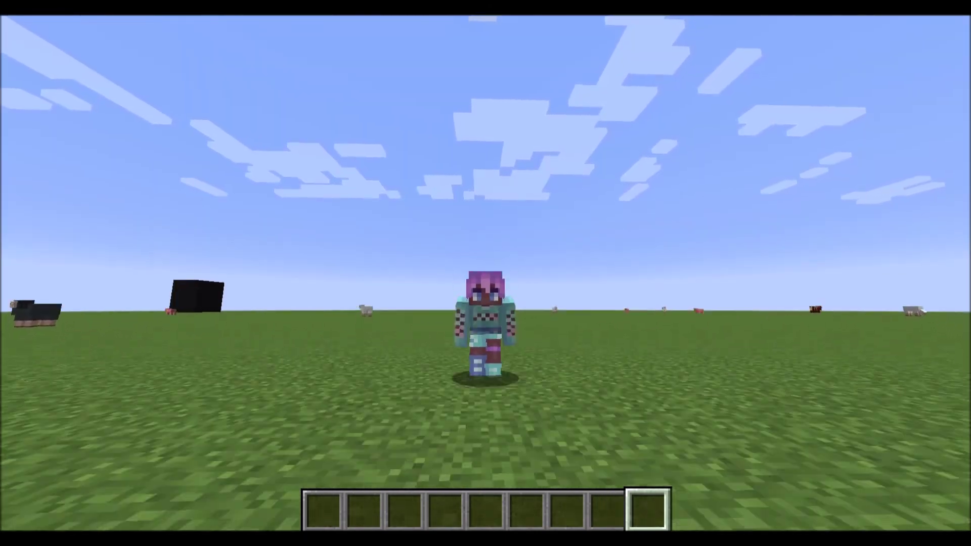
{"action": "key", "text": "F5"}
{"action": "key", "text": "F5"}
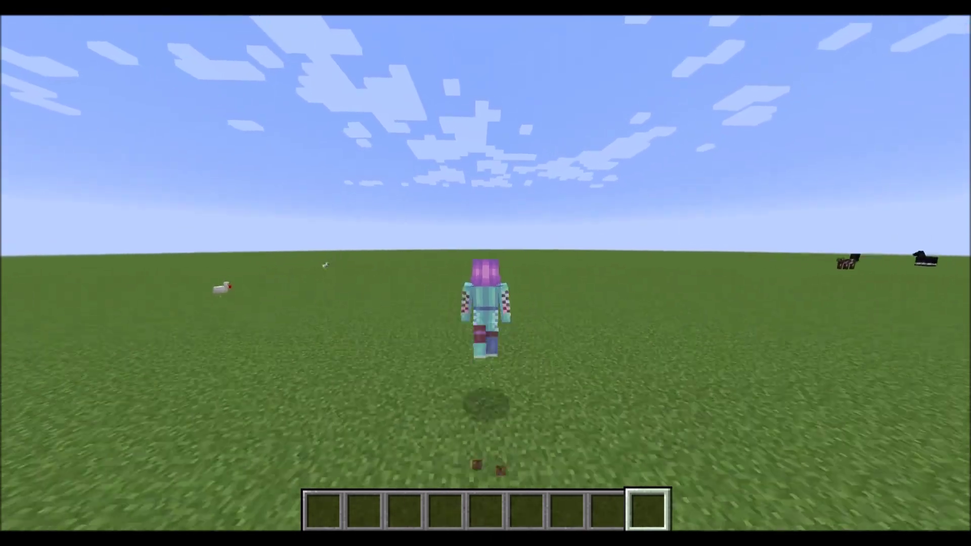
{"action": "key", "text": "F5"}
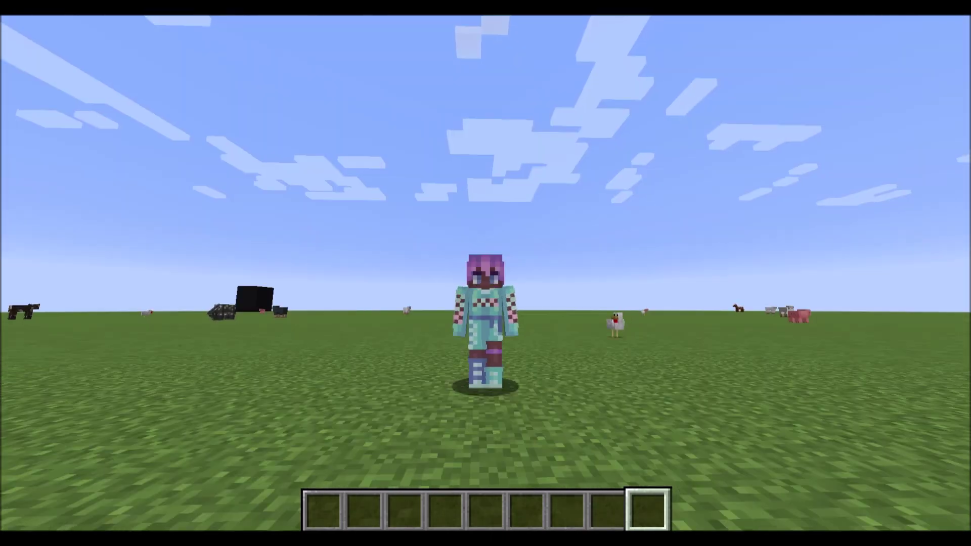